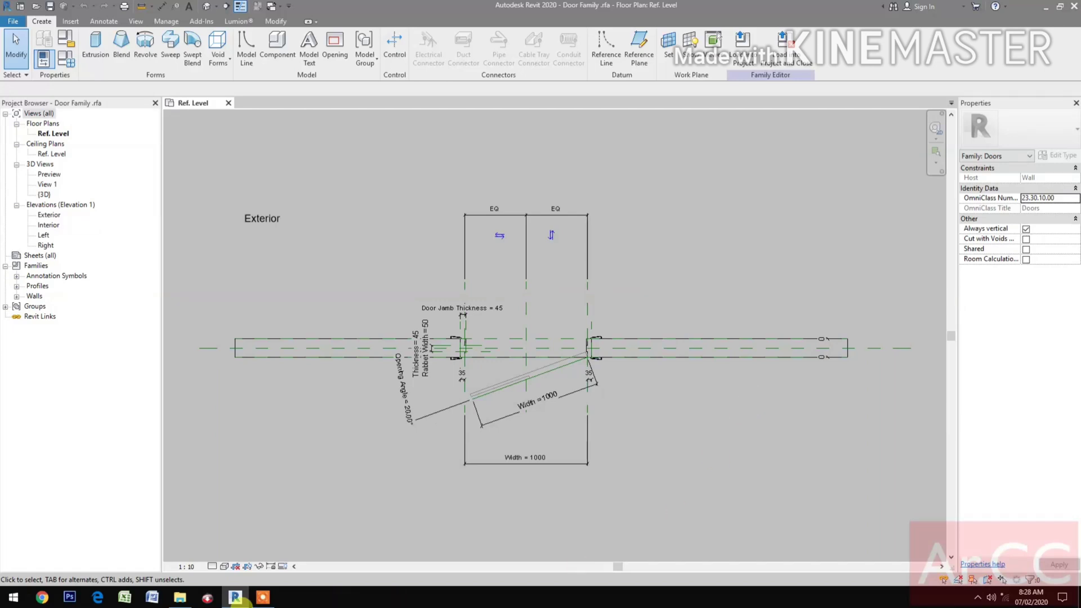
Step: Open PD1P.rfa from the Desktop folder in Revit through File Explorer
{"action": "left_click", "coordinate": [179, 598]}
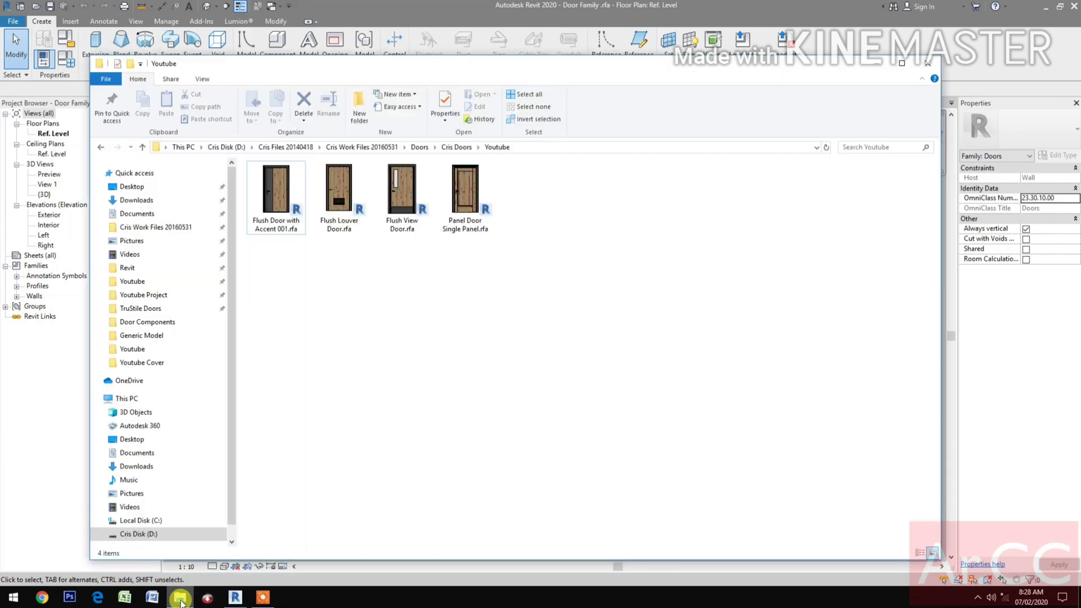
{"action": "left_click", "coordinate": [134, 186]}
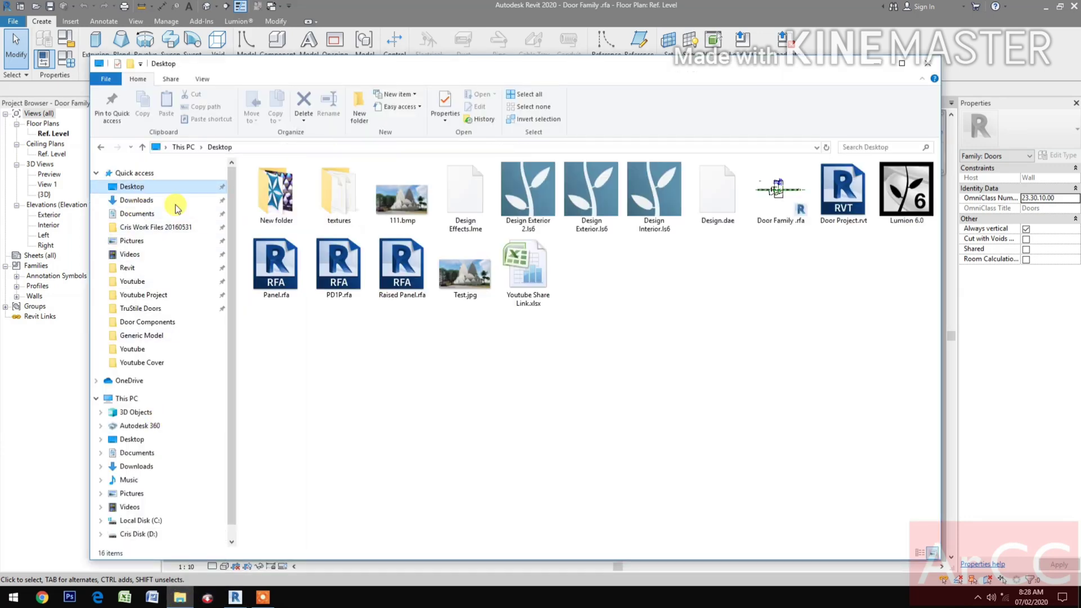
{"action": "left_click", "coordinate": [344, 298]}
{"action": "key", "text": "alt+Tab"}
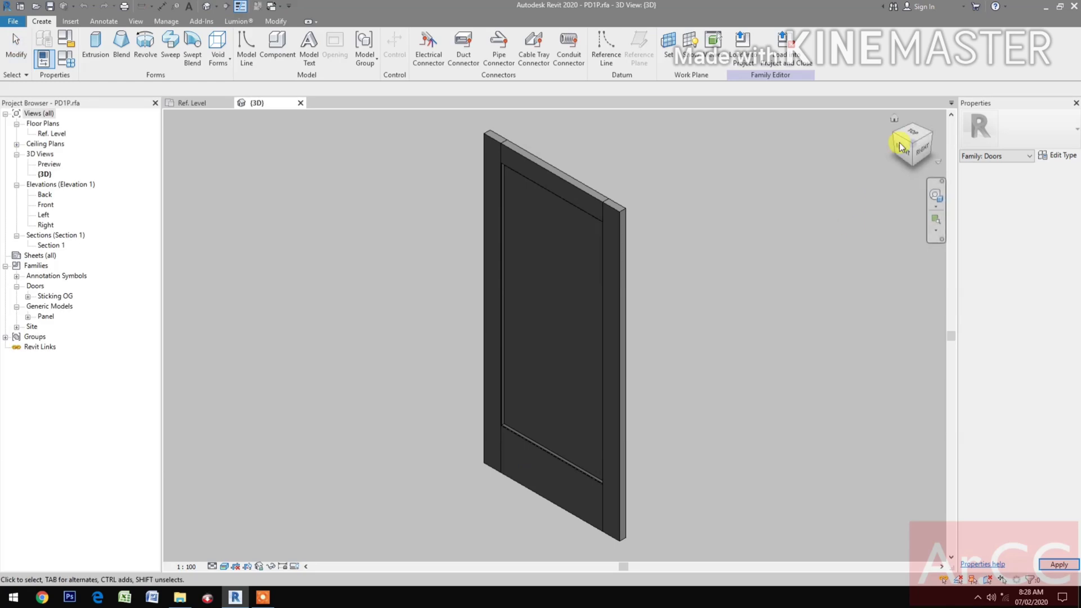
Step: From the front view, link the side stiles' Material to a new type parameter, Frame Stile Finish
{"action": "left_click", "coordinate": [903, 152]}
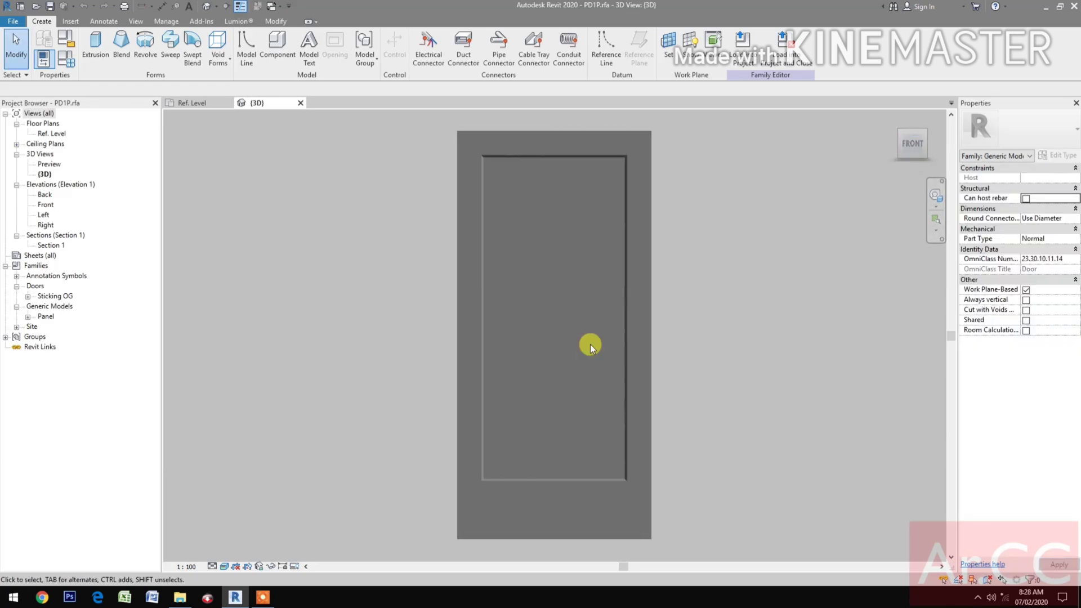
{"action": "left_click", "coordinate": [458, 334]}
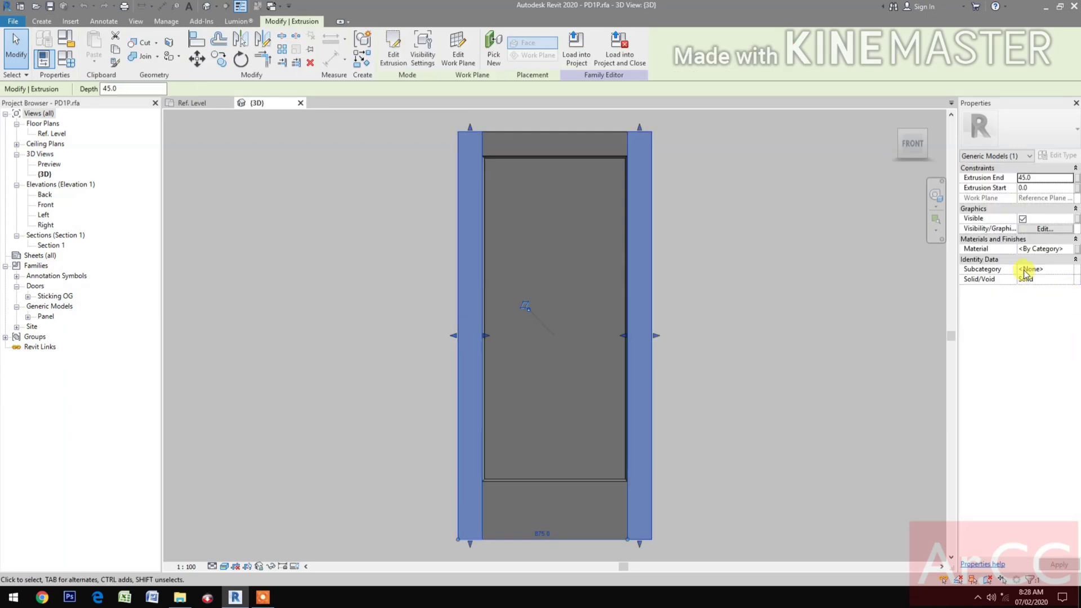
{"action": "left_click", "coordinate": [1077, 251]}
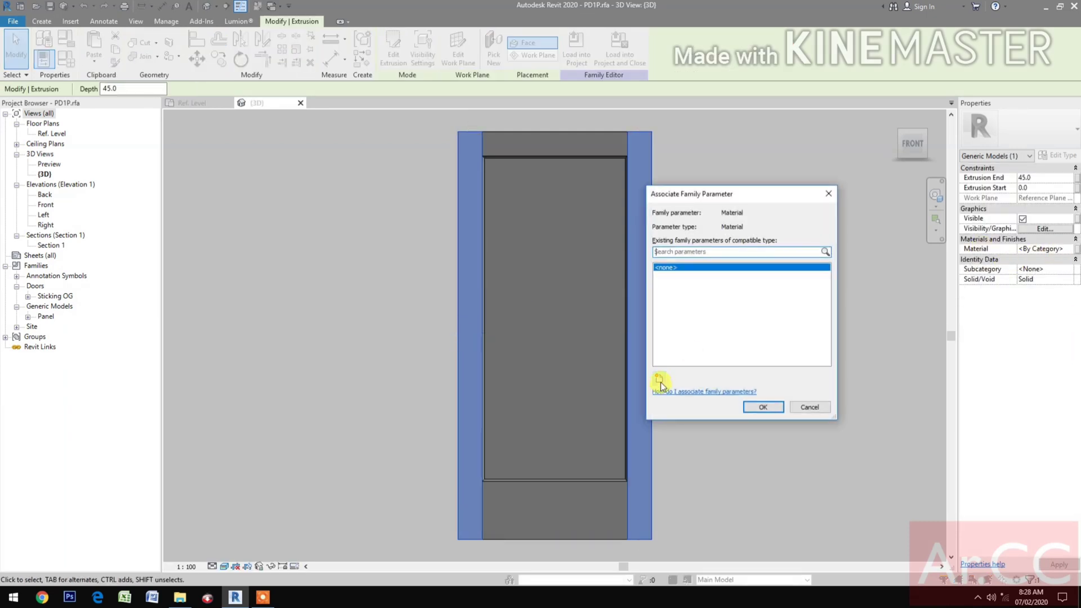
{"action": "left_click", "coordinate": [660, 380]}
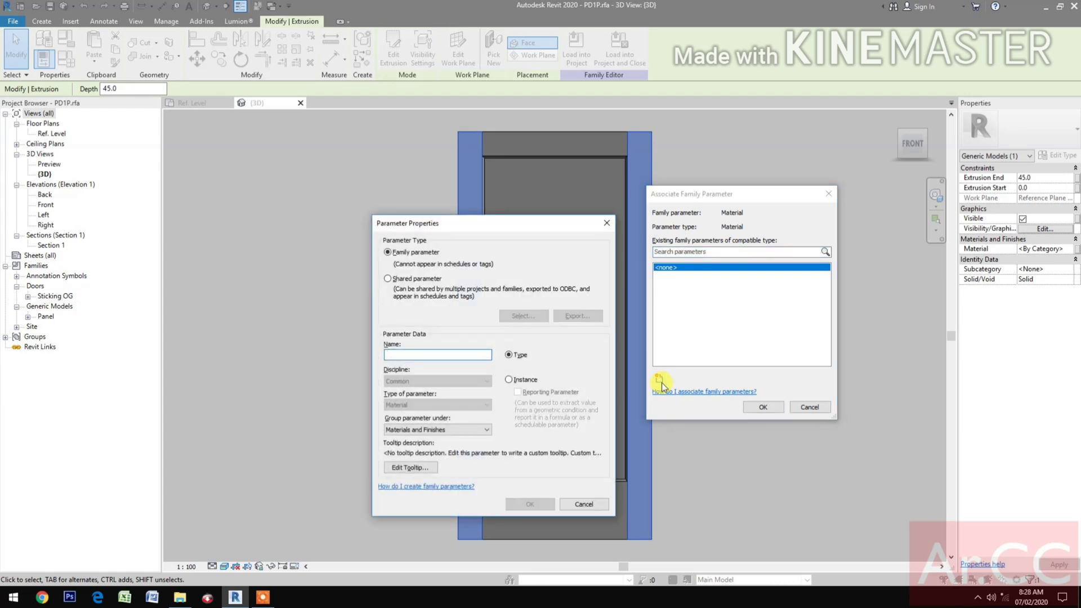
{"action": "type", "text": "Fram"}
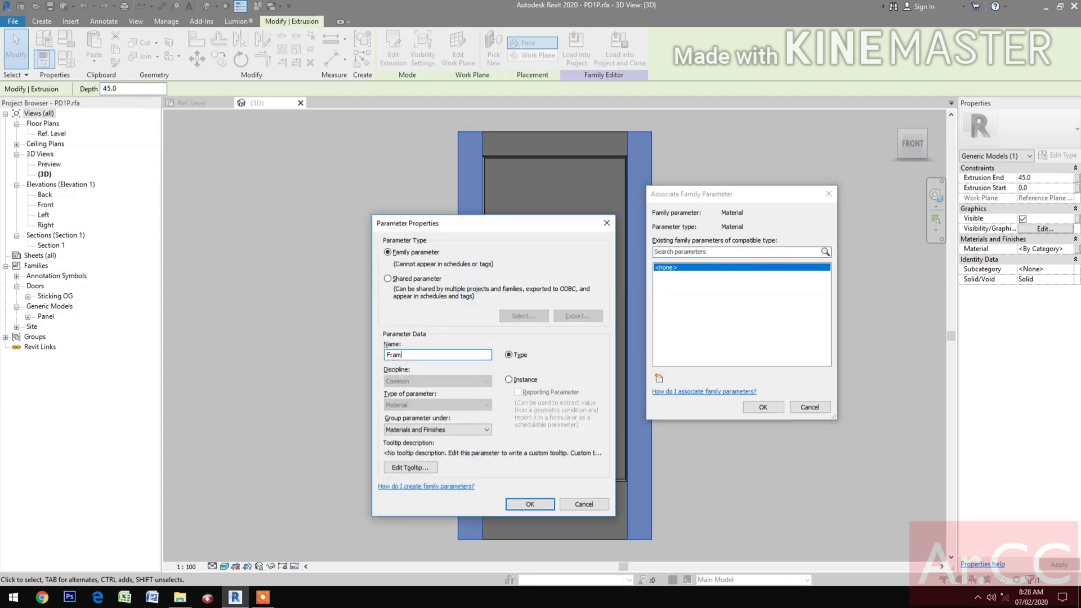
{"action": "type", "text": "e Stile Finish"}
{"action": "left_click", "coordinate": [527, 504]}
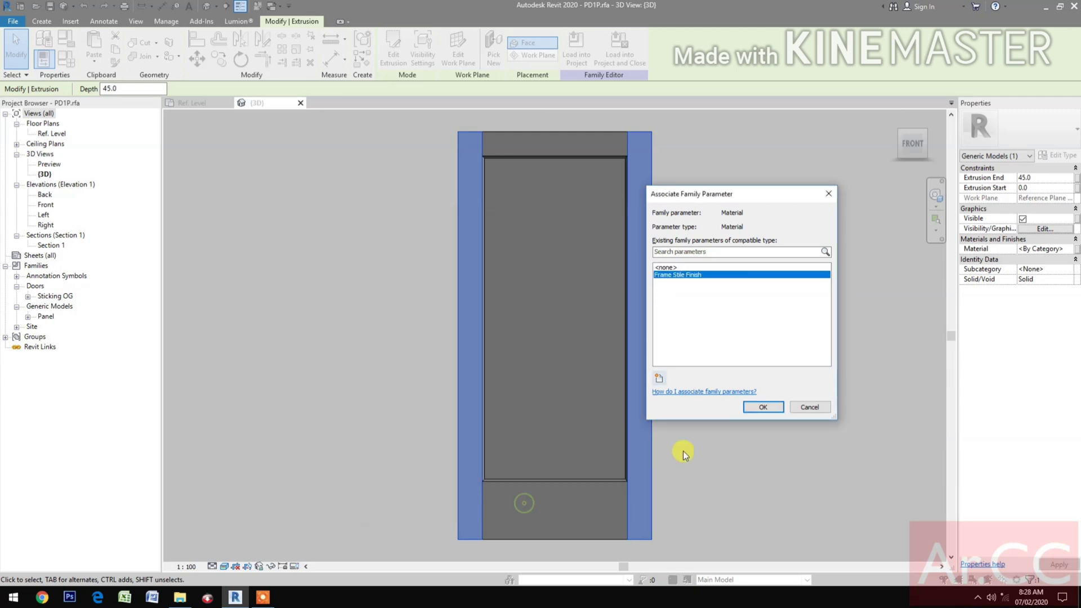
{"action": "left_click", "coordinate": [761, 406]}
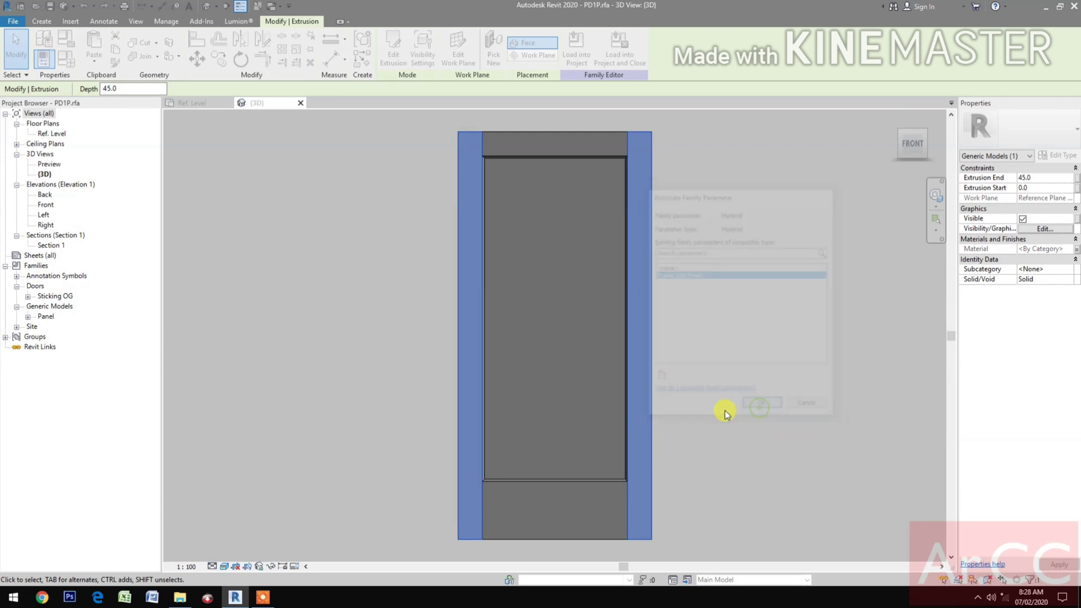
Step: Link the top and bottom rail extrusion's Material to a new type parameter, Frame Rail Finish
{"action": "left_click", "coordinate": [581, 540]}
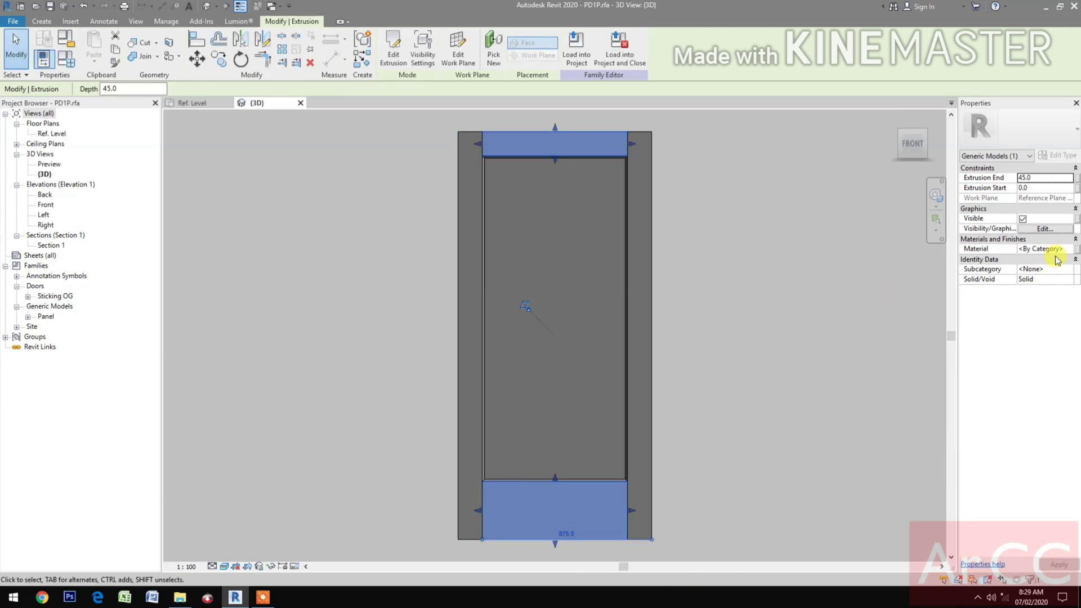
{"action": "left_click", "coordinate": [1076, 249]}
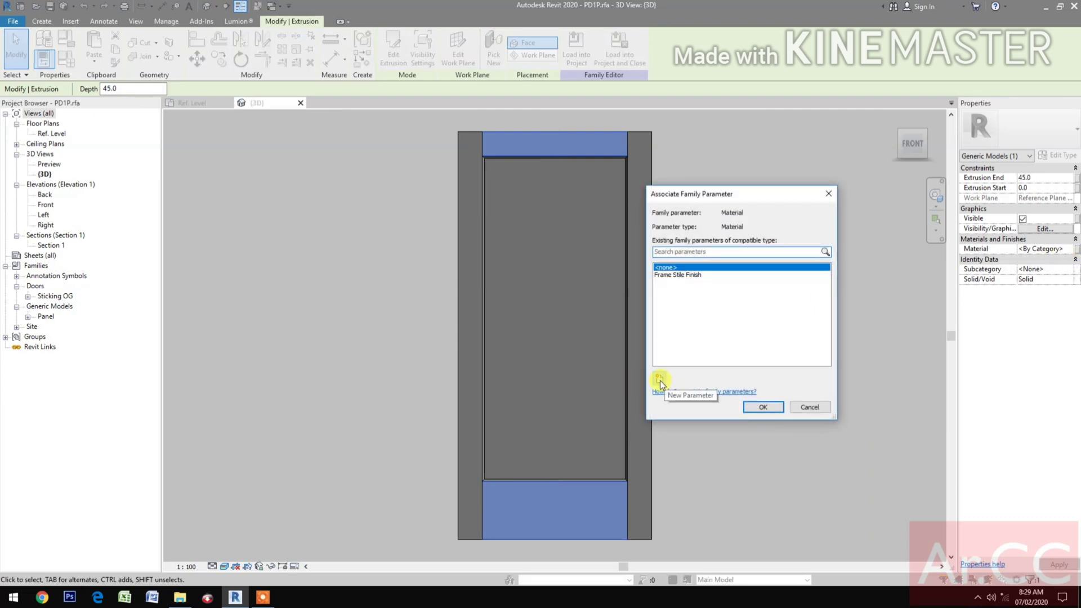
{"action": "left_click", "coordinate": [662, 381]}
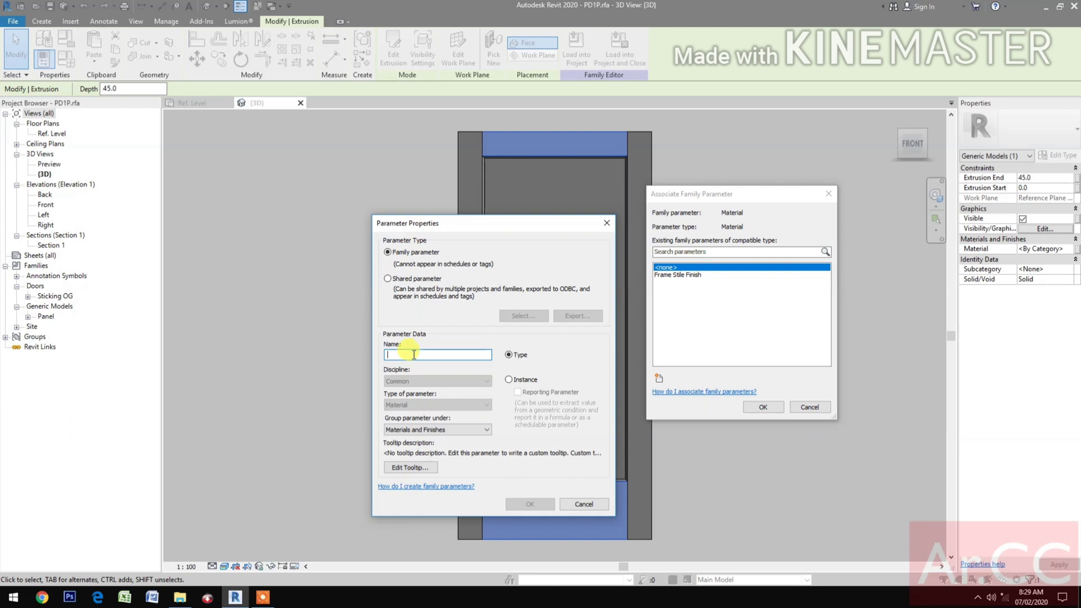
{"action": "type", "text": "Frame"}
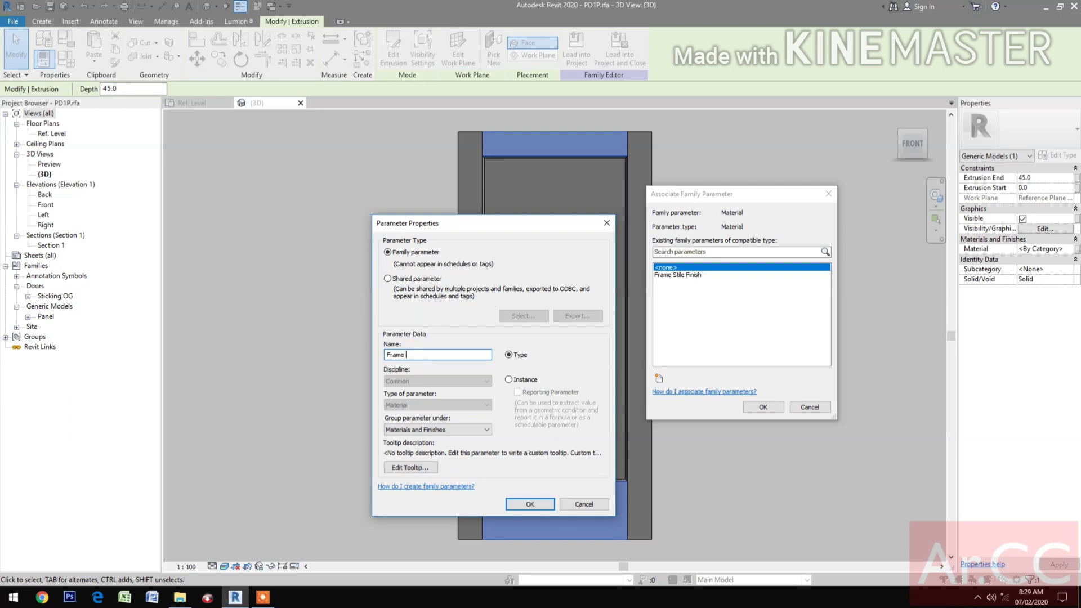
{"action": "type", "text": " Rail Finish"}
{"action": "left_click", "coordinate": [526, 504]}
{"action": "left_click", "coordinate": [757, 406]}
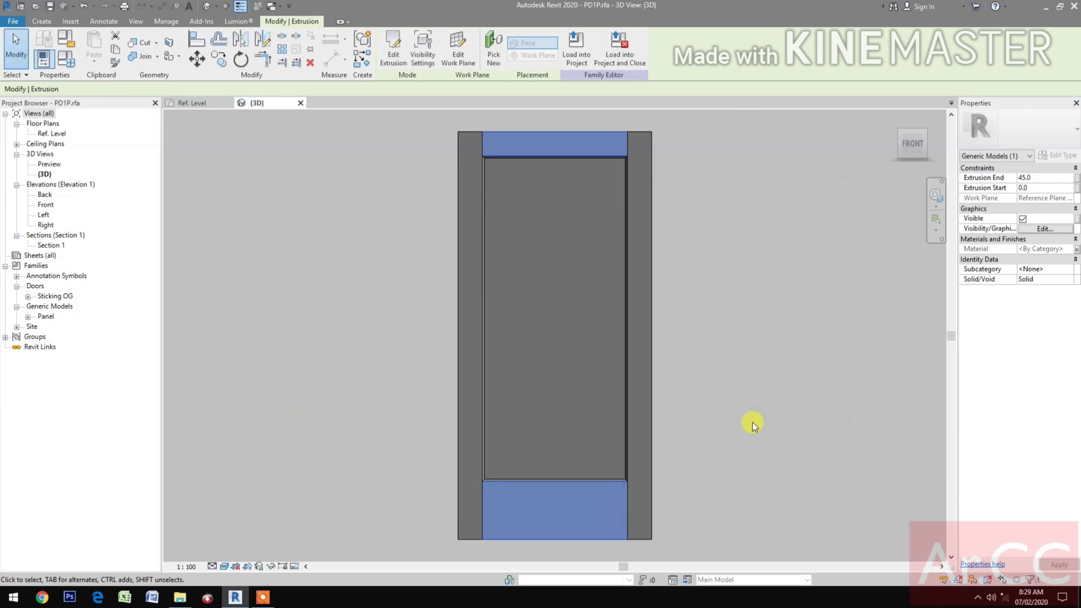
Step: Link the inner panel extrusion's Material to a new type parameter, Panel Finish, then deselect
{"action": "left_click", "coordinate": [488, 466]}
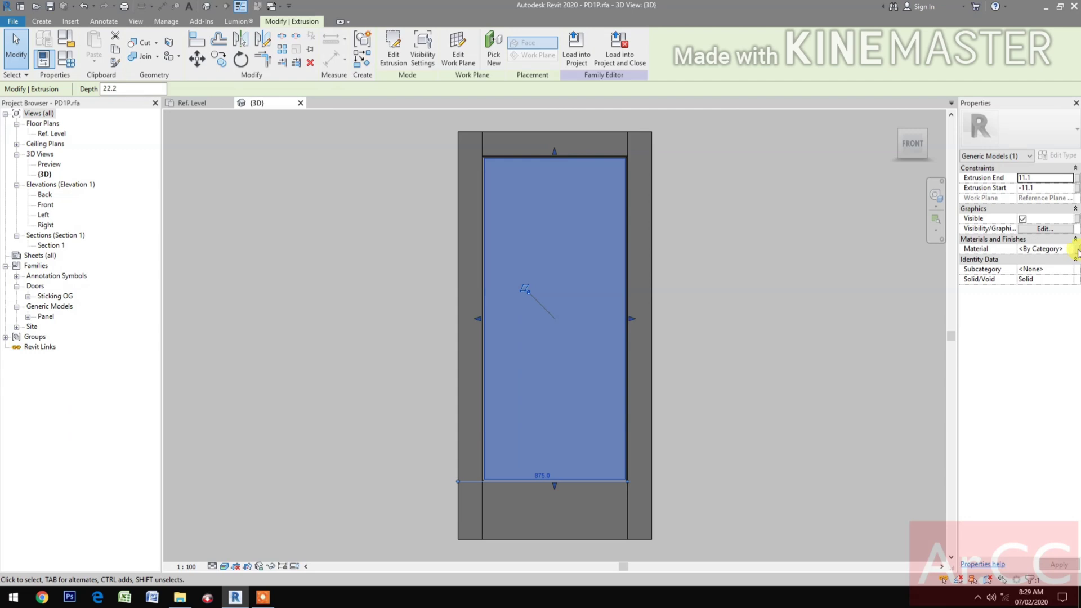
{"action": "left_click", "coordinate": [1077, 249]}
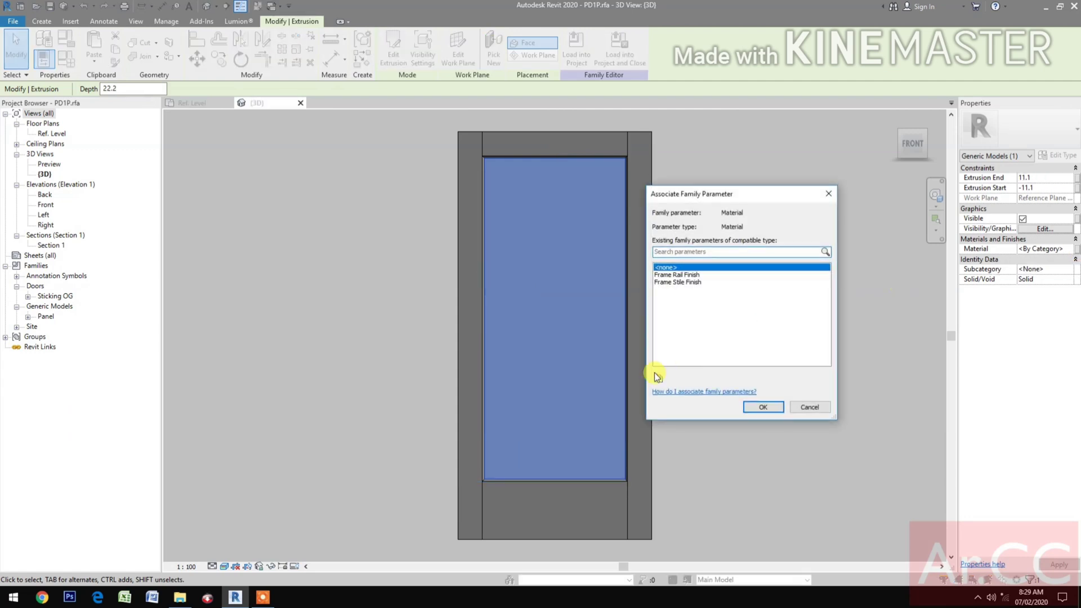
{"action": "left_click", "coordinate": [658, 378]}
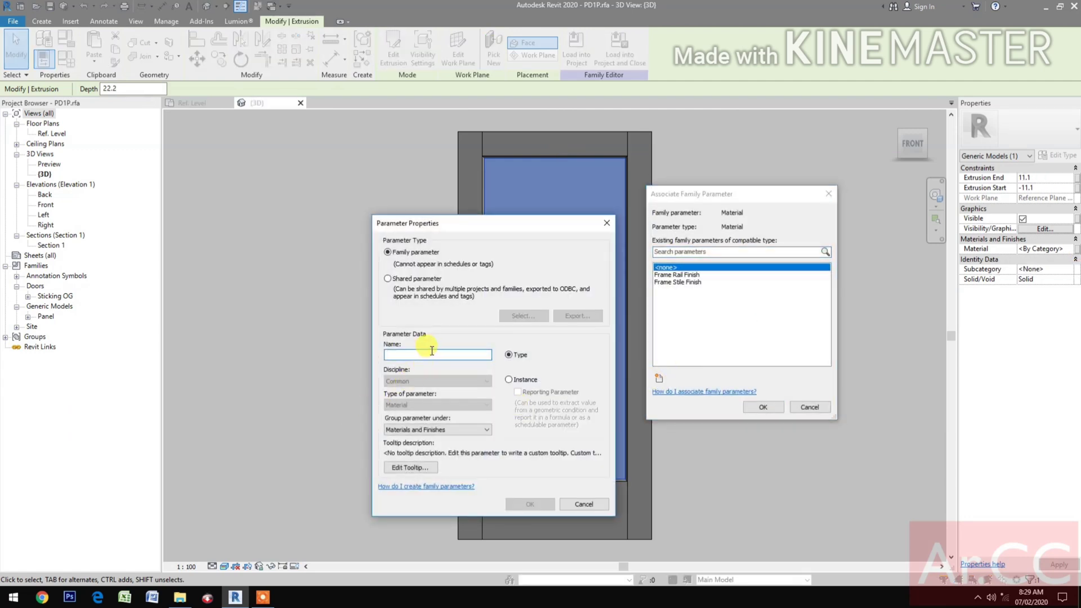
{"action": "type", "text": "Panel Fi"}
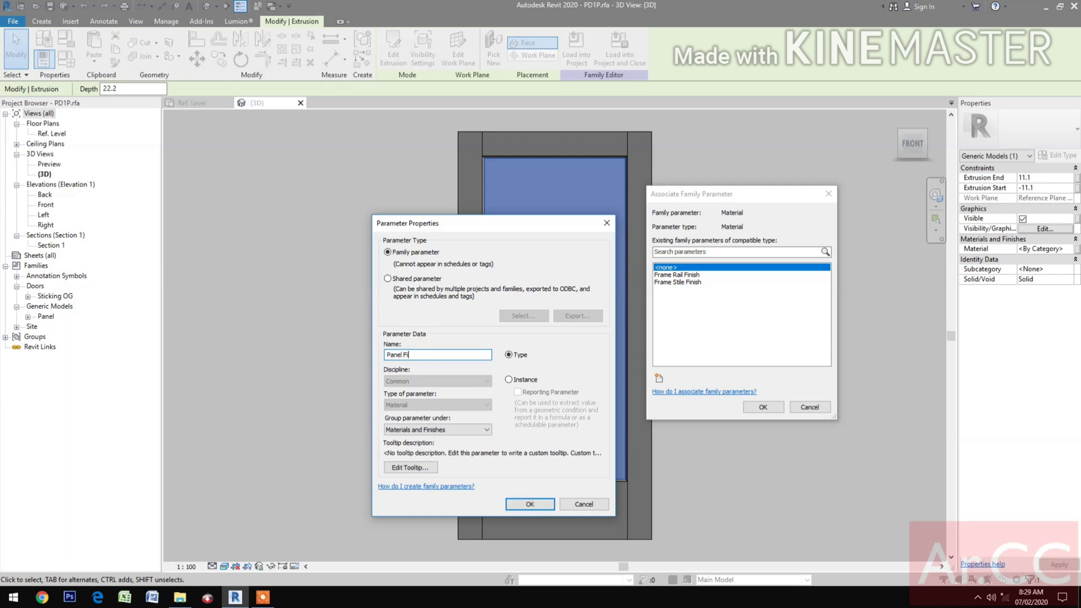
{"action": "type", "text": "nish"}
{"action": "left_click", "coordinate": [529, 504]}
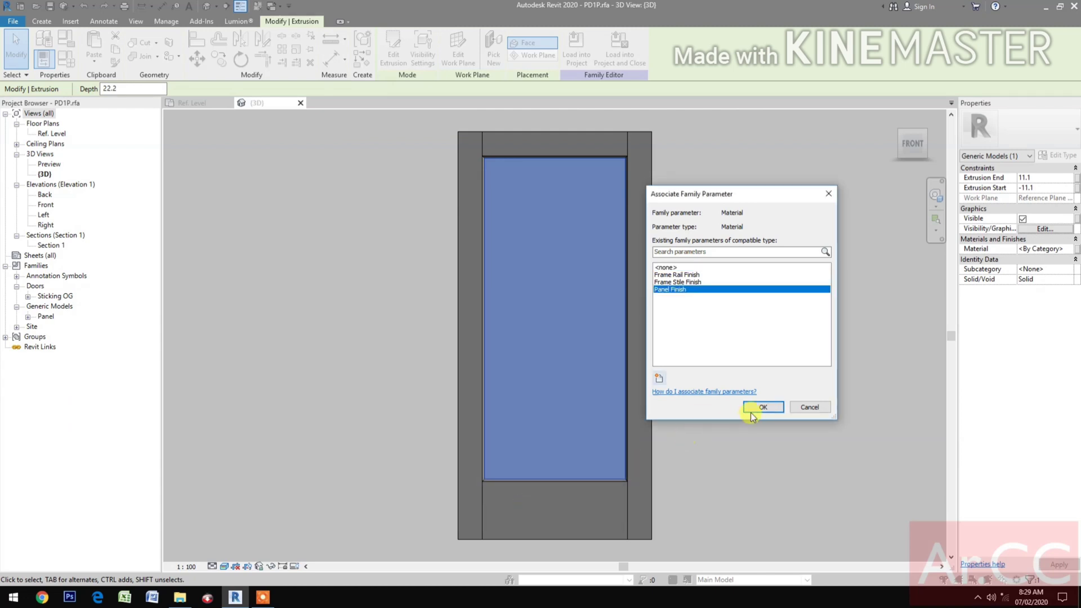
{"action": "left_click", "coordinate": [751, 410]}
{"action": "left_click", "coordinate": [752, 416]}
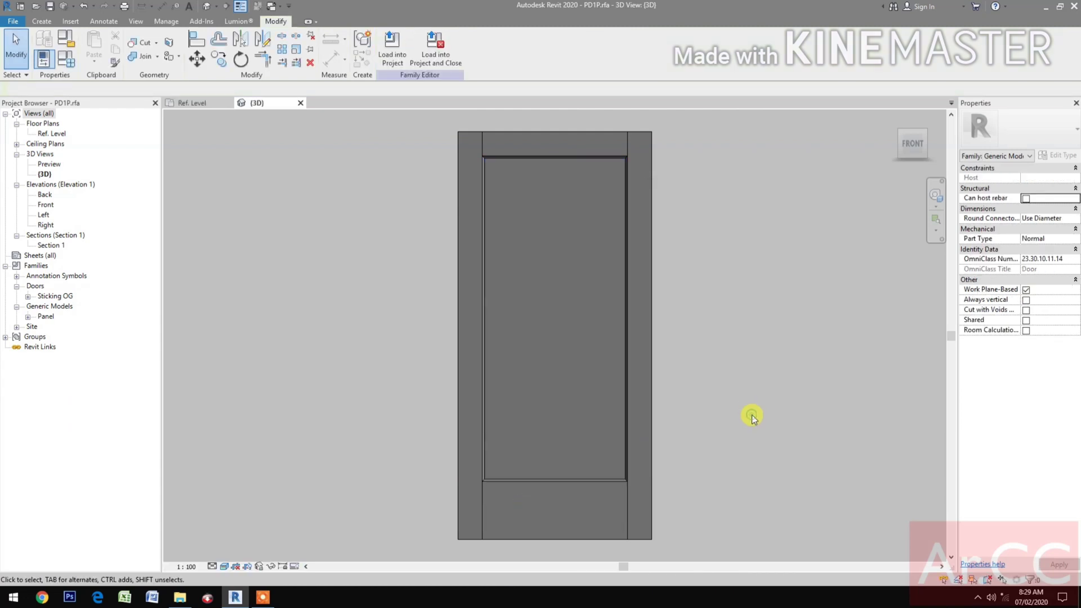
Step: In Family Types, add the AEC Materials Wood material for Frame Rail Finish, replacing its appearance
{"action": "left_click", "coordinate": [66, 66]}
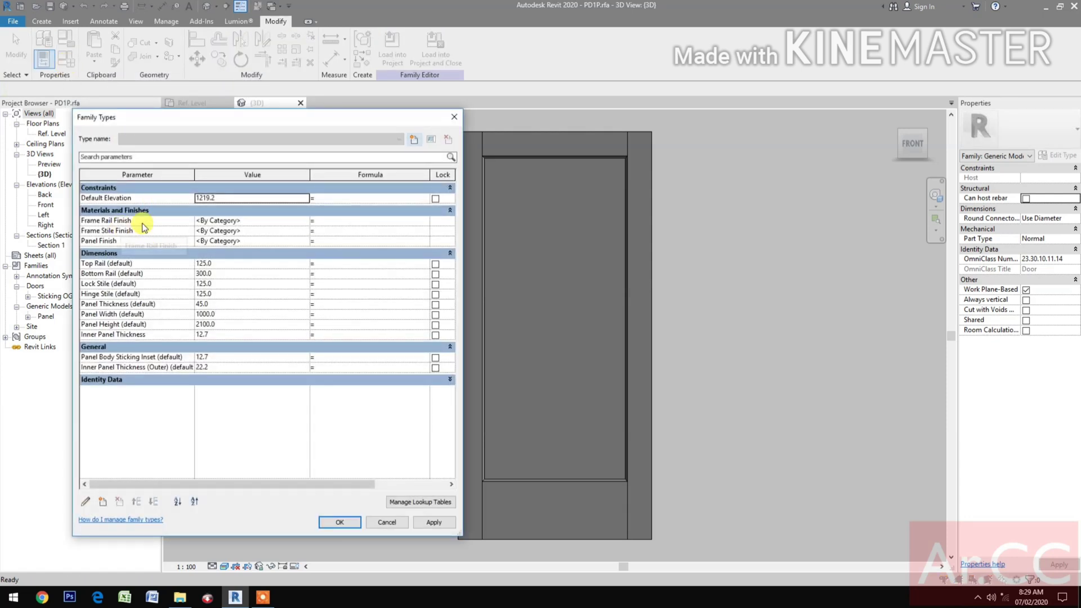
{"action": "left_click", "coordinate": [305, 221]}
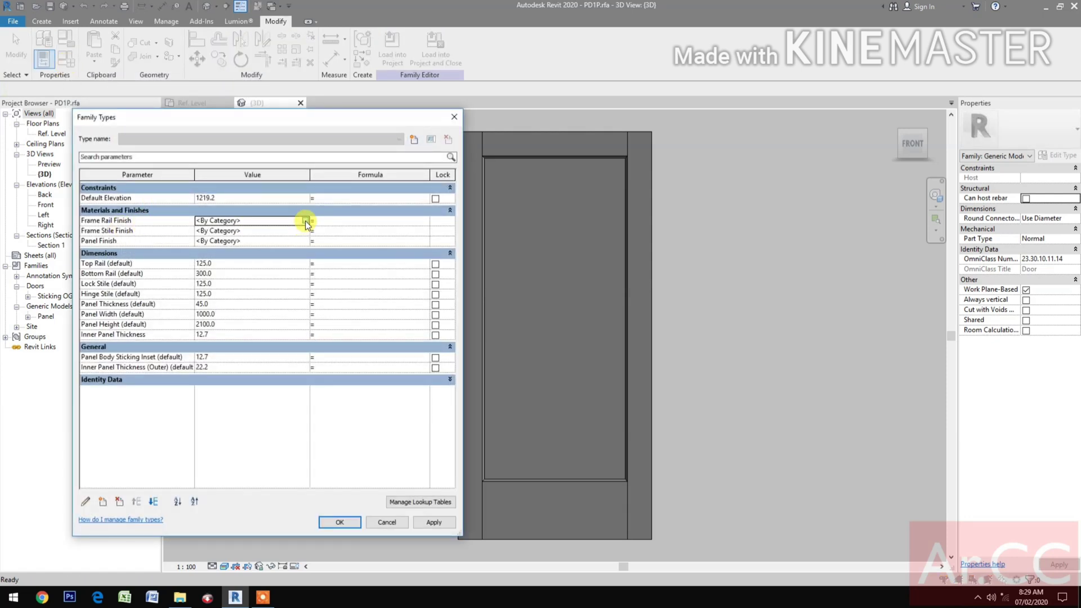
{"action": "left_click", "coordinate": [304, 220]}
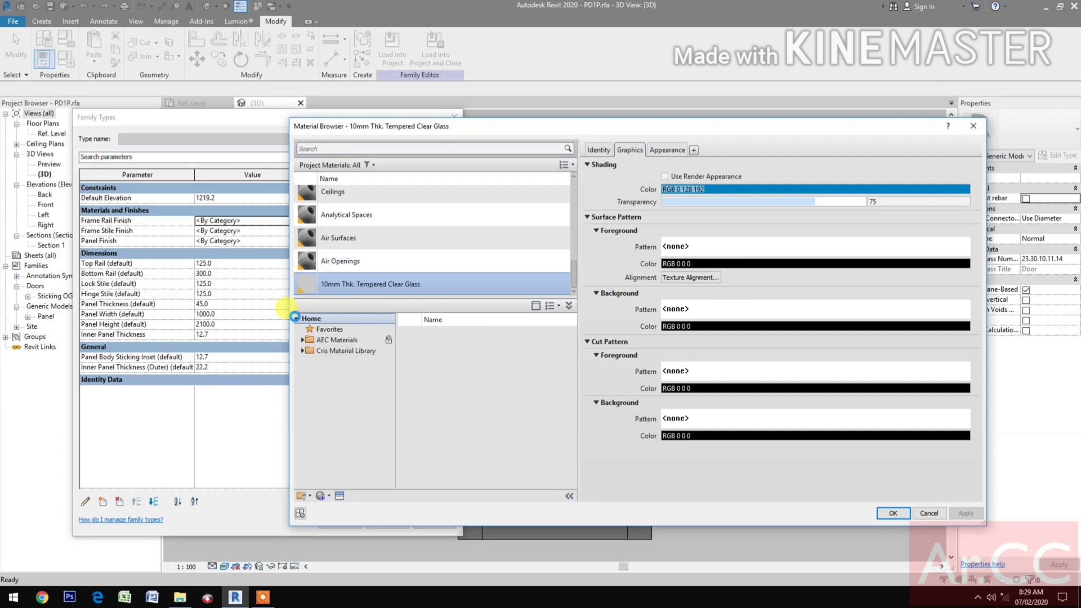
{"action": "left_click", "coordinate": [324, 340]}
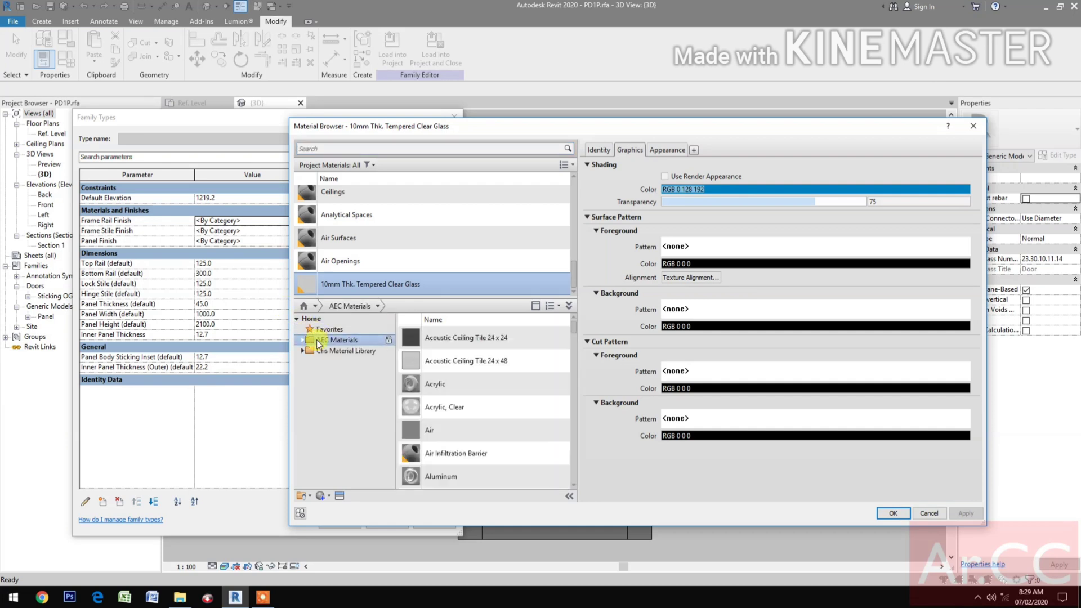
{"action": "left_click", "coordinate": [303, 340]}
{"action": "scroll", "coordinate": [346, 473], "scroll_direction": "down", "scroll_amount": 2}
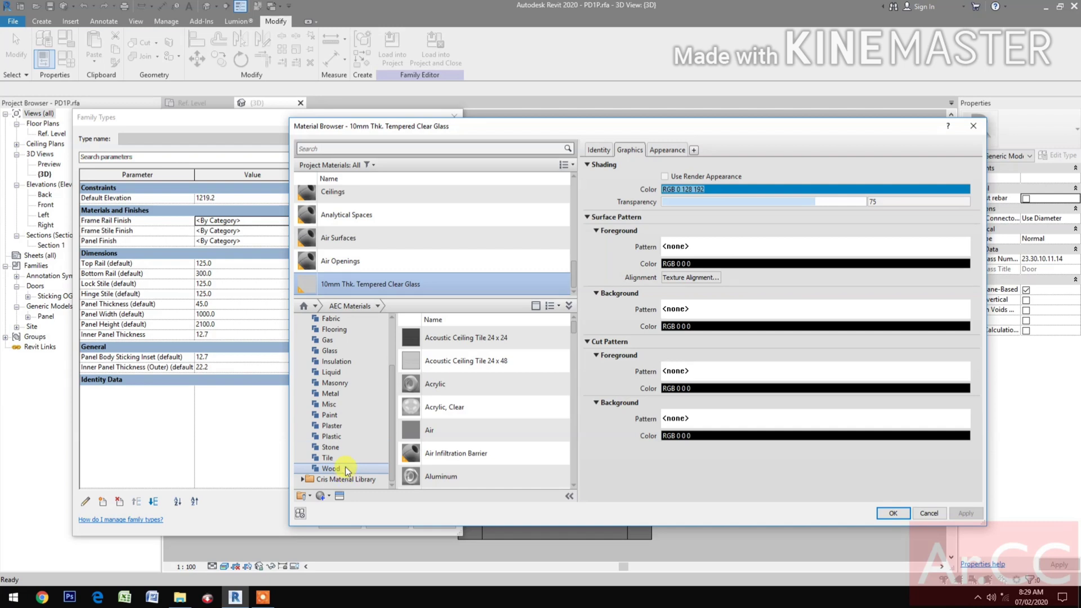
{"action": "left_click", "coordinate": [331, 468]}
{"action": "scroll", "coordinate": [475, 477], "scroll_direction": "down", "scroll_amount": 5}
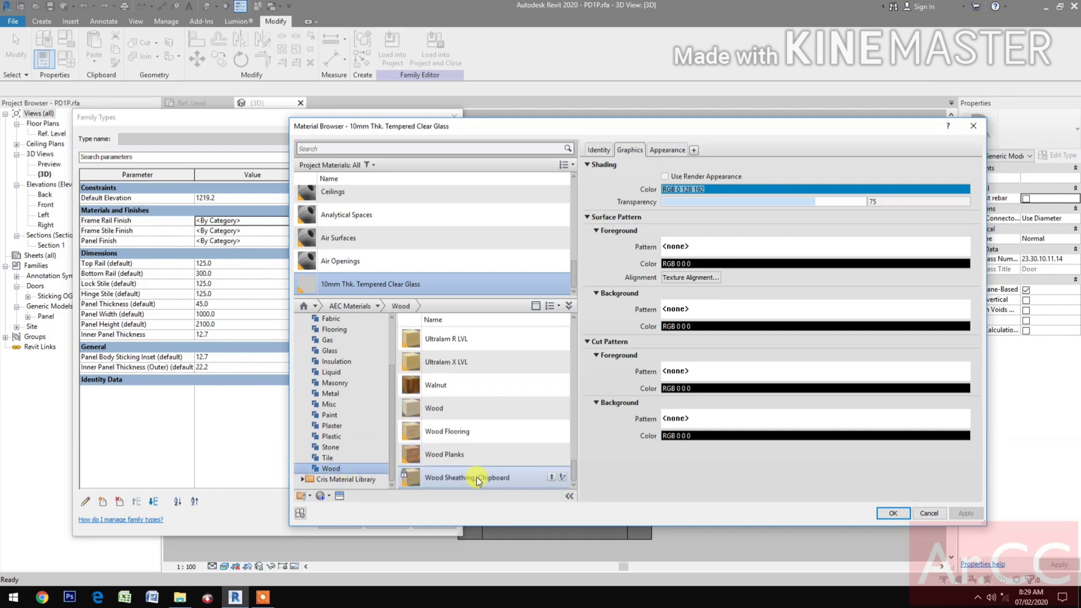
{"action": "mouse_move", "coordinate": [549, 407]}
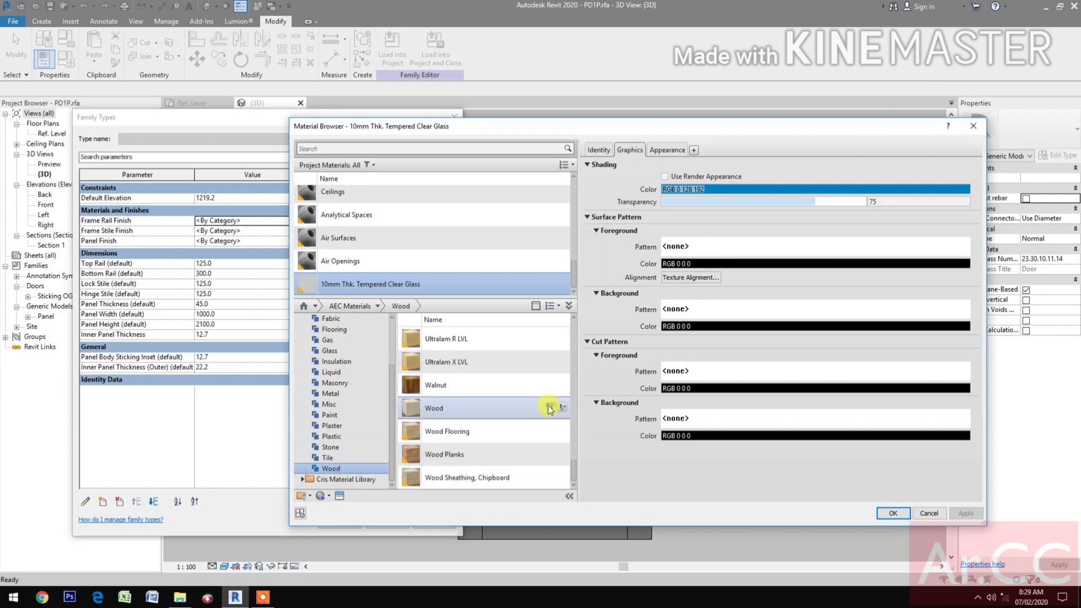
{"action": "left_click", "coordinate": [549, 406]}
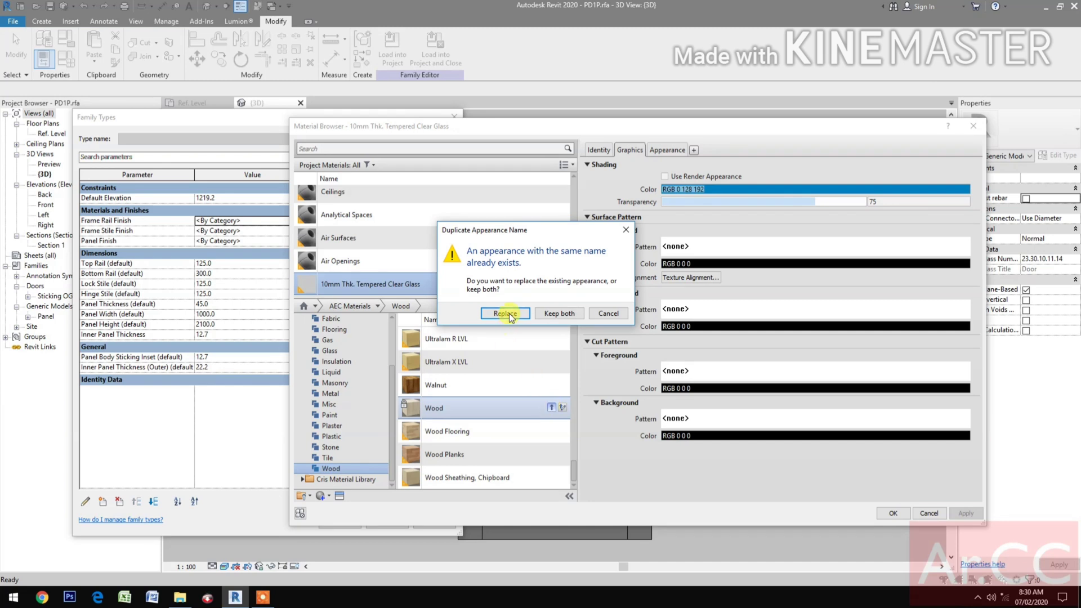
{"action": "left_click", "coordinate": [505, 314]}
Step: Rename the material Wood - Frame Rail and apply it to the rails
{"action": "right_click", "coordinate": [359, 223]}
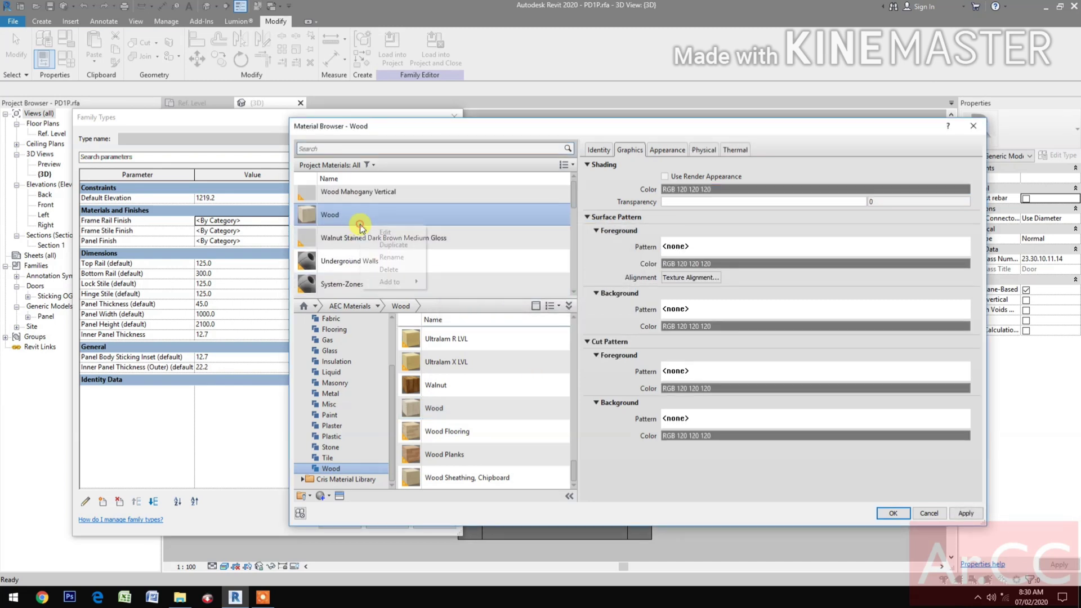
{"action": "left_click", "coordinate": [390, 256]}
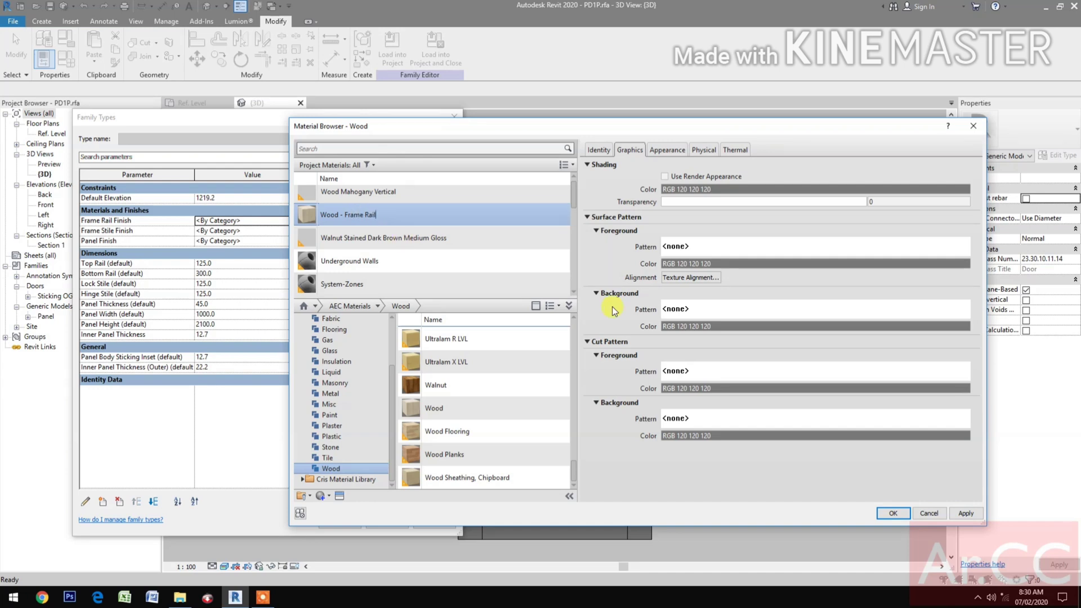
{"action": "left_click", "coordinate": [893, 513]}
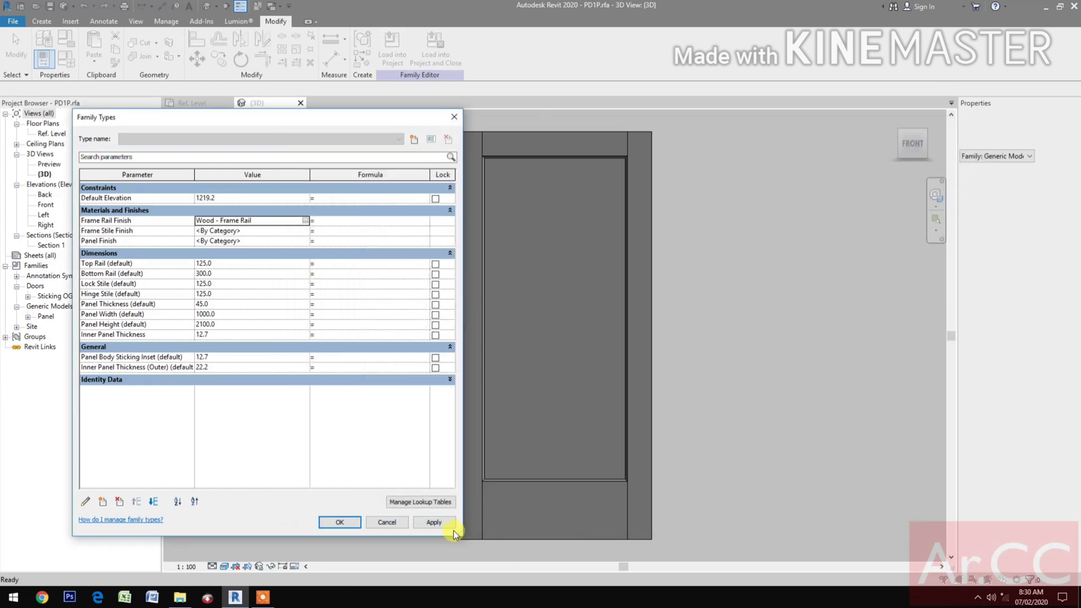
{"action": "left_click", "coordinate": [435, 525]}
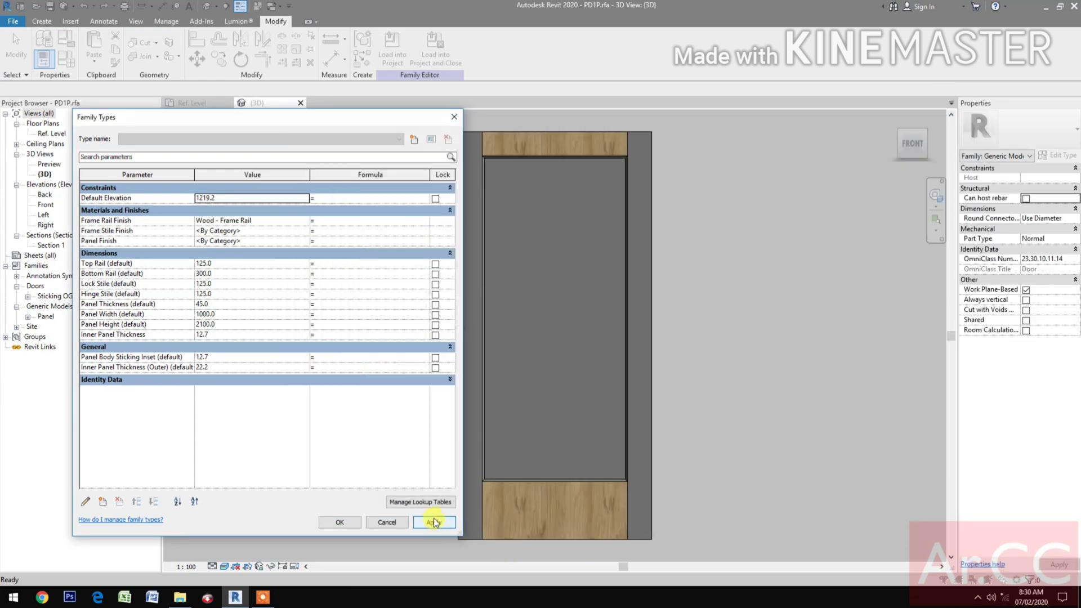
Step: Add another AEC Materials Wood material for the Frame Stile Finish parameter
{"action": "left_click", "coordinate": [296, 232]}
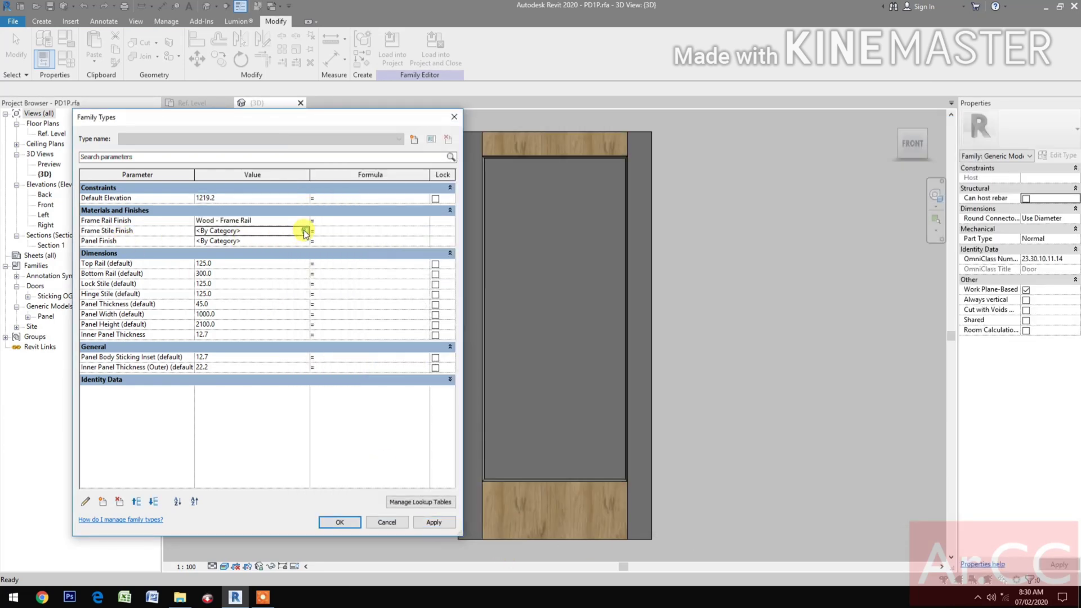
{"action": "left_click", "coordinate": [303, 230]}
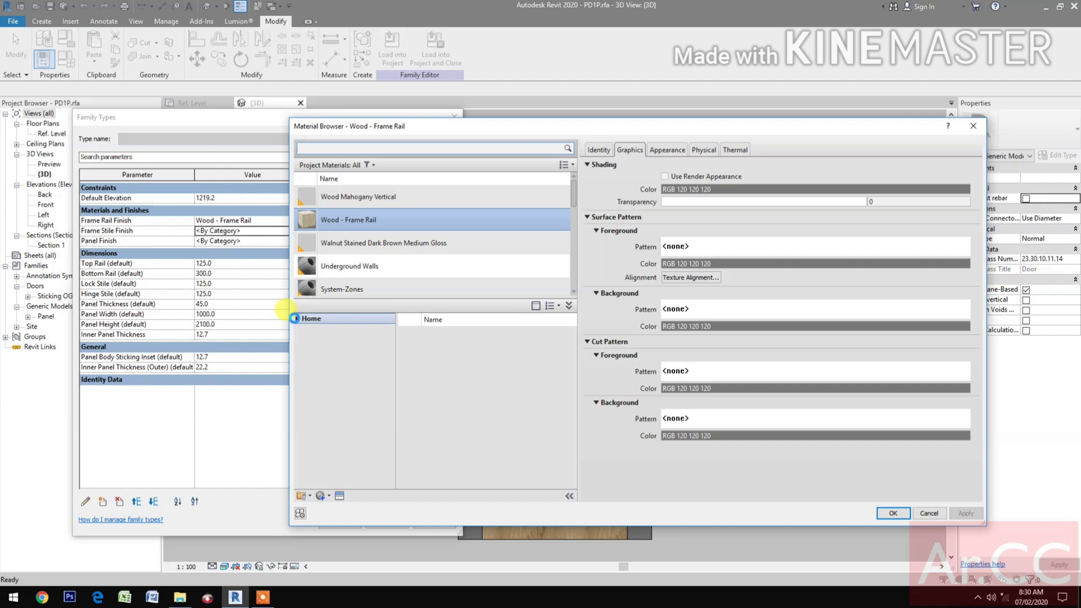
{"action": "left_click", "coordinate": [295, 318]}
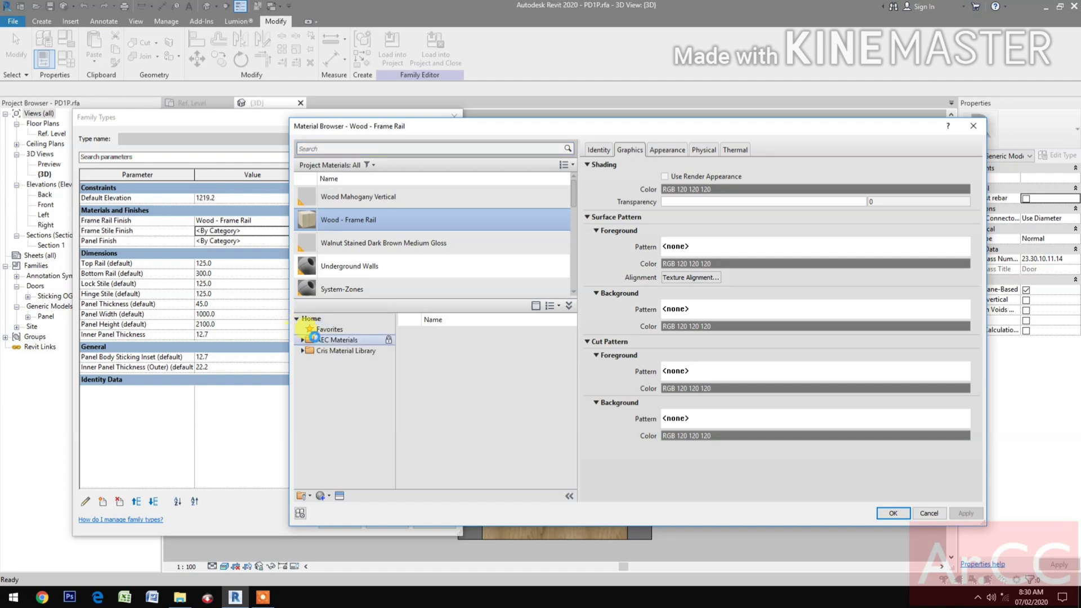
{"action": "left_click", "coordinate": [299, 338]}
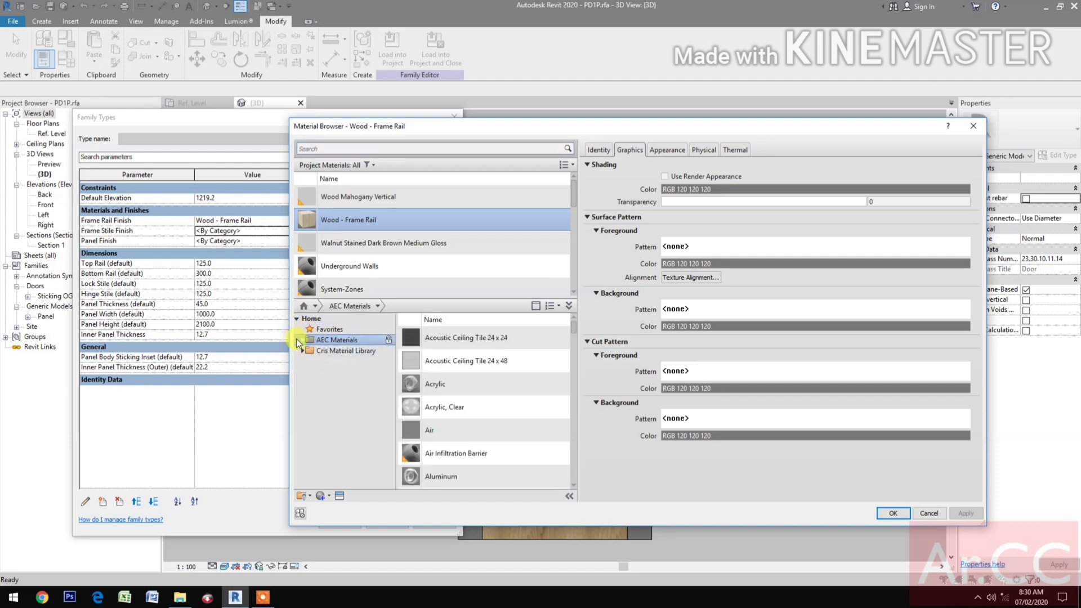
{"action": "left_click", "coordinate": [301, 339]}
{"action": "scroll", "coordinate": [338, 417], "scroll_direction": "down", "scroll_amount": 3}
{"action": "left_click", "coordinate": [355, 468]}
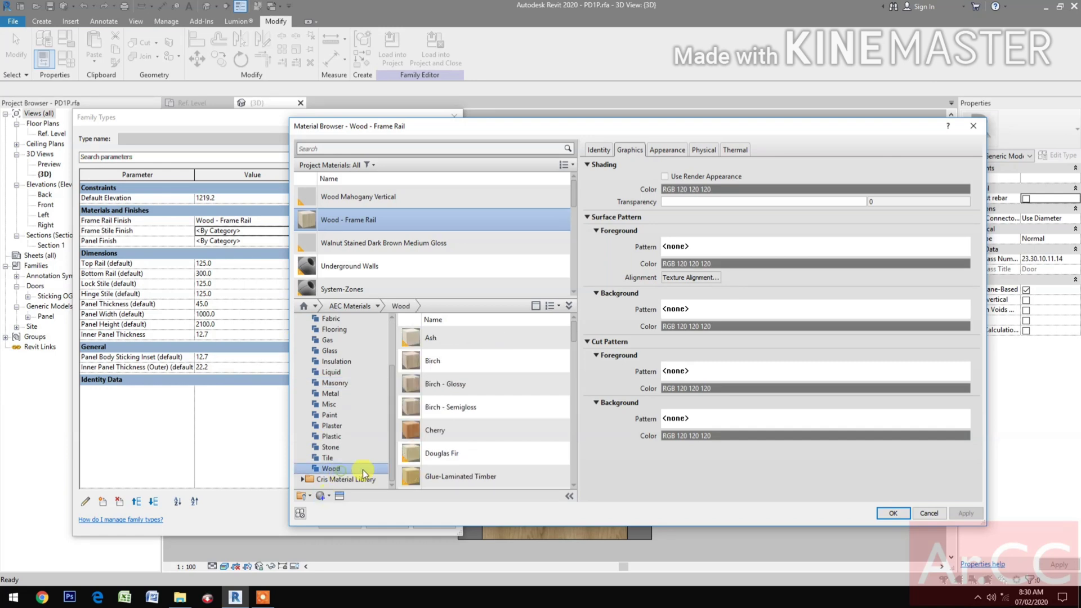
{"action": "scroll", "coordinate": [518, 468], "scroll_direction": "down", "scroll_amount": 5}
{"action": "scroll", "coordinate": [518, 469], "scroll_direction": "down", "scroll_amount": 5}
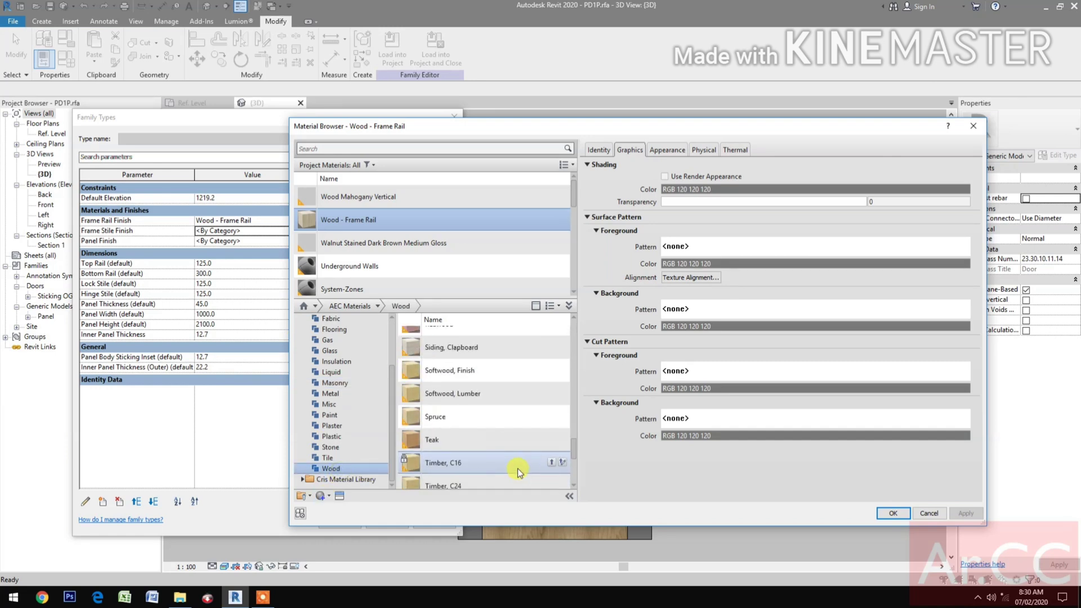
{"action": "left_click", "coordinate": [551, 407]}
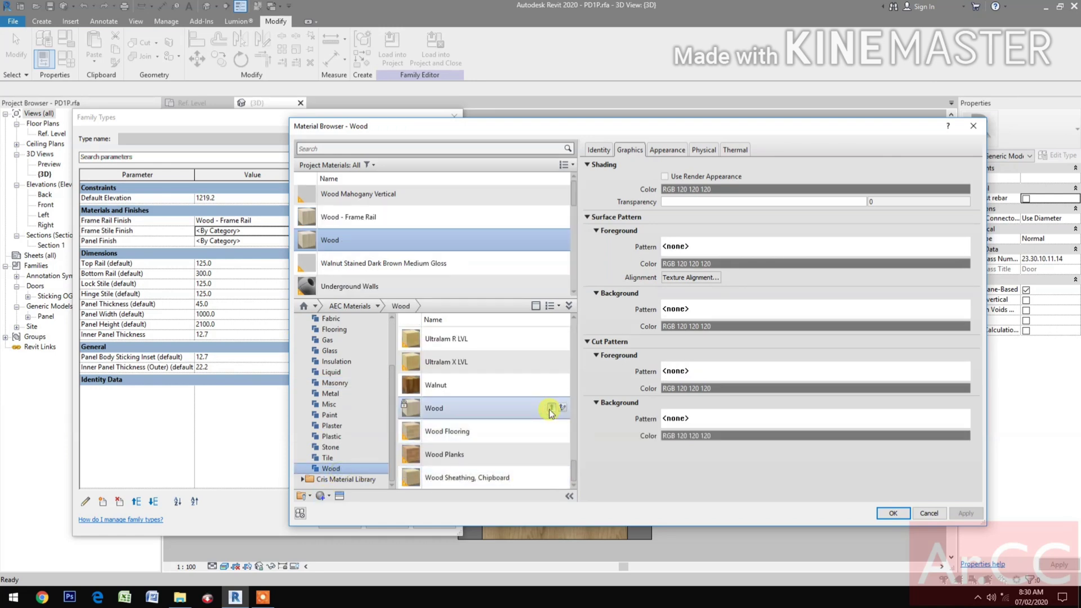
Step: Rename the new material Wood - Frame Stile and apply it to the stiles
{"action": "right_click", "coordinate": [361, 241]}
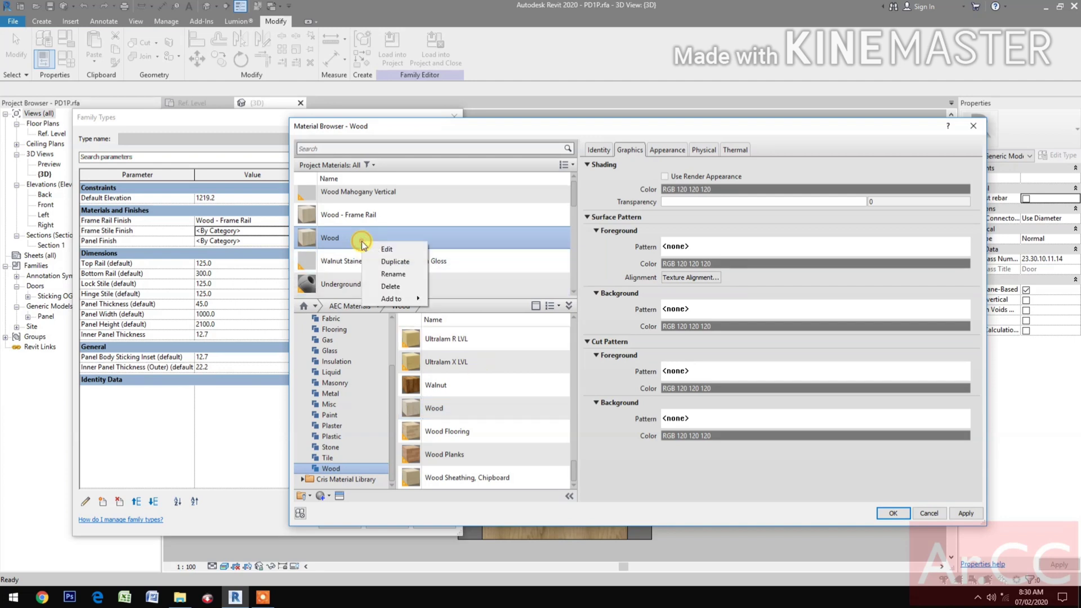
{"action": "left_click", "coordinate": [393, 274]}
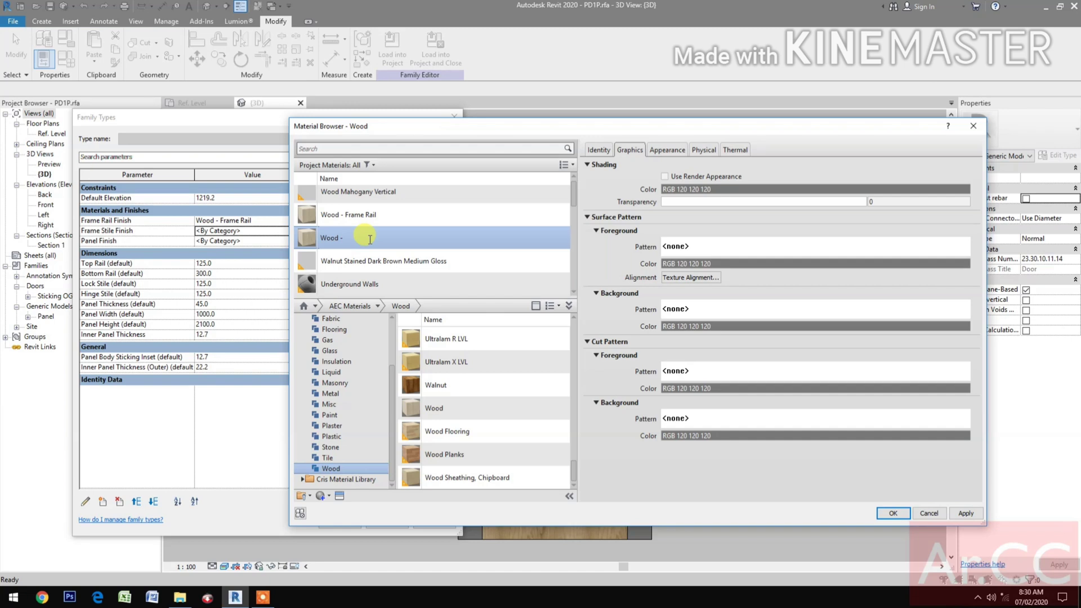
{"action": "type", "text": "- Frame Stile"}
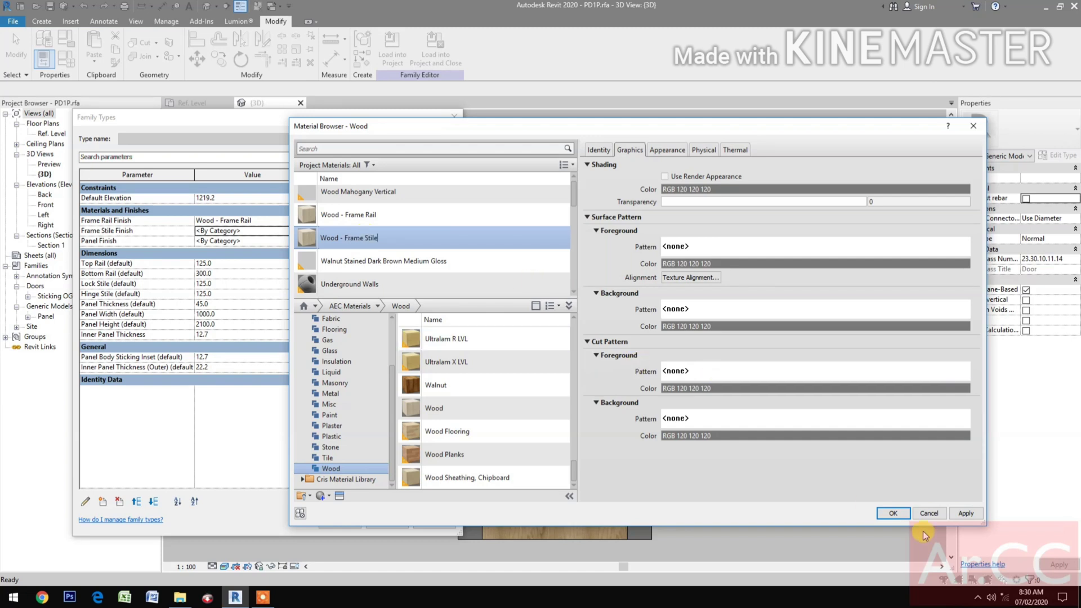
{"action": "left_click", "coordinate": [892, 513]}
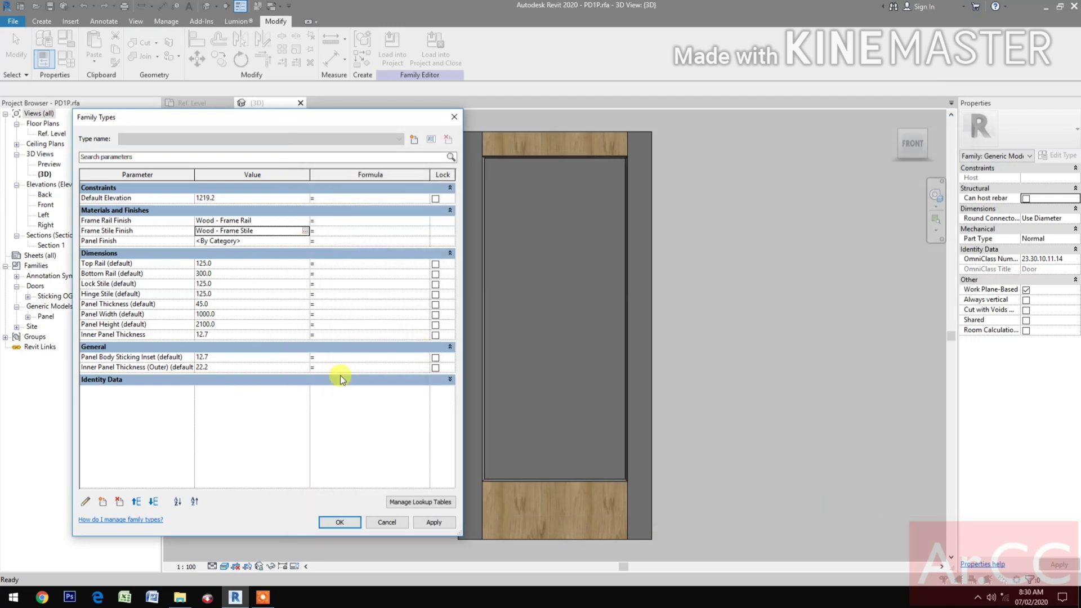
{"action": "left_click", "coordinate": [432, 522]}
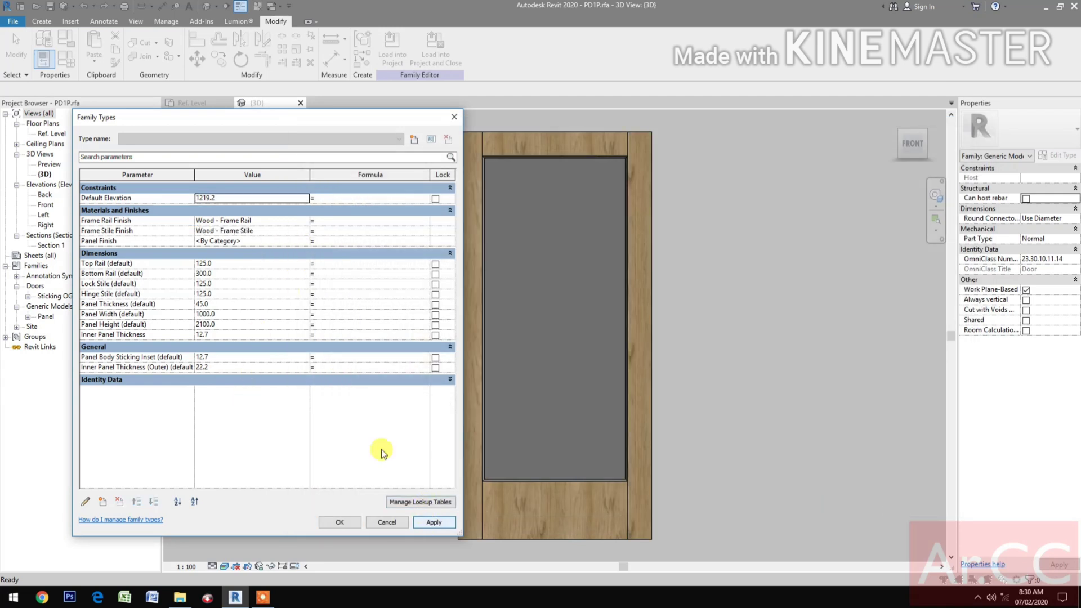
{"action": "left_click", "coordinate": [299, 240]}
{"action": "left_click", "coordinate": [305, 240]}
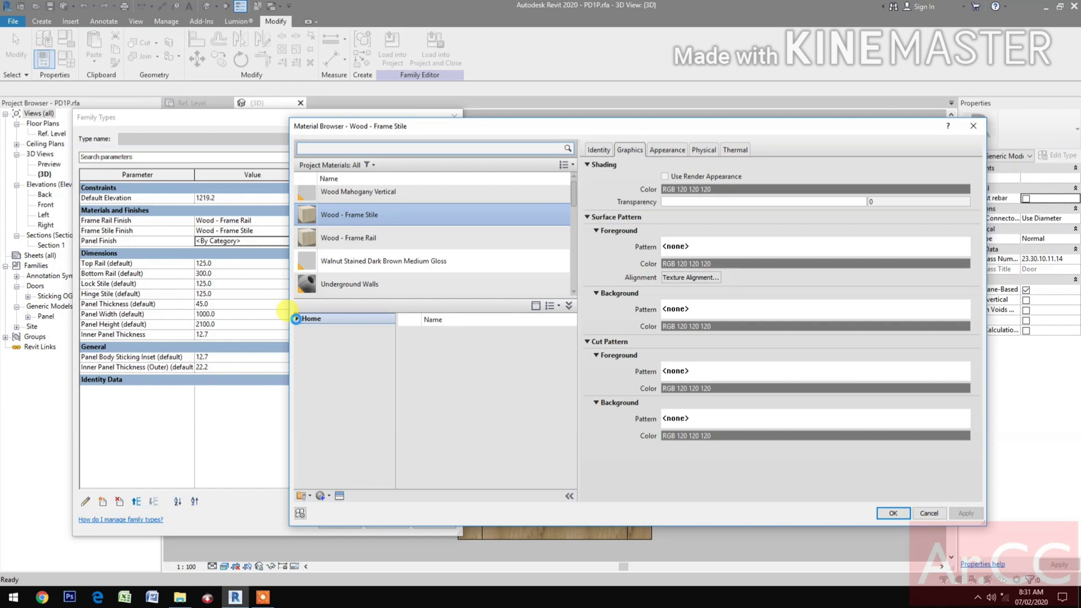
Step: Add a third AEC Materials Wood copy and rename it Wood - Panel for Panel Finish
{"action": "left_click", "coordinate": [311, 341]}
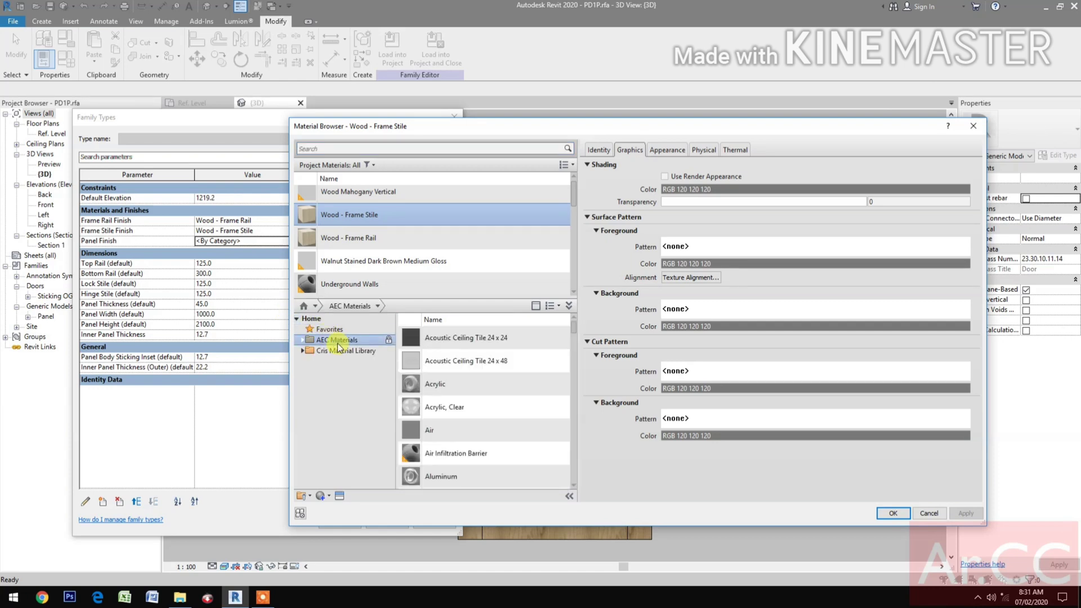
{"action": "left_click", "coordinate": [305, 340]}
{"action": "scroll", "coordinate": [332, 405], "scroll_direction": "down", "scroll_amount": 2}
{"action": "left_click", "coordinate": [330, 468]}
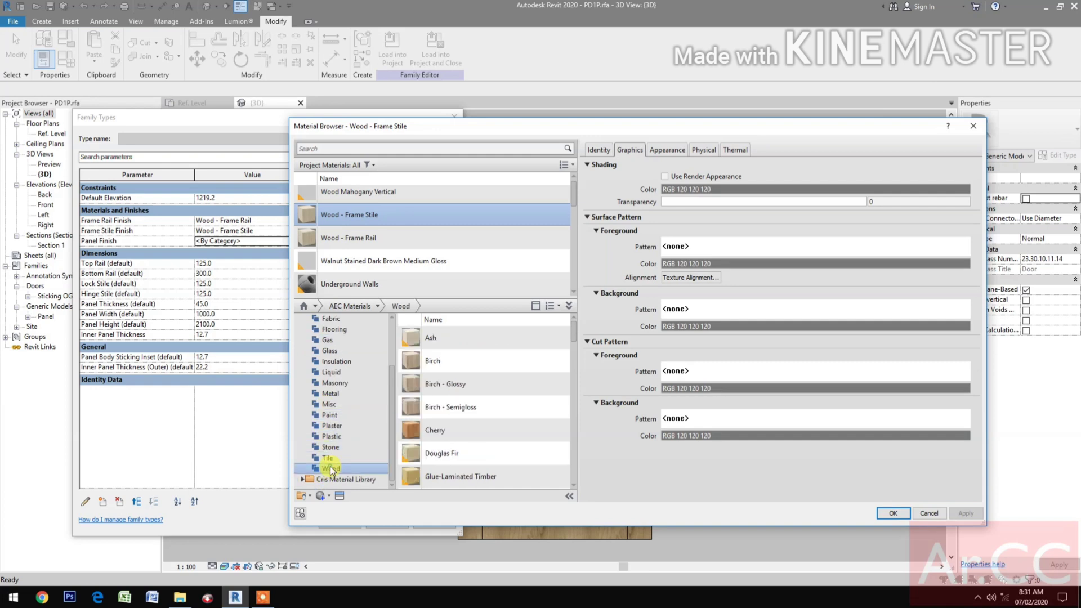
{"action": "scroll", "coordinate": [510, 466], "scroll_direction": "down", "scroll_amount": 7}
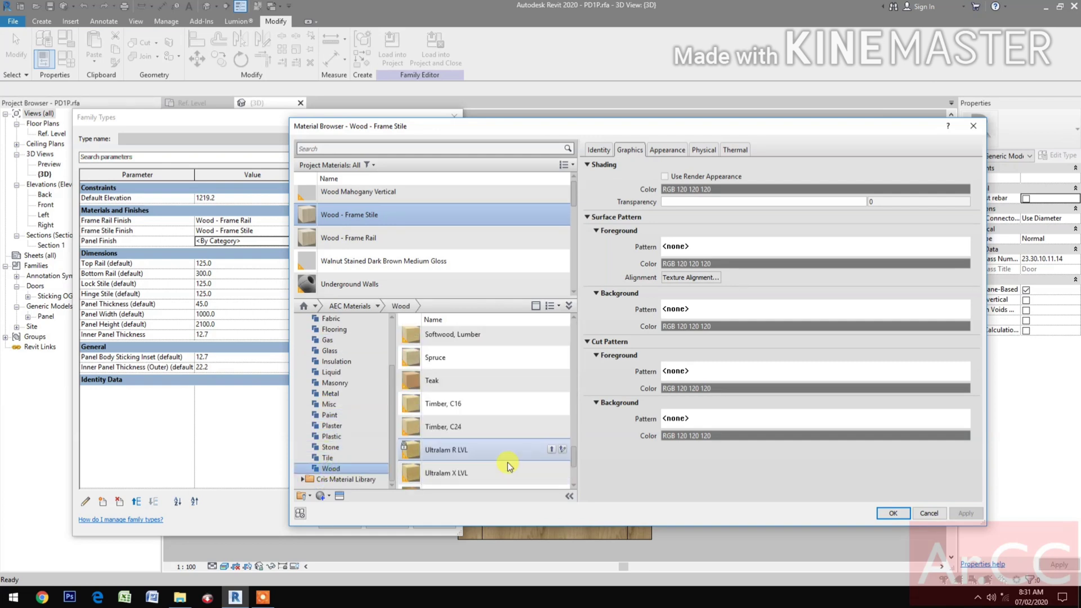
{"action": "scroll", "coordinate": [509, 466], "scroll_direction": "down", "scroll_amount": 3}
{"action": "left_click", "coordinate": [554, 458]}
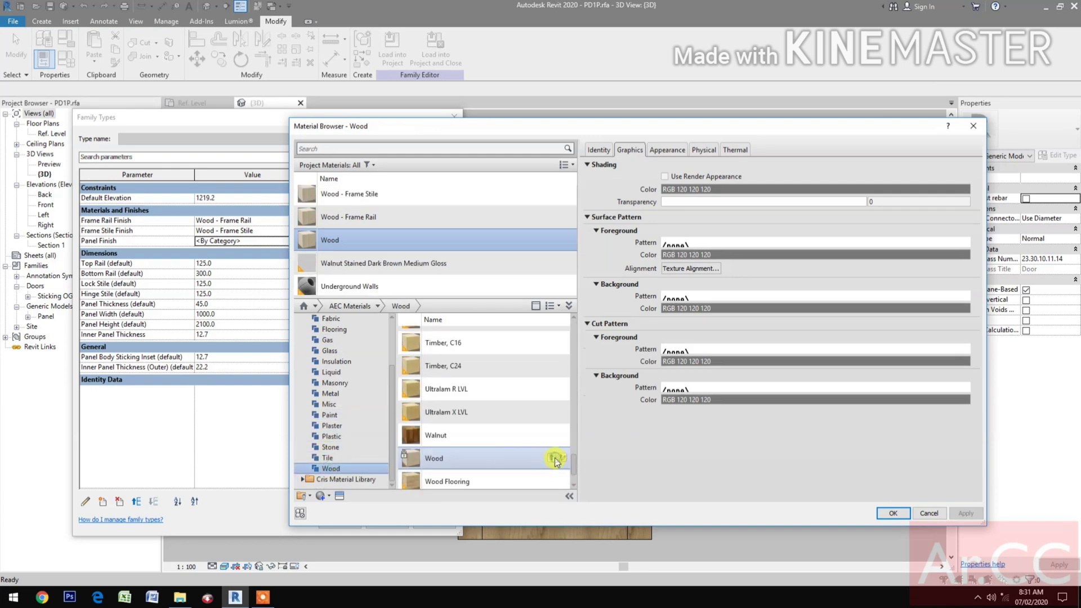
{"action": "right_click", "coordinate": [350, 235]}
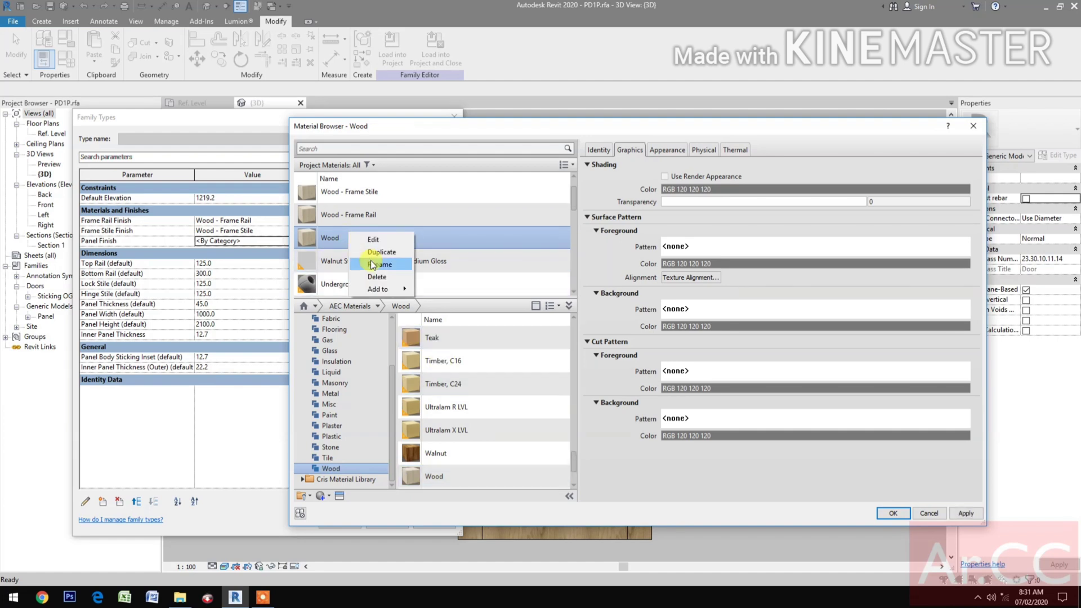
{"action": "left_click", "coordinate": [372, 264]}
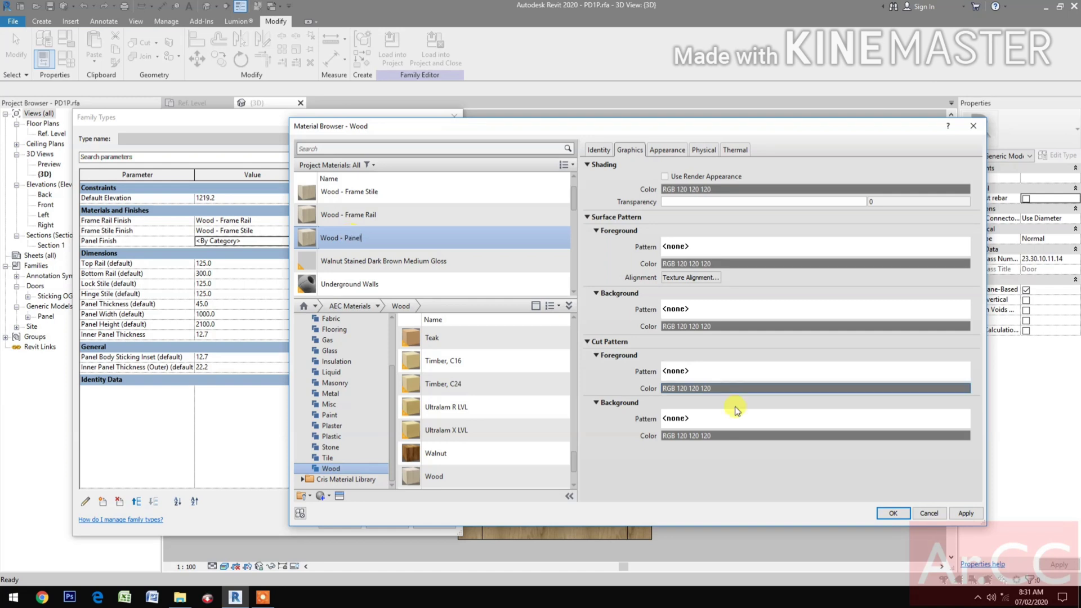
Step: Apply Wood - Panel, then rotate Wood - Frame Rail's texture 90° for horizontal rail grain
{"action": "left_click", "coordinate": [893, 513]}
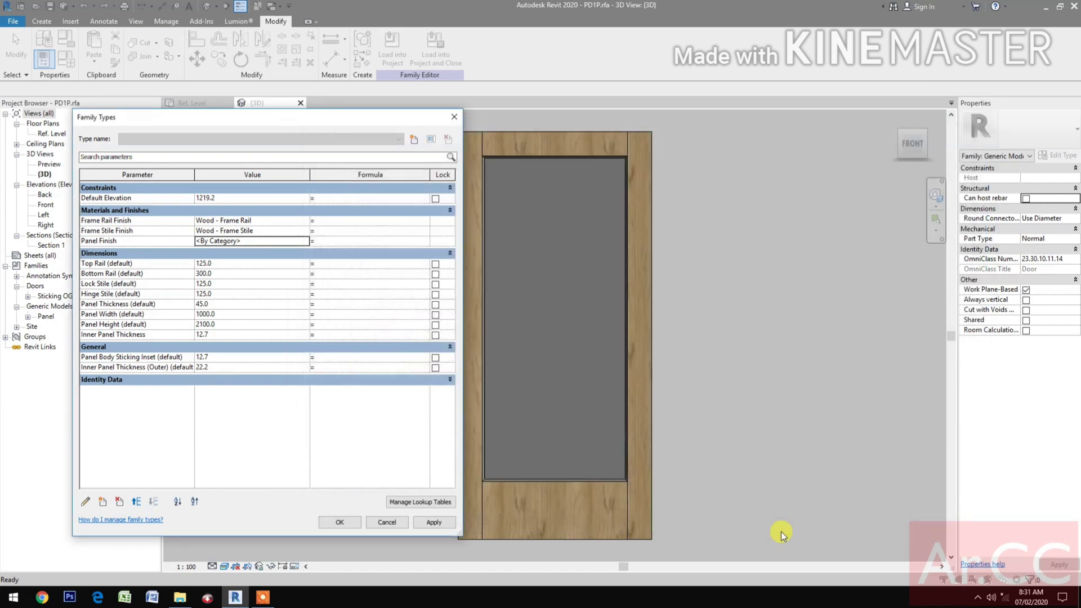
{"action": "left_click", "coordinate": [453, 523]}
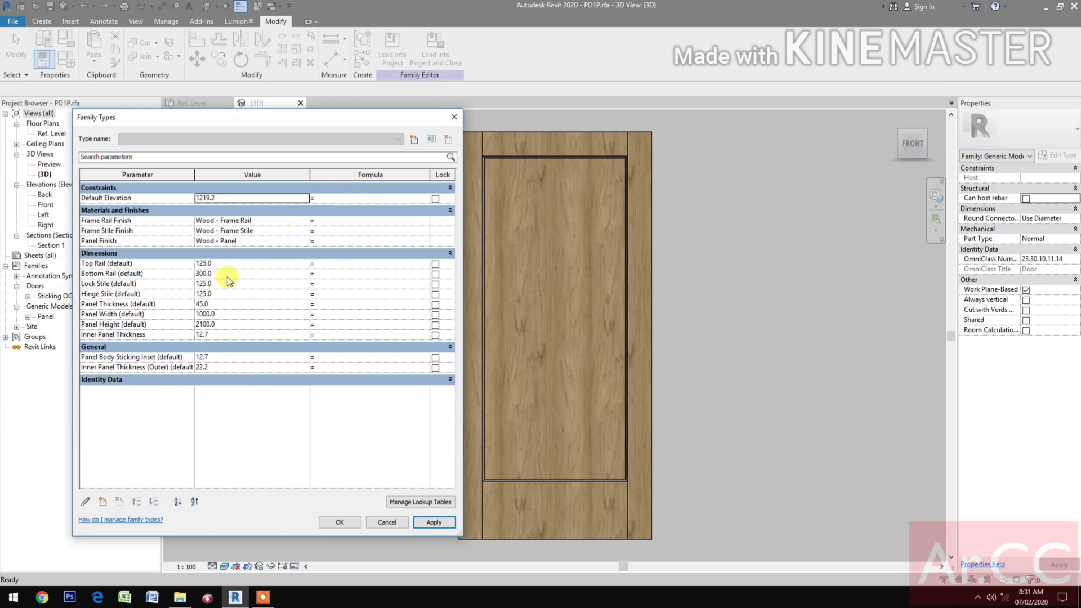
{"action": "left_click", "coordinate": [302, 220]}
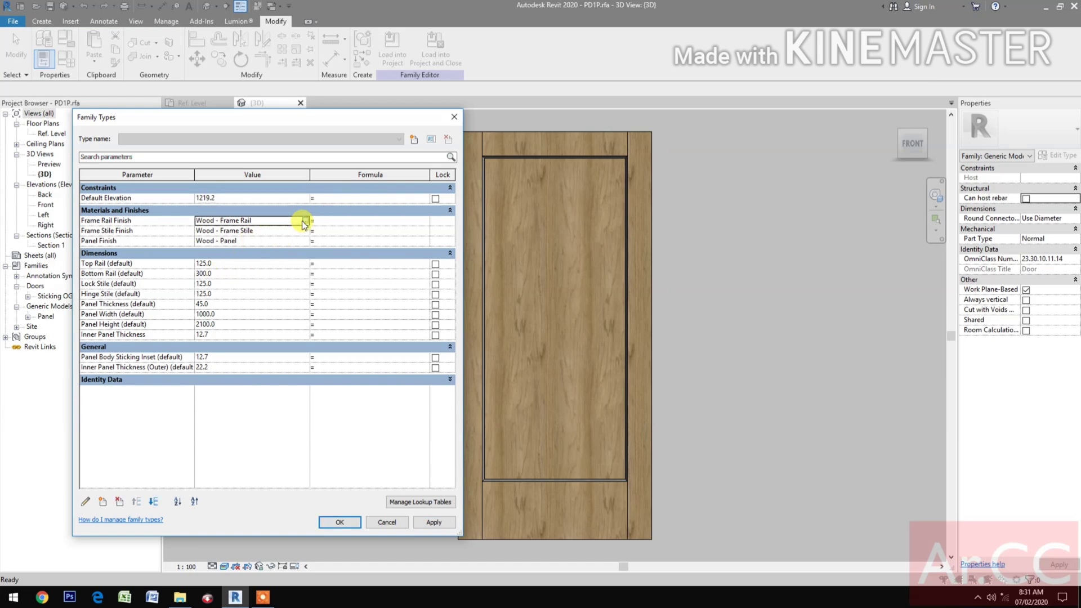
{"action": "left_click", "coordinate": [304, 221]}
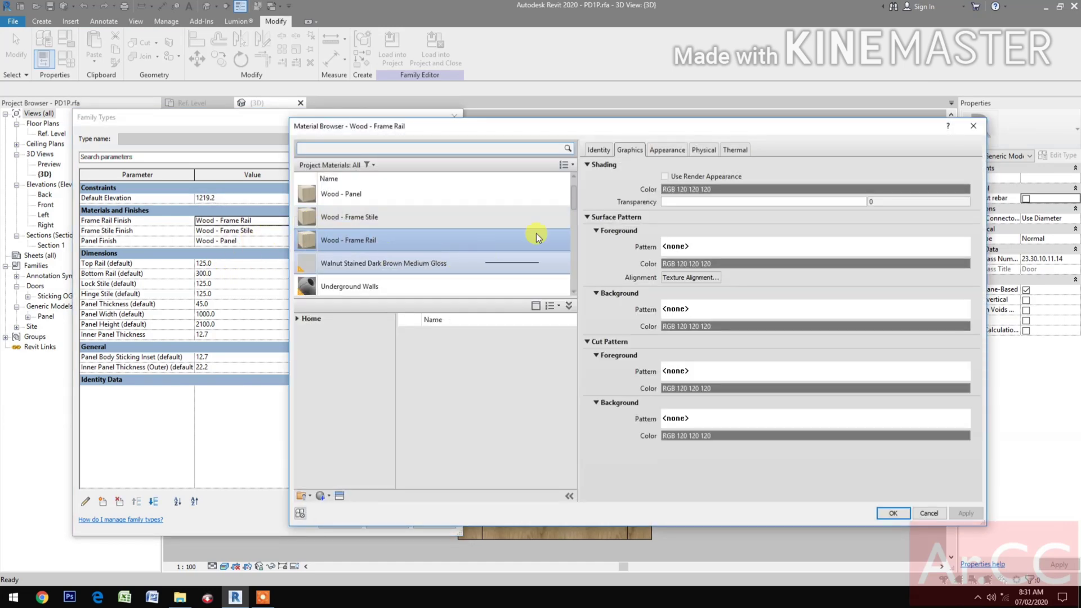
{"action": "left_click", "coordinate": [667, 150]}
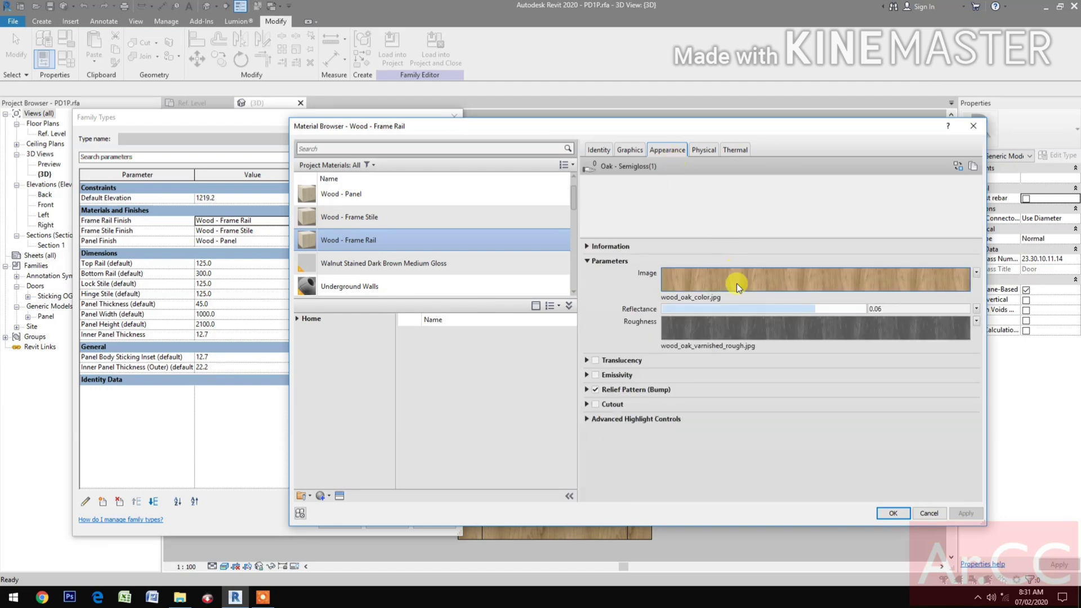
{"action": "mouse_move", "coordinate": [735, 284]}
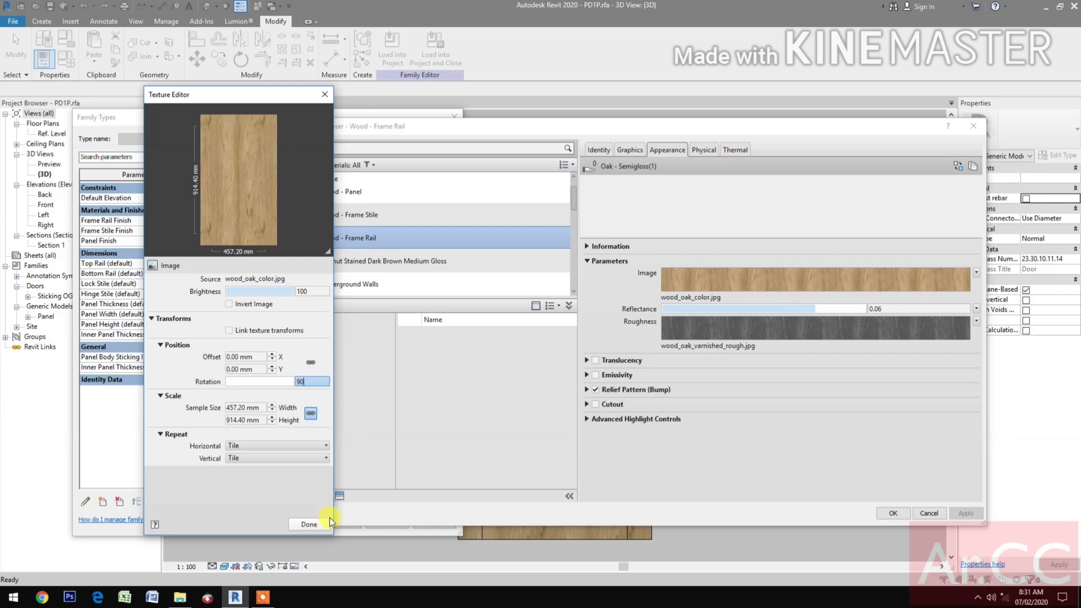
{"action": "left_click", "coordinate": [309, 525]}
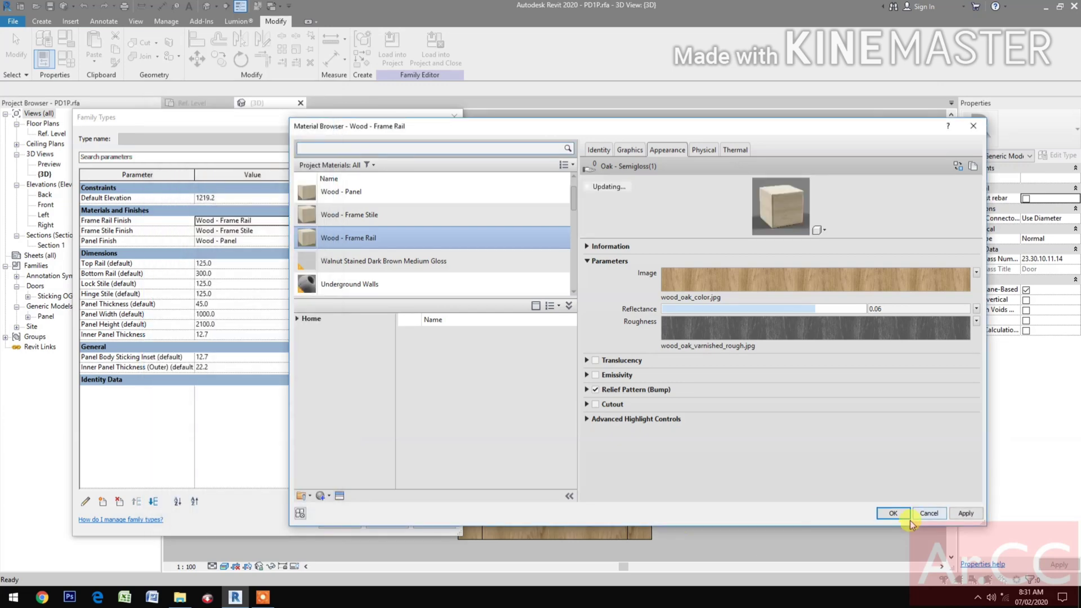
{"action": "left_click", "coordinate": [895, 513]}
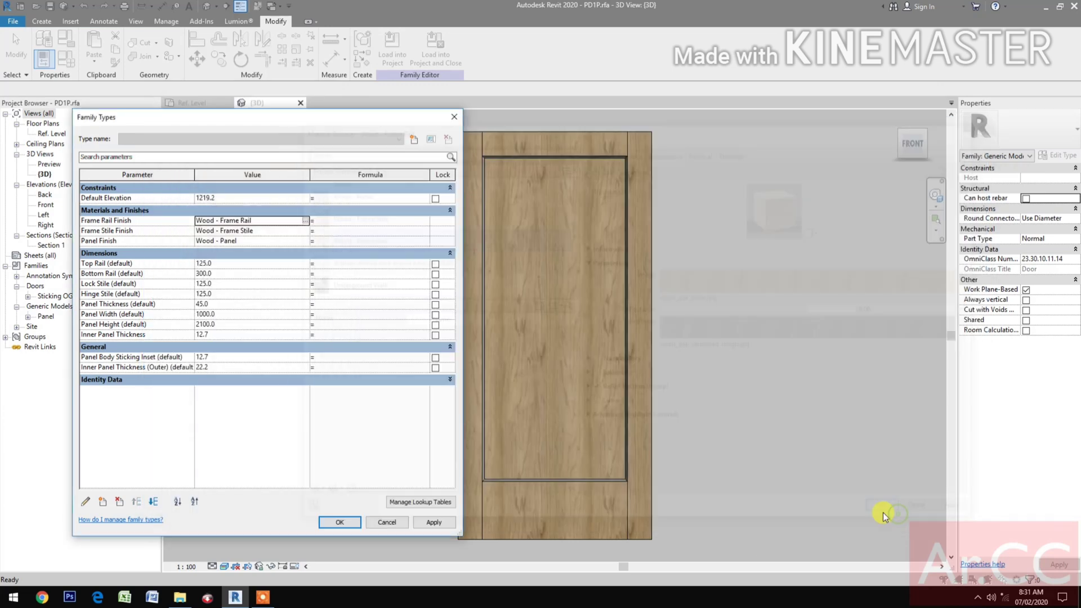
{"action": "left_click", "coordinate": [433, 522]}
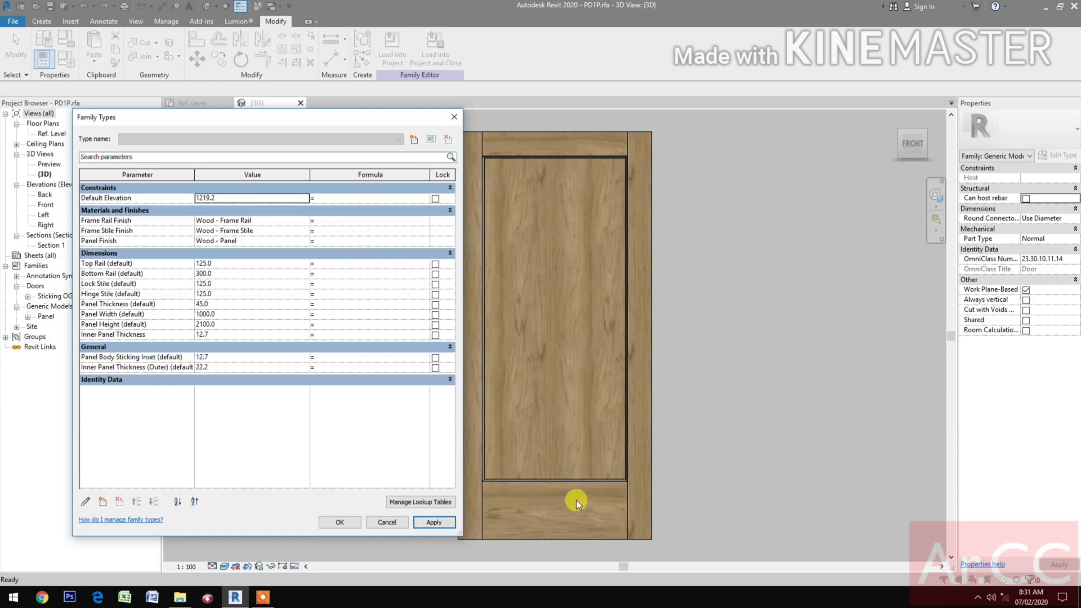
{"action": "left_click", "coordinate": [333, 522]}
{"action": "scroll", "coordinate": [495, 484], "scroll_direction": "up", "scroll_amount": 5}
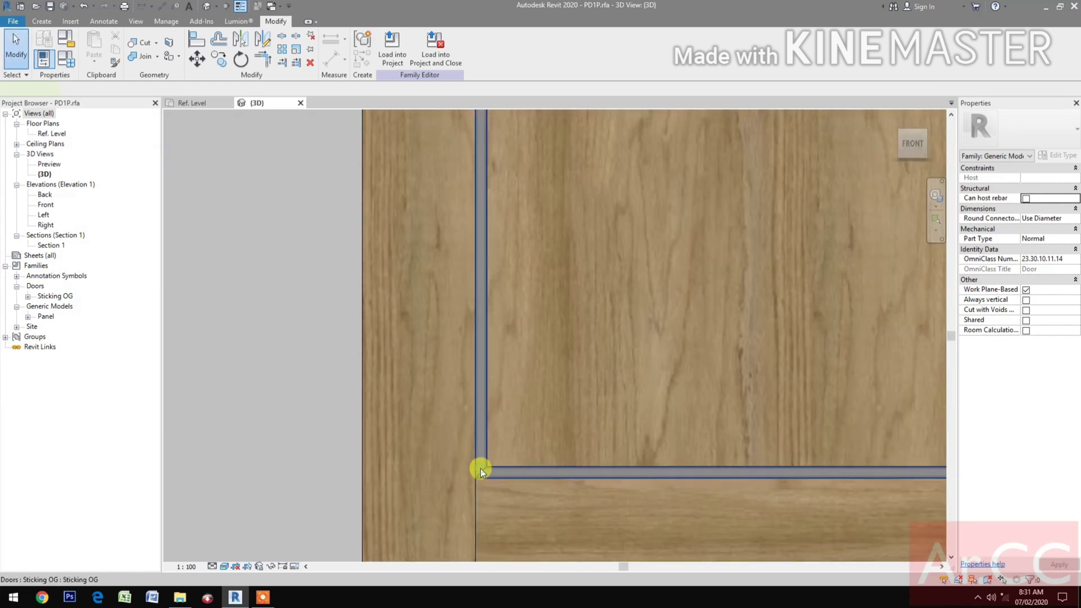
Step: Associate the Sticking OG frame's Molding material with the Panel Finish parameter
{"action": "left_click", "coordinate": [481, 468]}
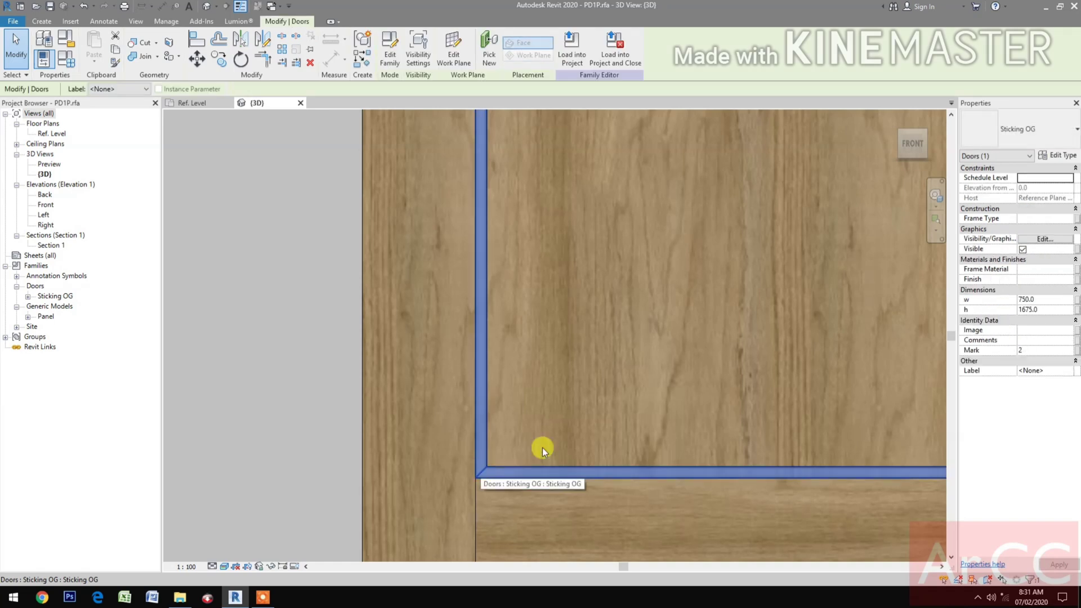
{"action": "left_click", "coordinate": [1056, 155]}
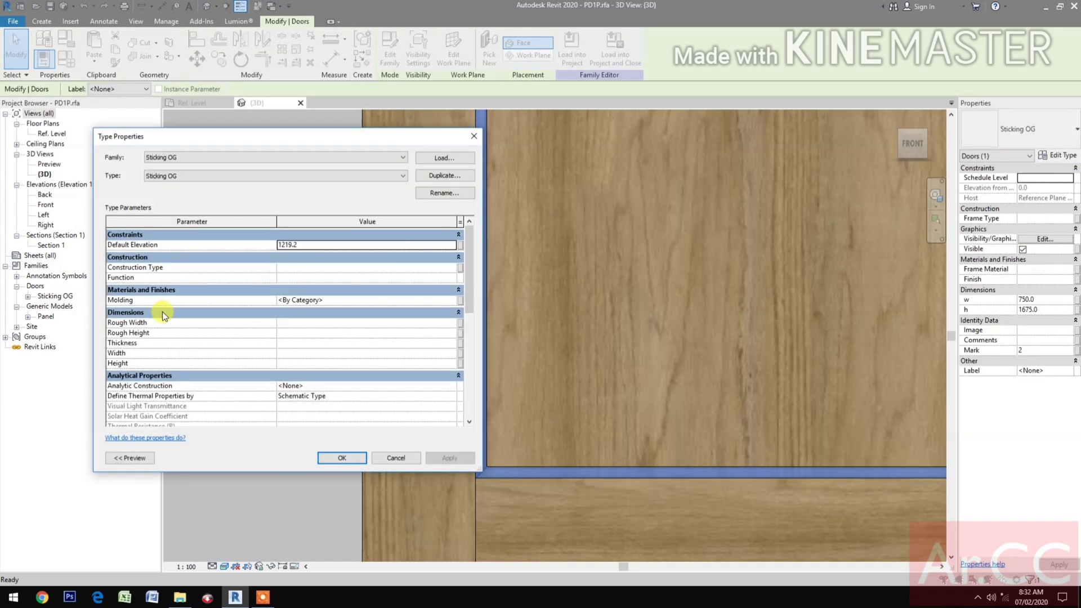
{"action": "left_click", "coordinate": [460, 302]}
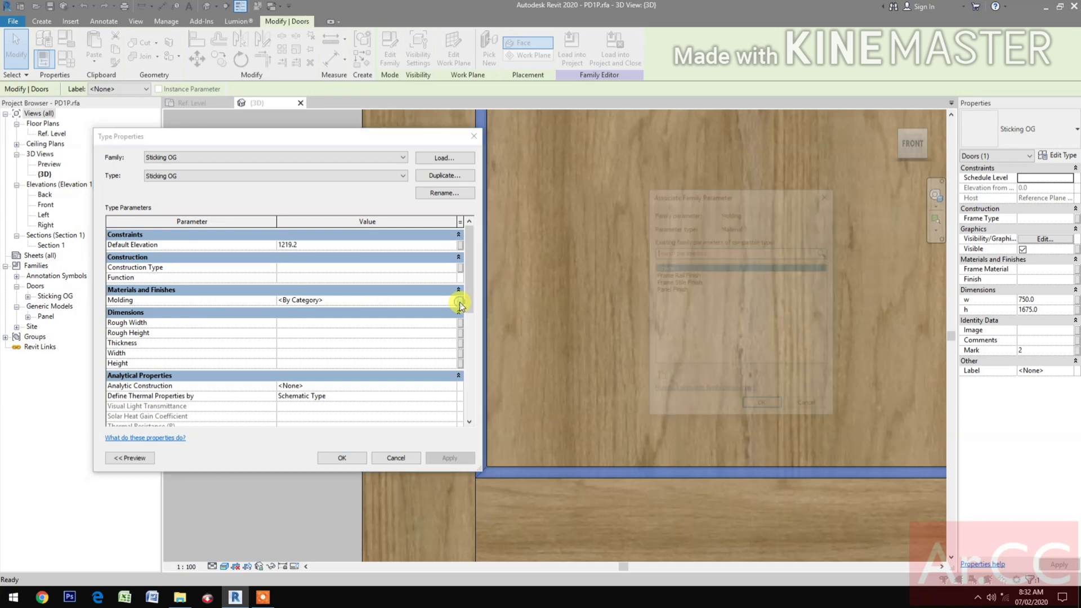
{"action": "left_click", "coordinate": [670, 290]}
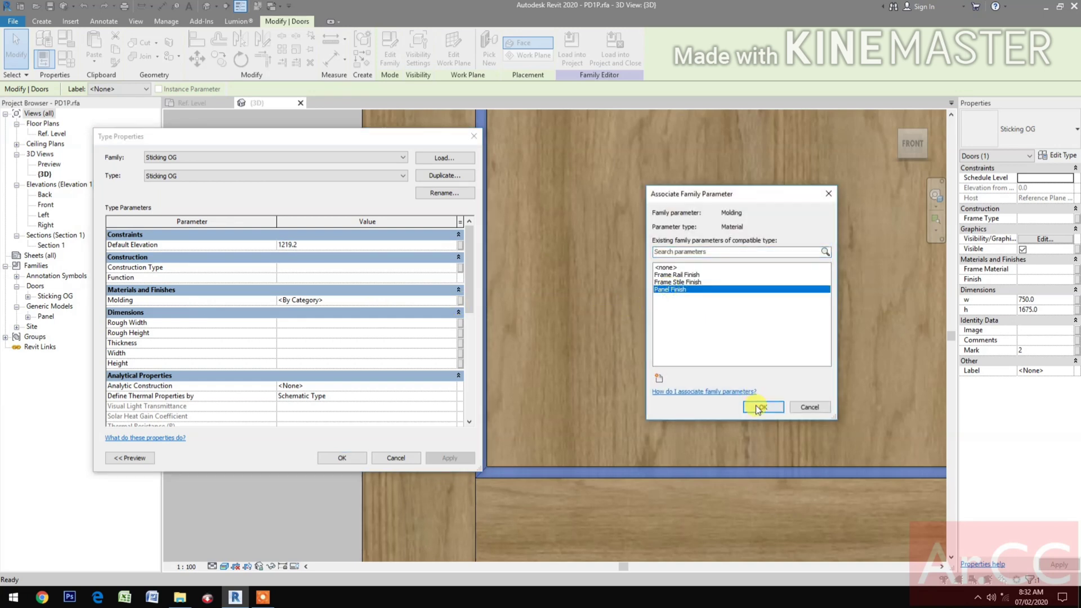
{"action": "left_click", "coordinate": [762, 405]}
{"action": "left_click", "coordinate": [343, 457]}
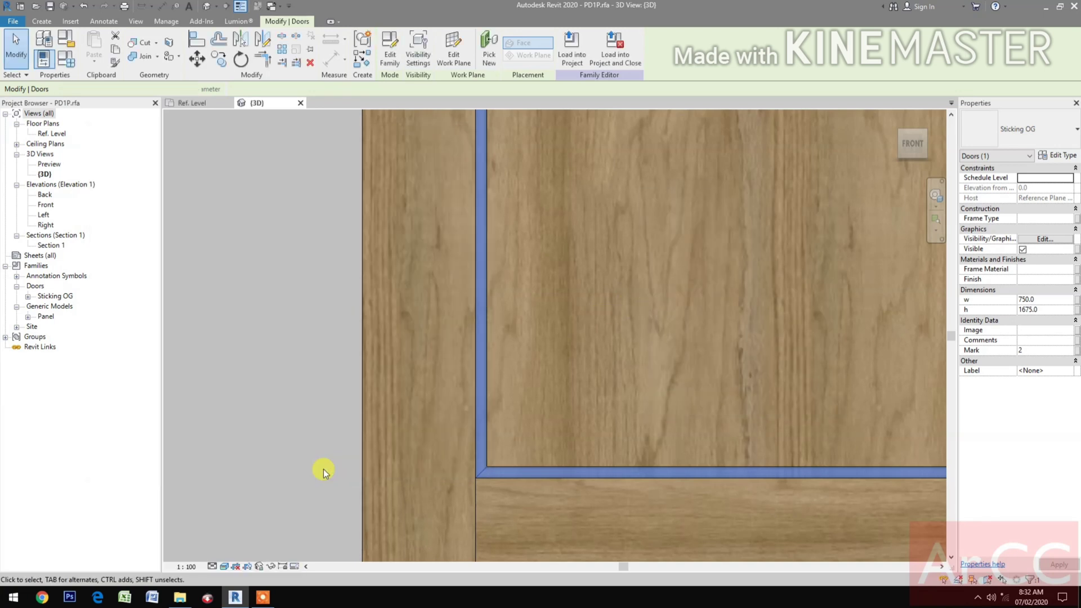
{"action": "left_click", "coordinate": [316, 435]}
Step: Open Raised Panel.rfa from the Desktop in Revit
{"action": "scroll", "coordinate": [316, 434], "scroll_direction": "down", "scroll_amount": 5}
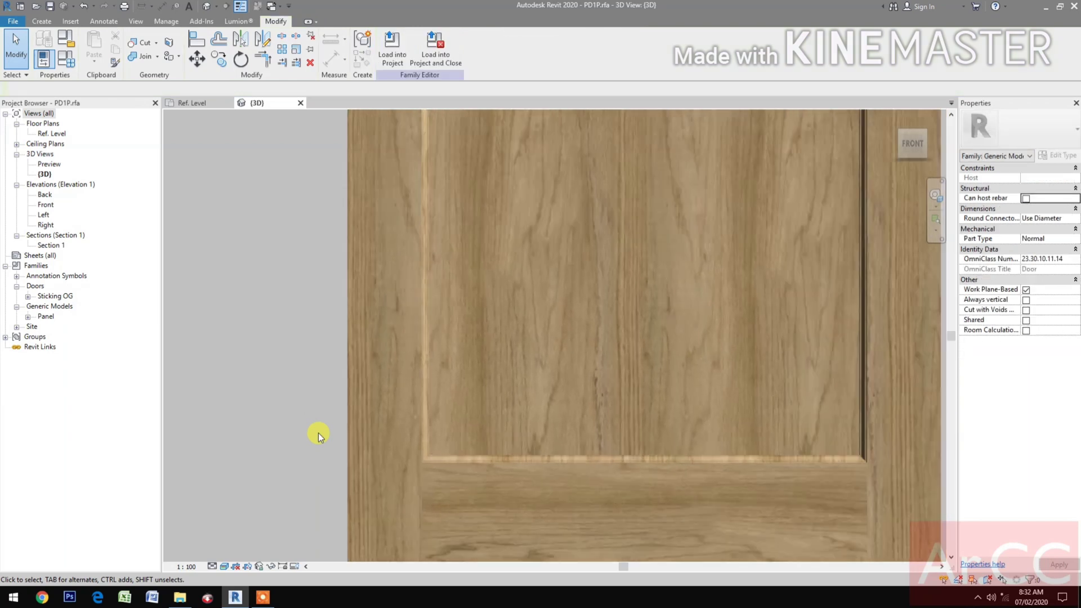
{"action": "scroll", "coordinate": [450, 496], "scroll_direction": "down", "scroll_amount": 2}
{"action": "scroll", "coordinate": [470, 500], "scroll_direction": "down", "scroll_amount": 2}
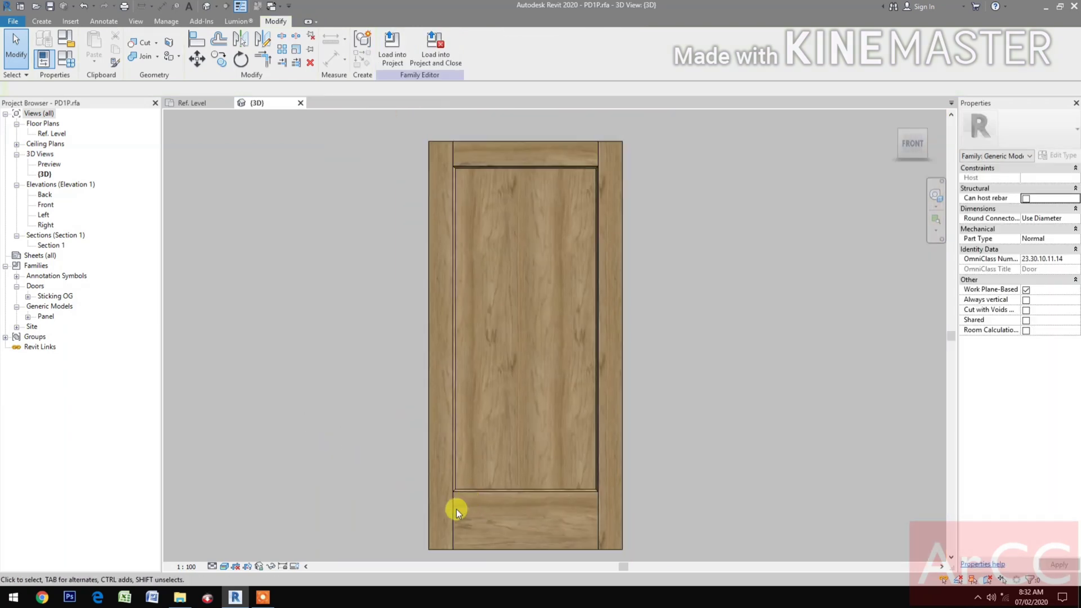
{"action": "left_click", "coordinate": [175, 598]}
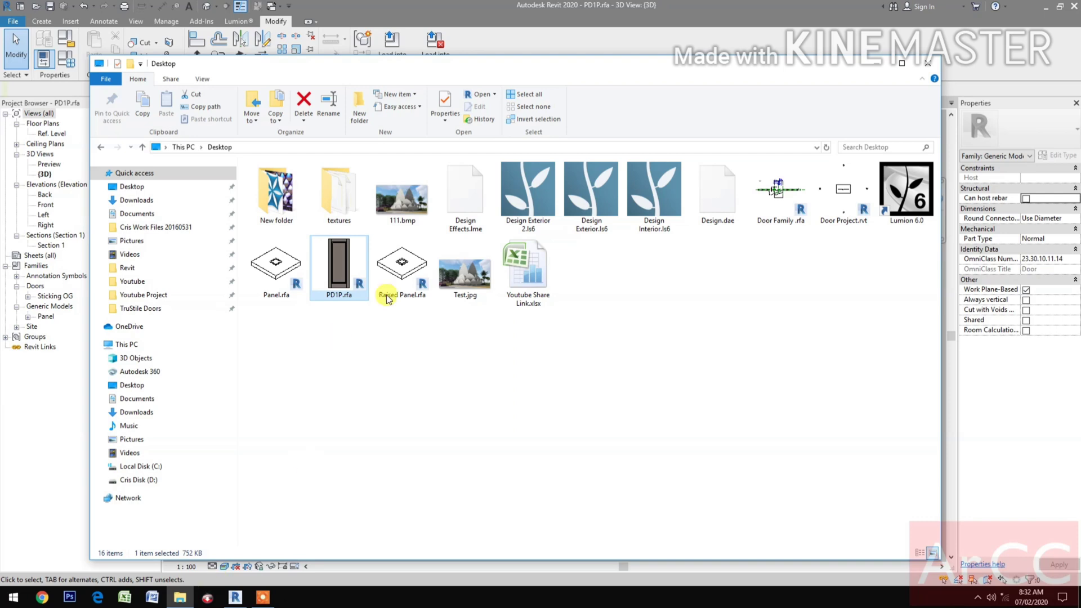
{"action": "key", "text": "alt+Tab"}
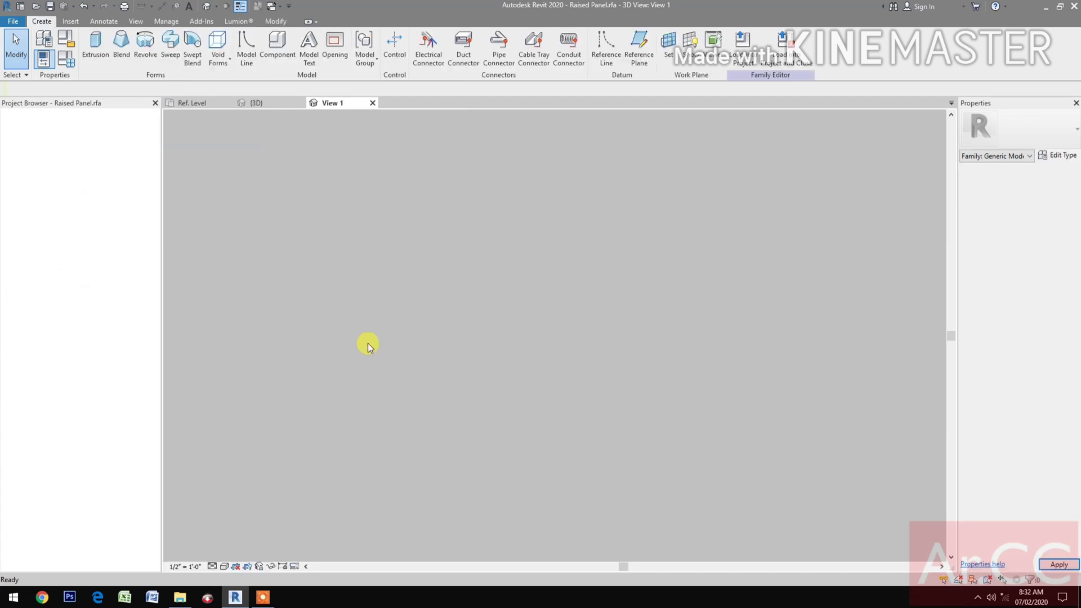
Step: Load Raised Panel into PD1P.rfa only, with Door Family .rfa unchecked
{"action": "scroll", "coordinate": [566, 347], "scroll_direction": "up", "scroll_amount": 4}
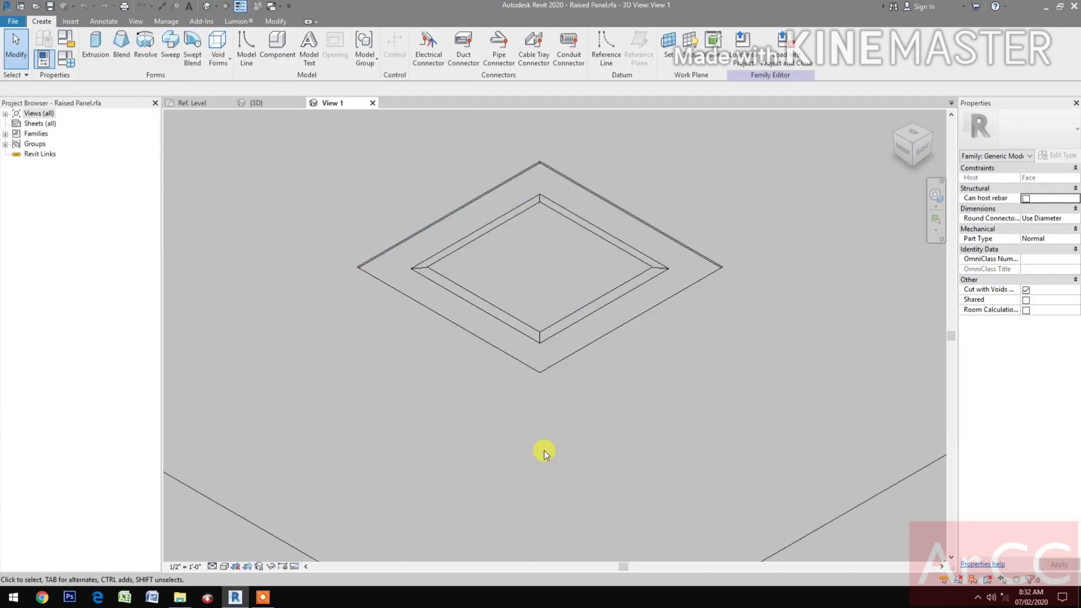
{"action": "middle_click_drag", "start_coordinate": [544, 451], "coordinate": [539, 489]}
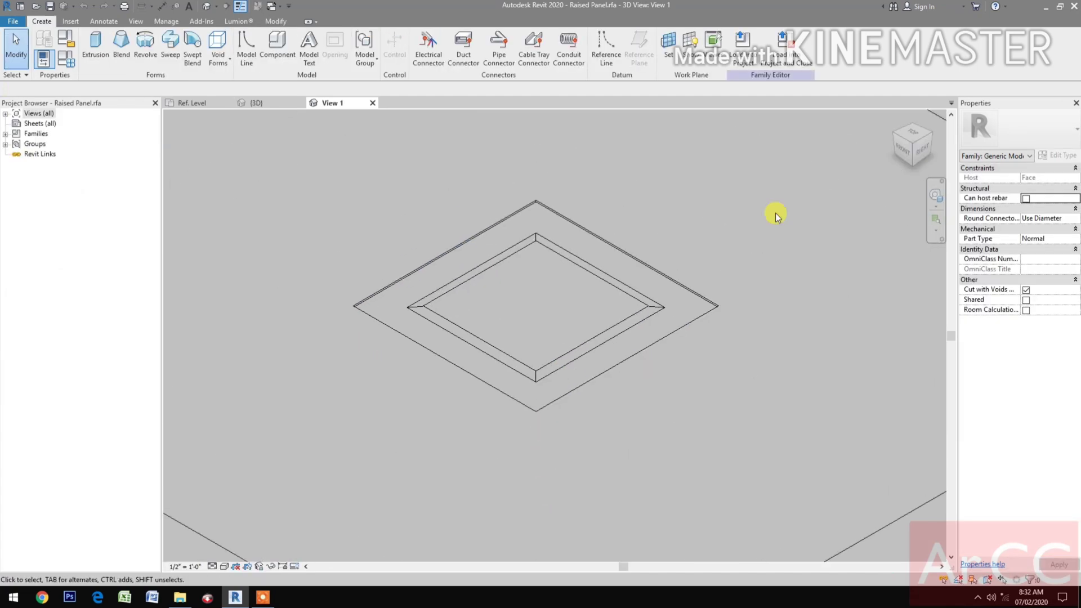
{"action": "left_click", "coordinate": [791, 62]}
{"action": "left_click", "coordinate": [468, 246]}
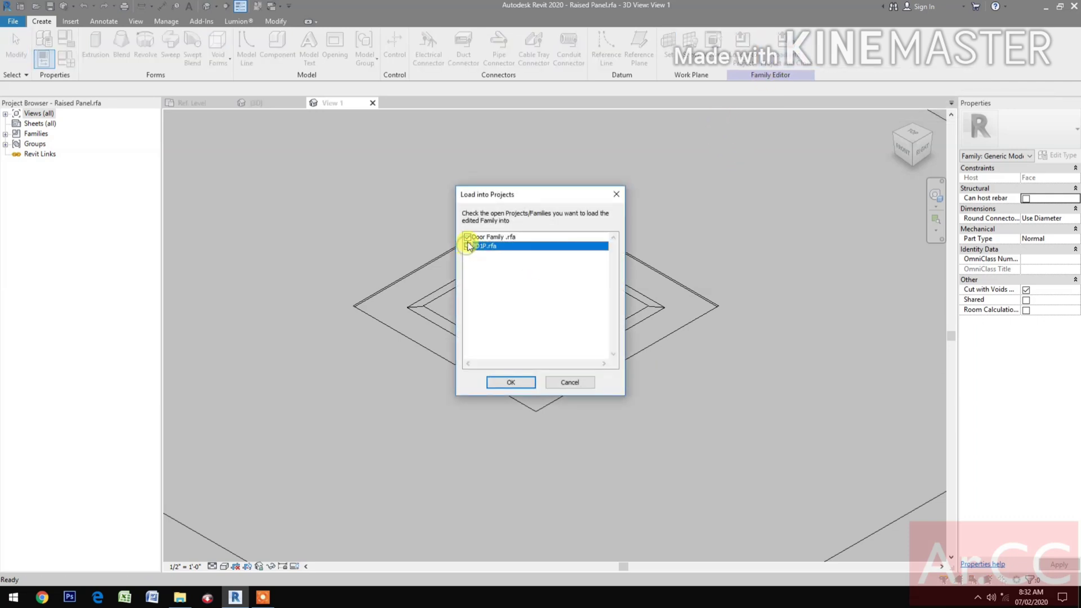
{"action": "left_click", "coordinate": [467, 237]}
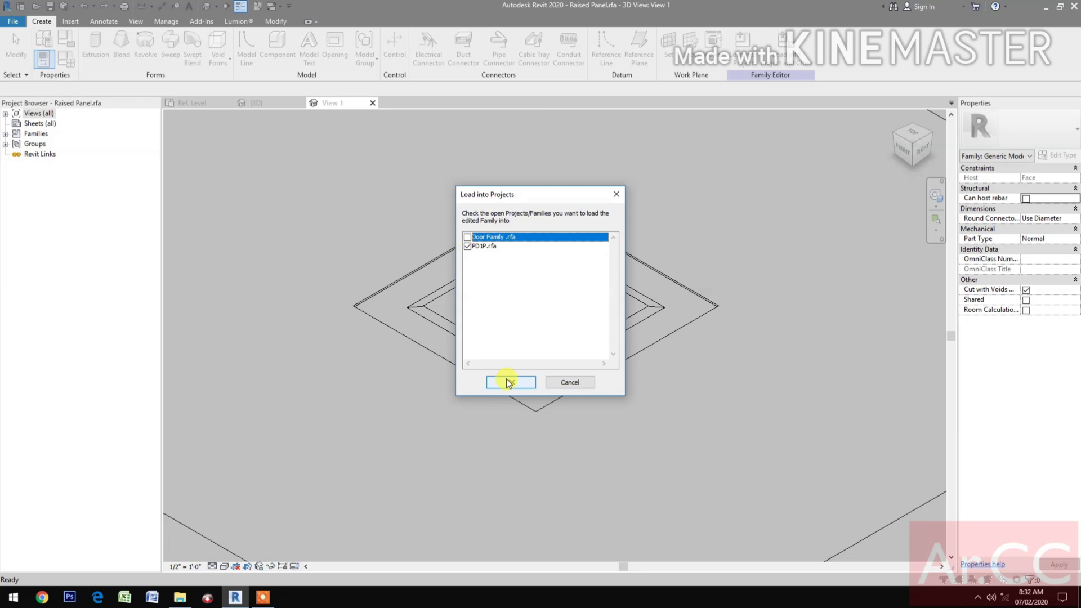
{"action": "left_click", "coordinate": [509, 382]}
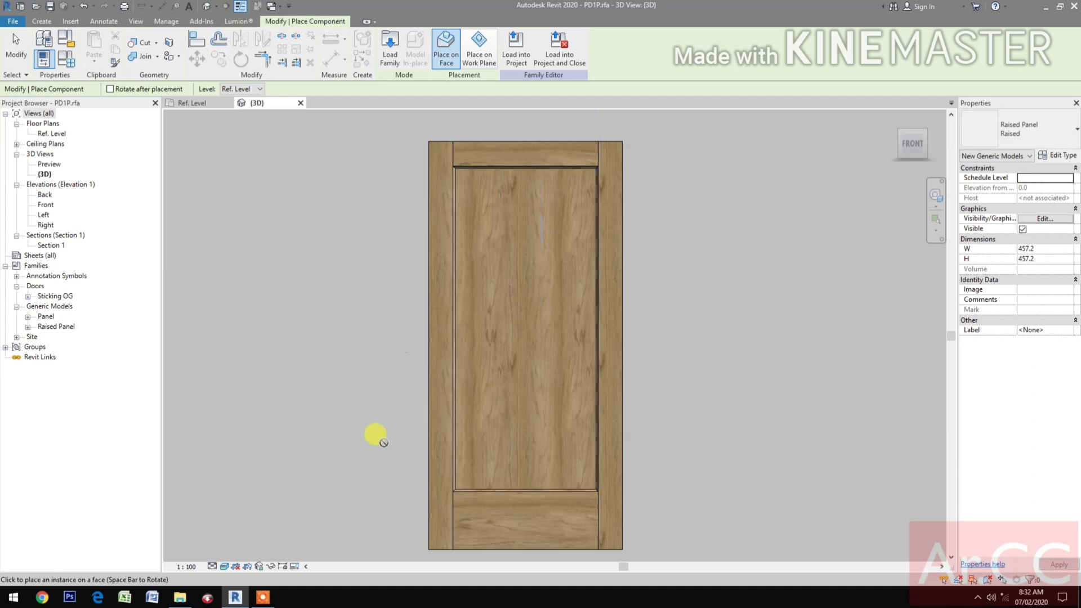
Step: Cancel panel placement and change the nested door panel to Raised Panel : Raised
{"action": "key", "text": "Escape"}
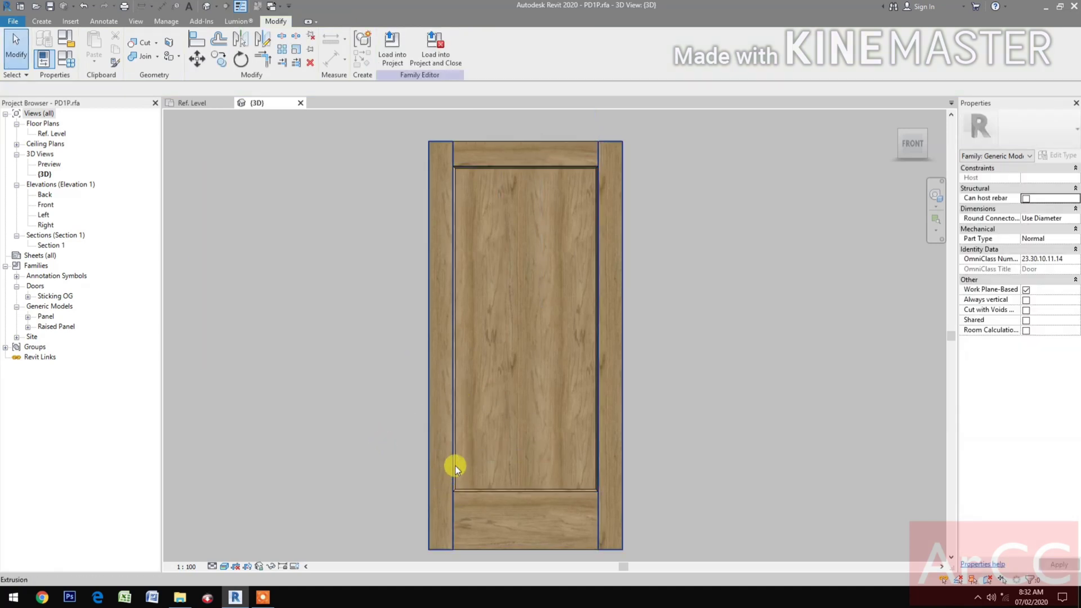
{"action": "key", "text": "Tab"}
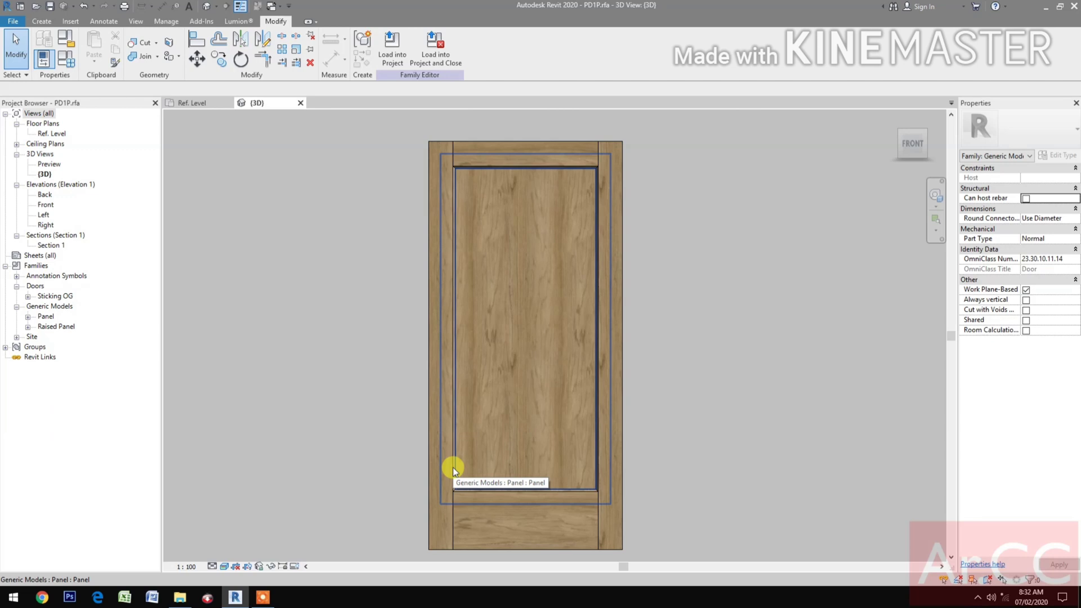
{"action": "left_click", "coordinate": [452, 467]}
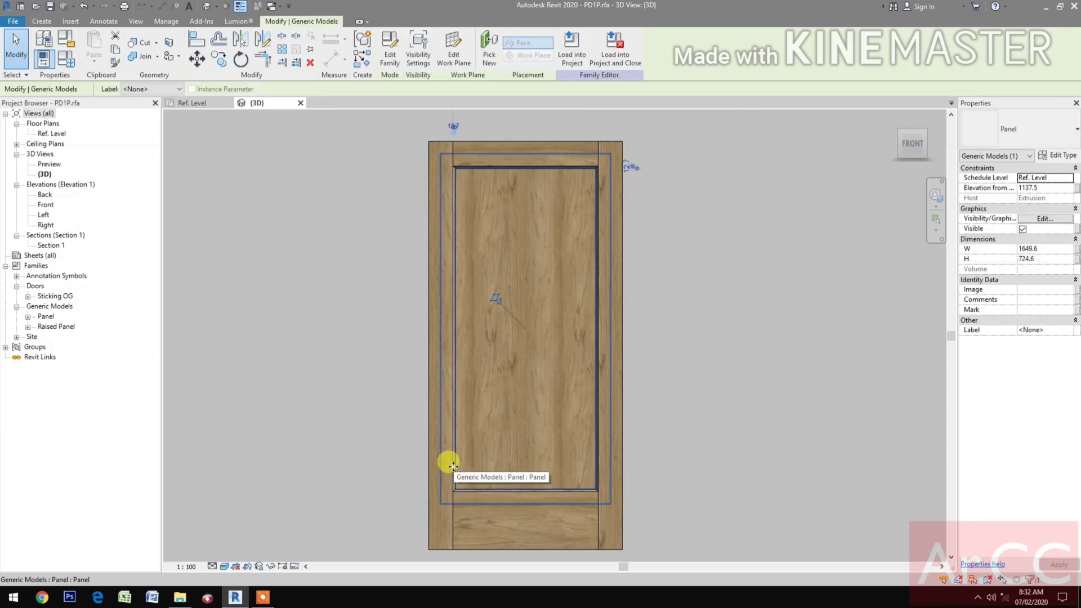
{"action": "left_click", "coordinate": [1026, 143]}
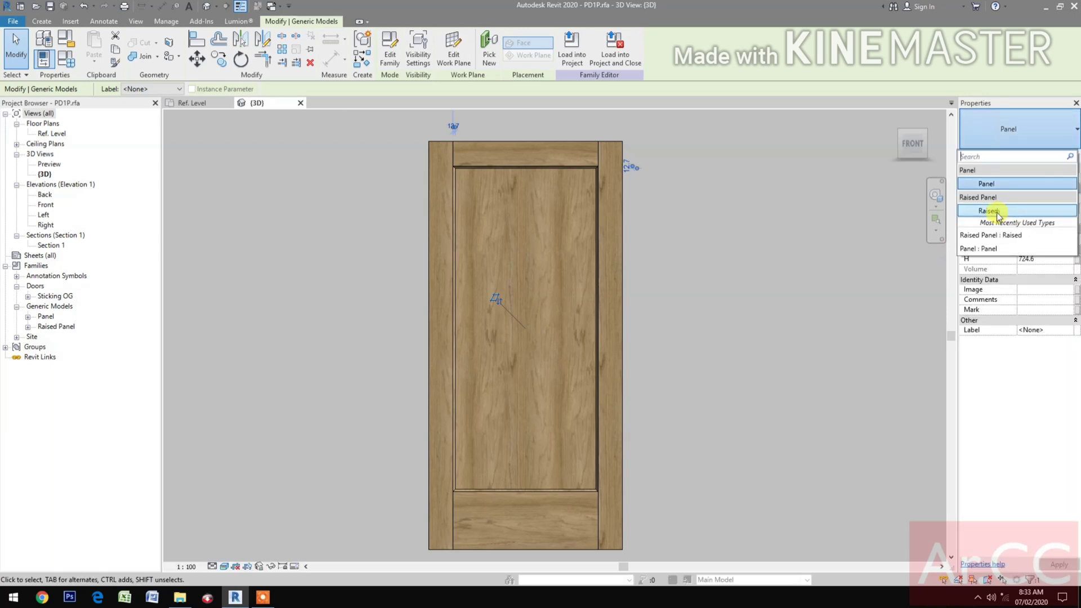
{"action": "left_click", "coordinate": [989, 210]}
{"action": "left_click", "coordinate": [745, 327]}
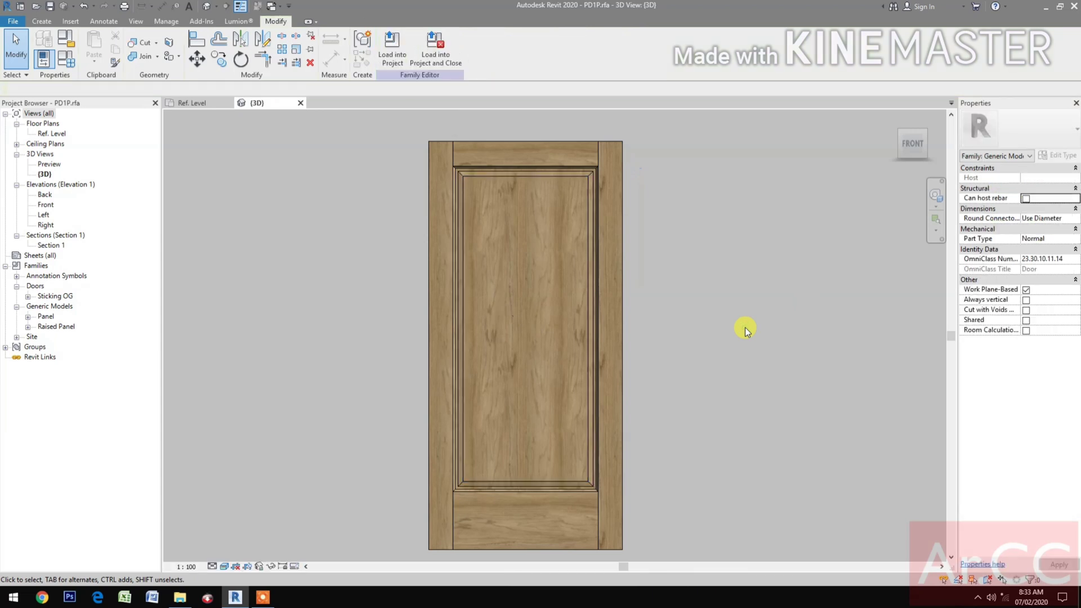
Step: Rotate the 3D view around to look at the door from the BACK
{"action": "scroll", "coordinate": [677, 526], "scroll_direction": "up", "scroll_amount": 2}
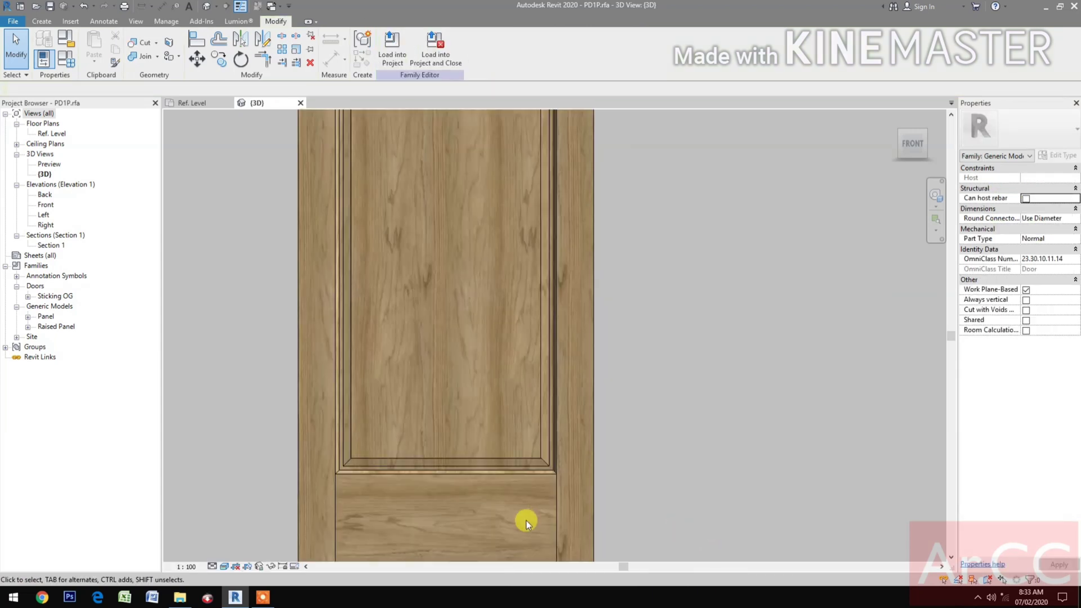
{"action": "scroll", "coordinate": [799, 306], "scroll_direction": "down", "scroll_amount": 2}
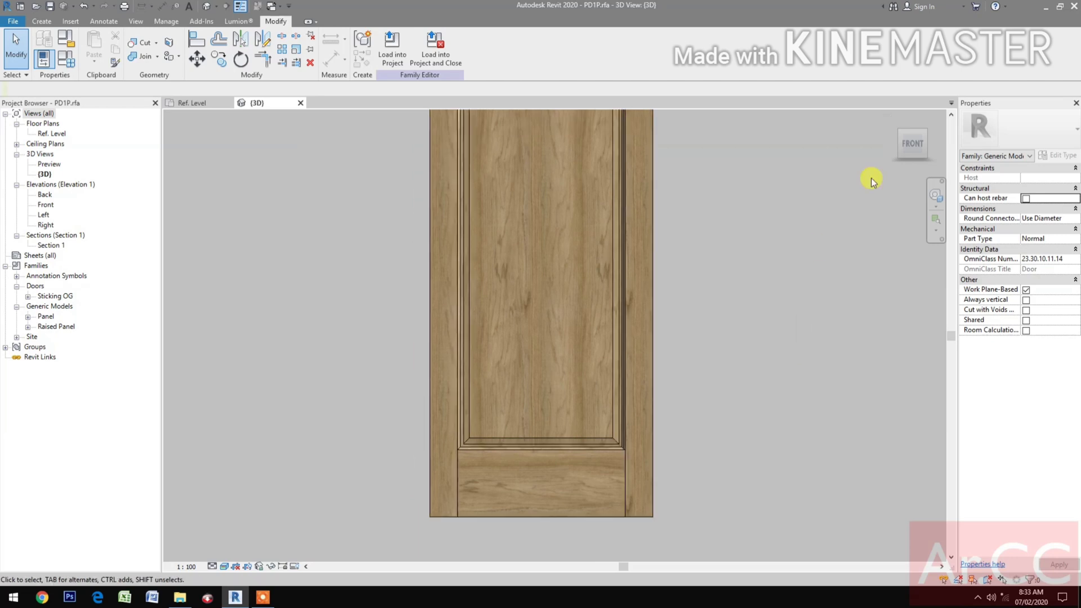
{"action": "left_click", "coordinate": [896, 144]}
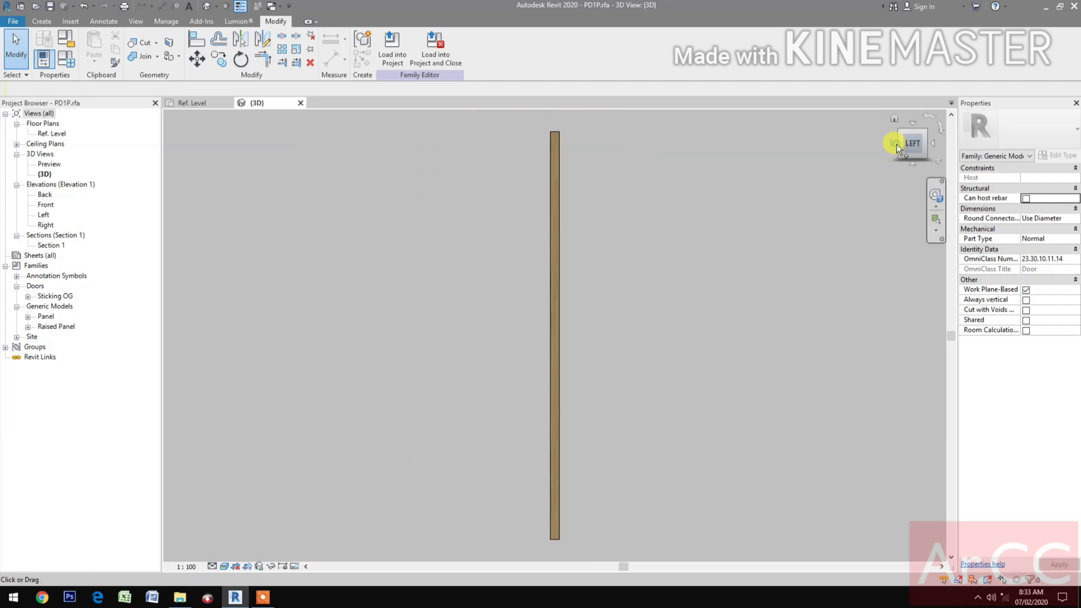
{"action": "left_click", "coordinate": [896, 143]}
{"action": "left_click", "coordinate": [909, 146]}
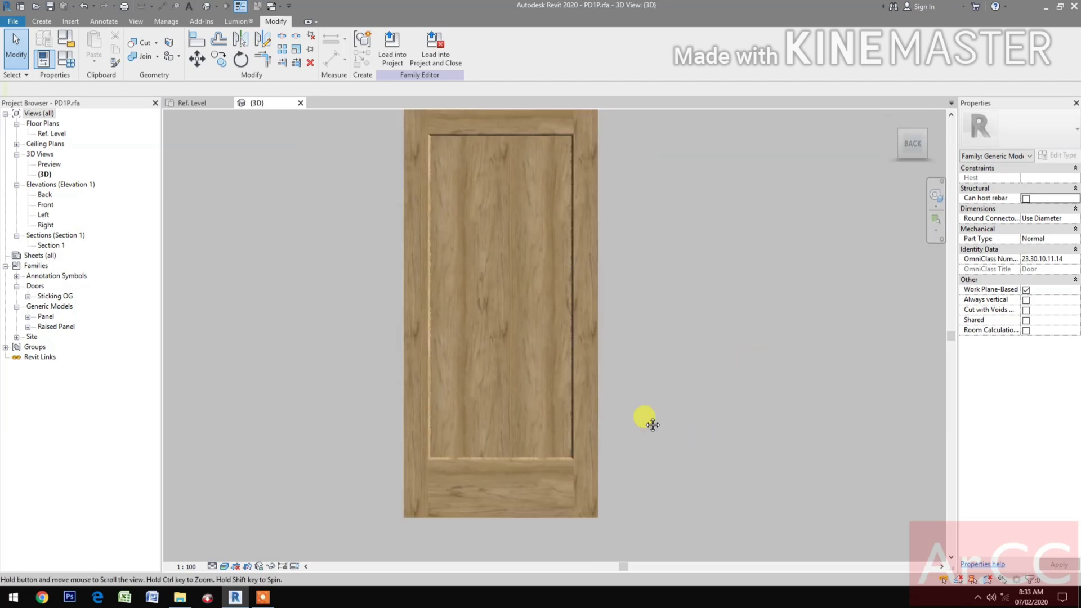
Step: Switch the nested panel seen from the back to the Raised type too
{"action": "left_click", "coordinate": [565, 455]}
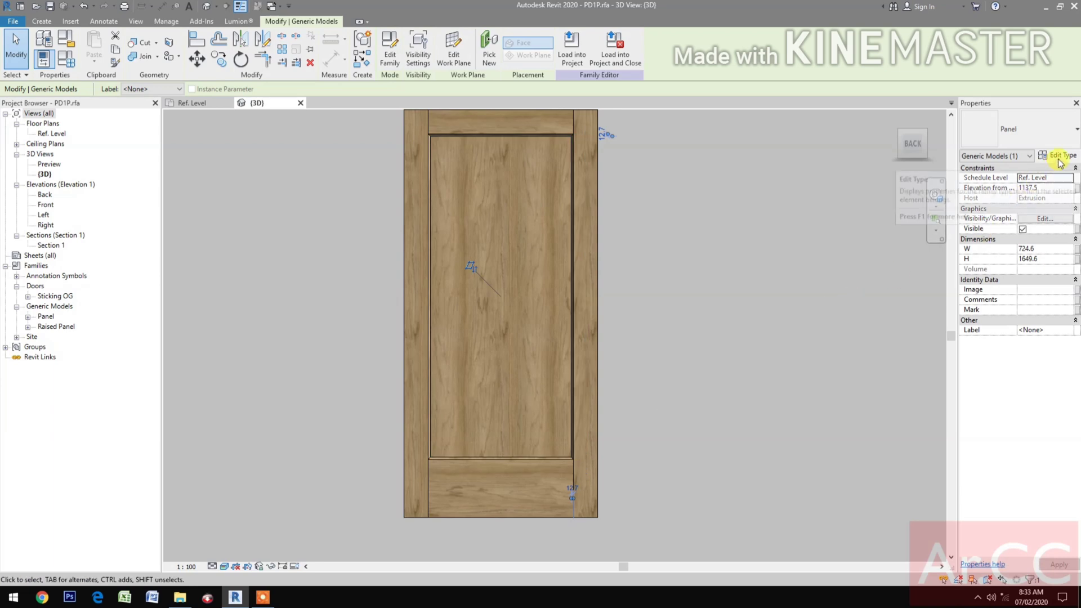
{"action": "left_click", "coordinate": [1045, 131]}
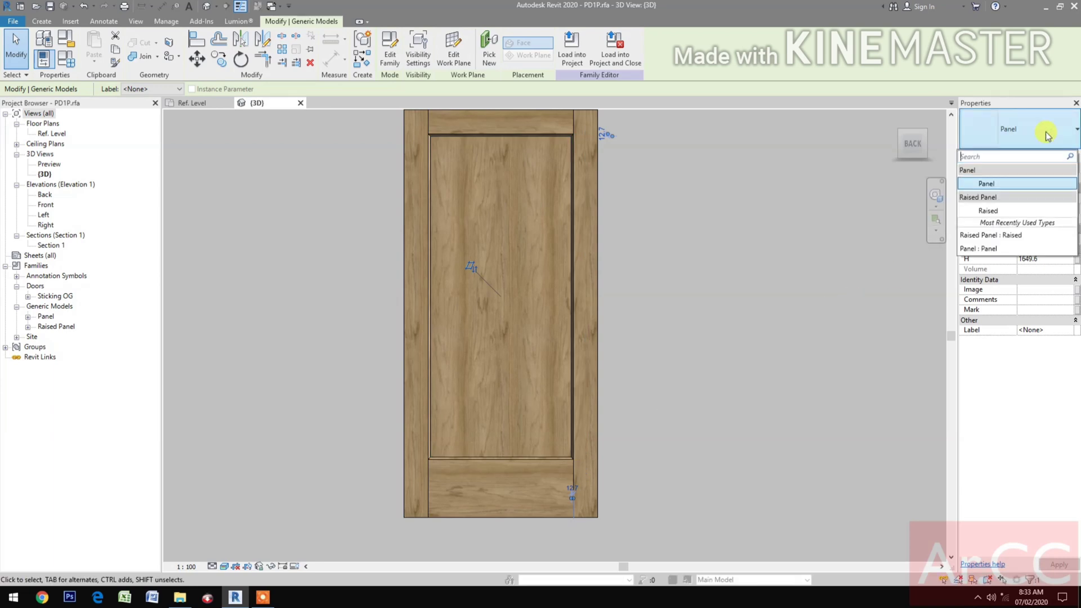
{"action": "left_click", "coordinate": [991, 211]}
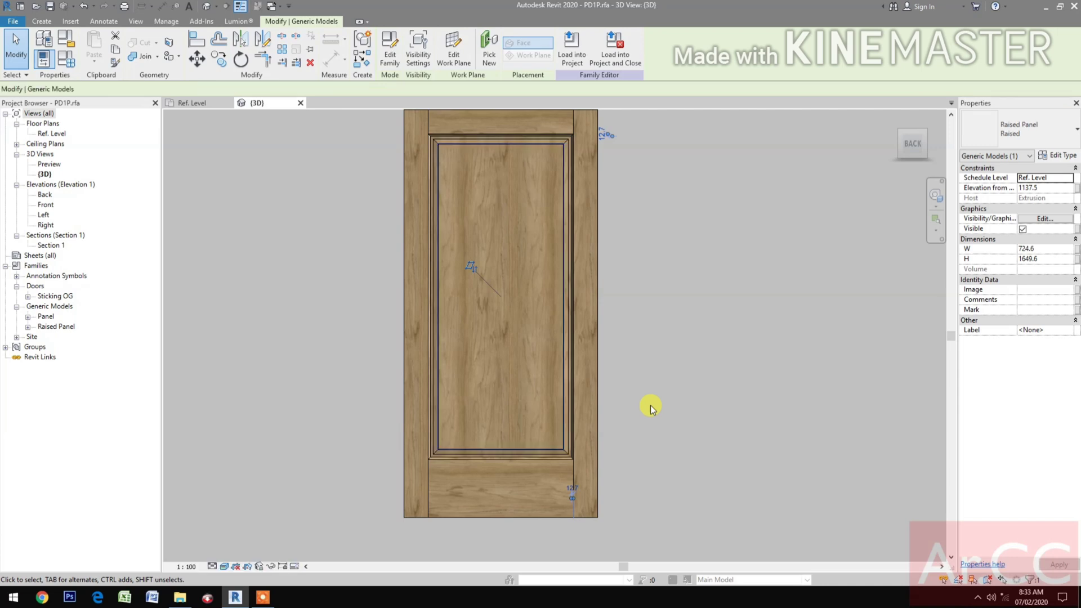
{"action": "left_click", "coordinate": [652, 405]}
Step: Orbit through several isometric angles, ending on a straight FRONT view of the door
{"action": "middle_click_drag", "start_coordinate": [671, 434], "coordinate": [659, 492]}
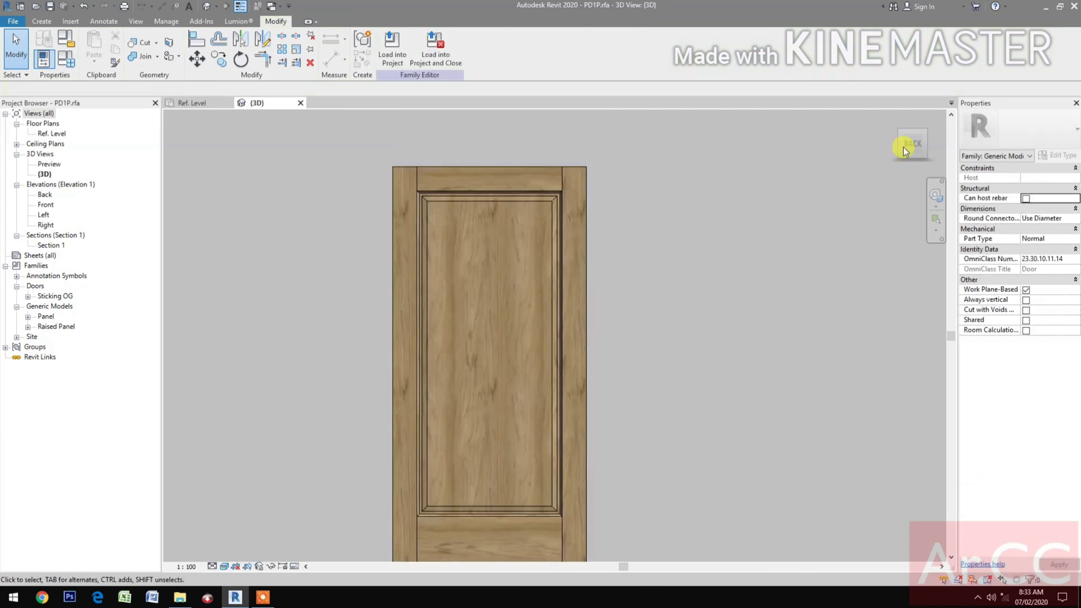
{"action": "left_click", "coordinate": [925, 129]}
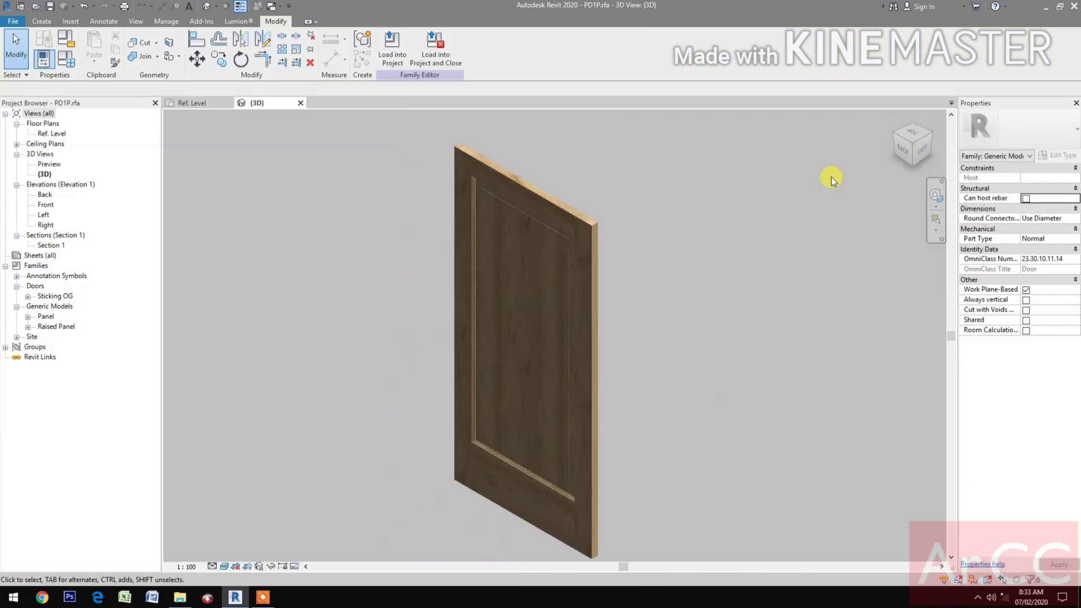
{"action": "left_click", "coordinate": [894, 133]}
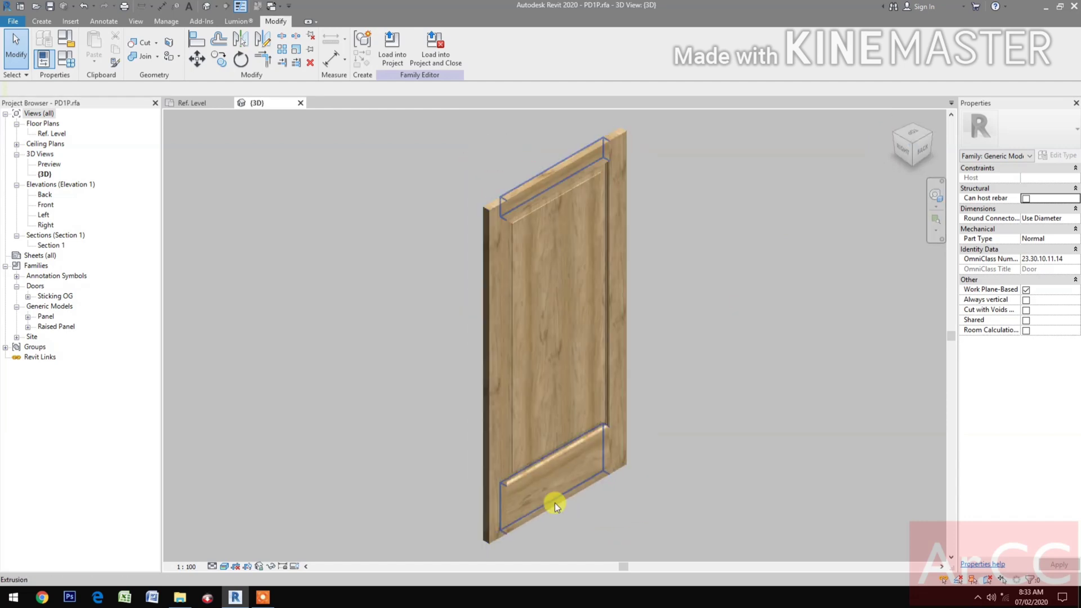
{"action": "scroll", "coordinate": [654, 480], "scroll_direction": "up", "scroll_amount": 5}
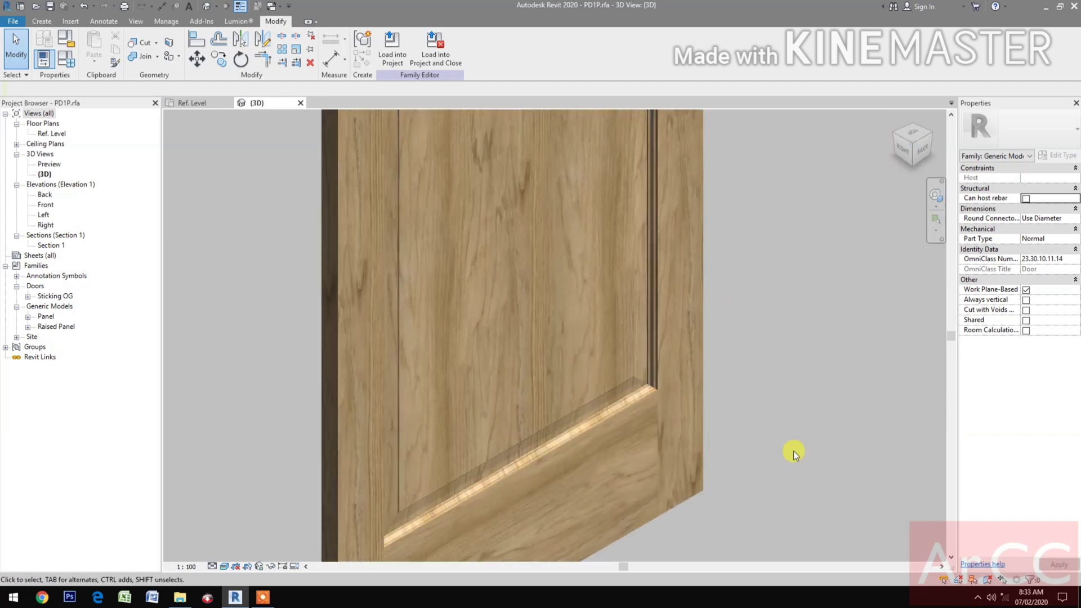
{"action": "scroll", "coordinate": [793, 451], "scroll_direction": "up", "scroll_amount": 1}
{"action": "scroll", "coordinate": [792, 451], "scroll_direction": "down", "scroll_amount": 4}
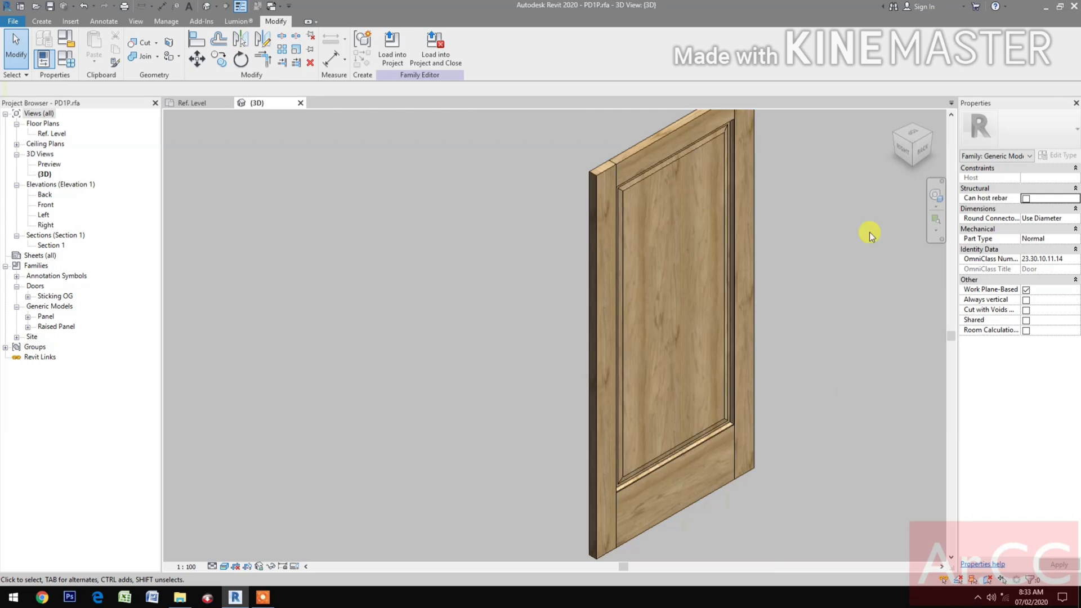
{"action": "left_click", "coordinate": [896, 132]}
{"action": "left_click", "coordinate": [892, 133]}
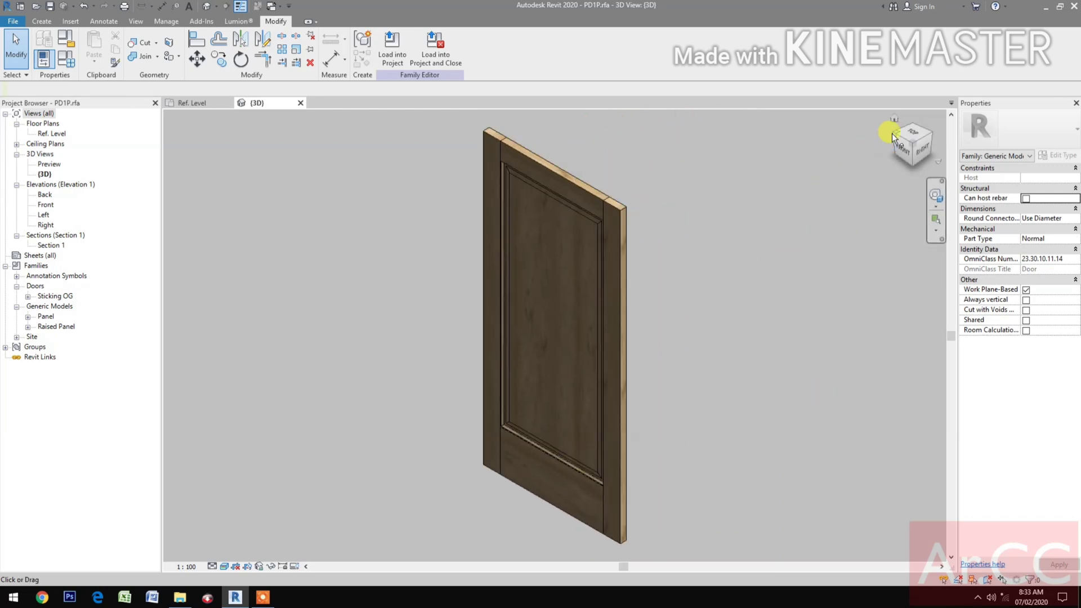
{"action": "scroll", "coordinate": [530, 512], "scroll_direction": "up", "scroll_amount": 5}
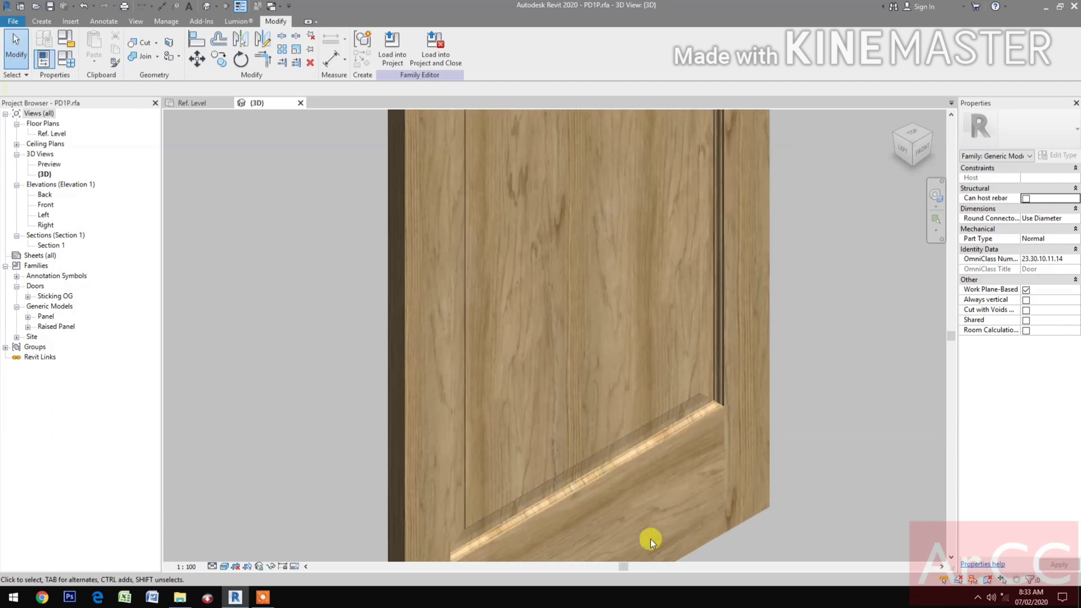
{"action": "left_click", "coordinate": [925, 151]}
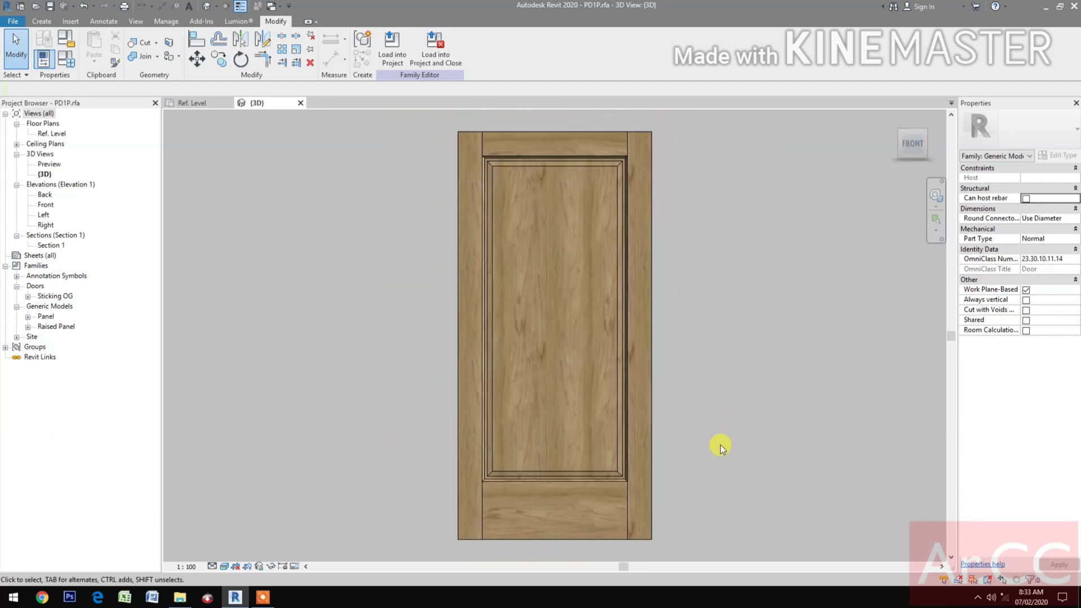
{"action": "left_click", "coordinate": [46, 135]}
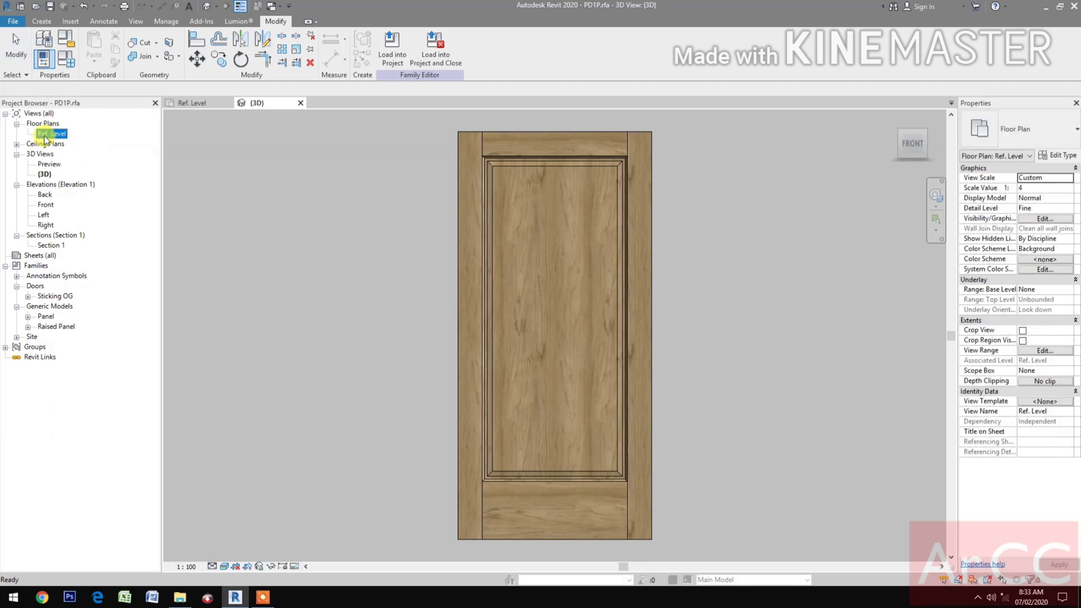
Step: In the Ref. Level plan, draw a vertical reference plane near the panel's left edge
{"action": "double_click", "coordinate": [48, 134]}
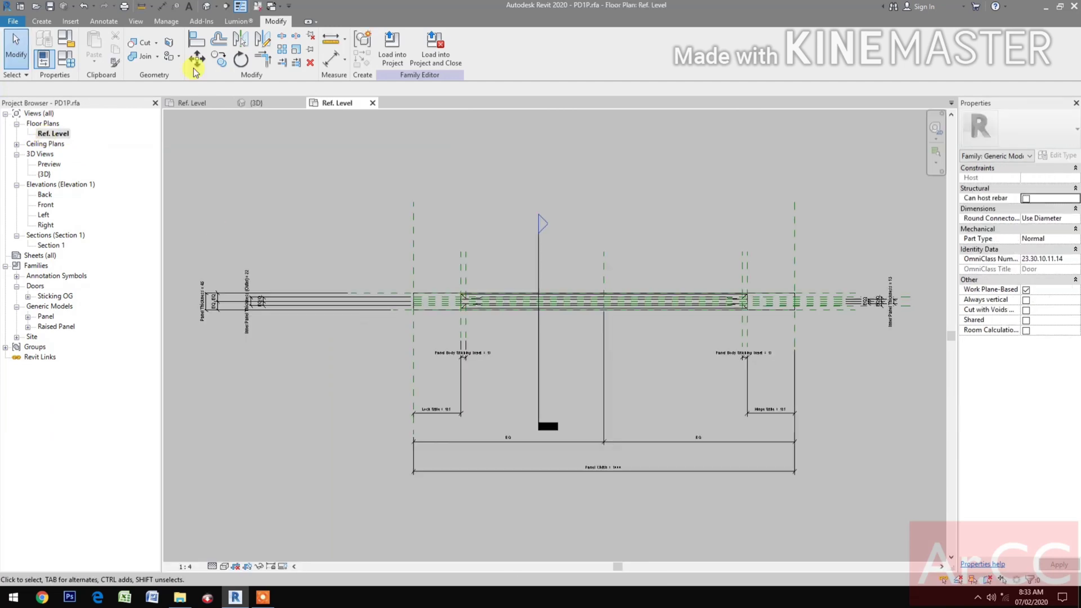
{"action": "left_click", "coordinate": [40, 22]}
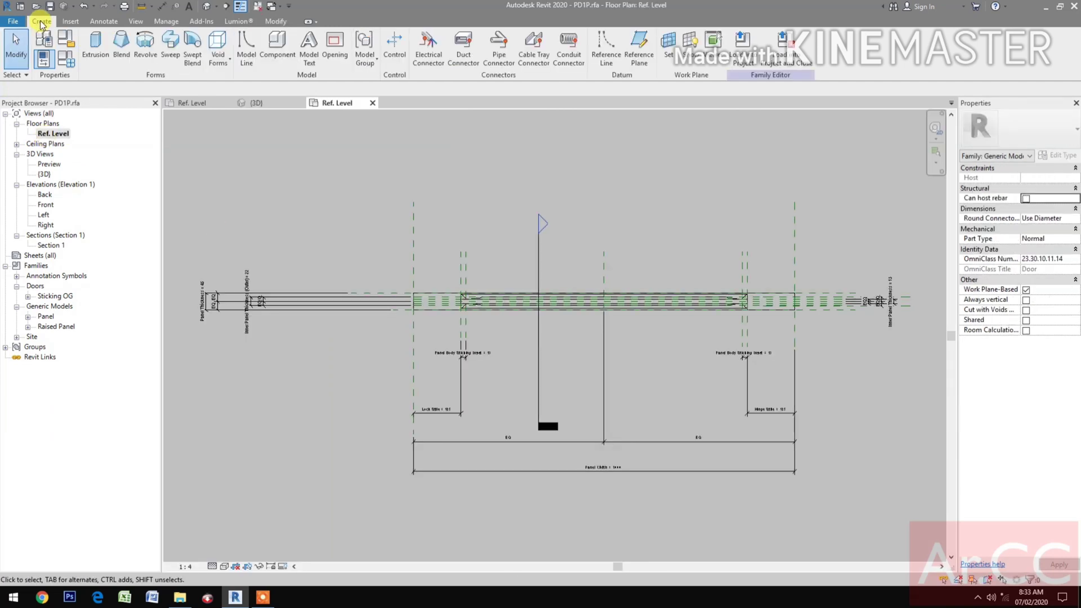
{"action": "left_click", "coordinate": [635, 54]}
{"action": "left_click", "coordinate": [434, 261]}
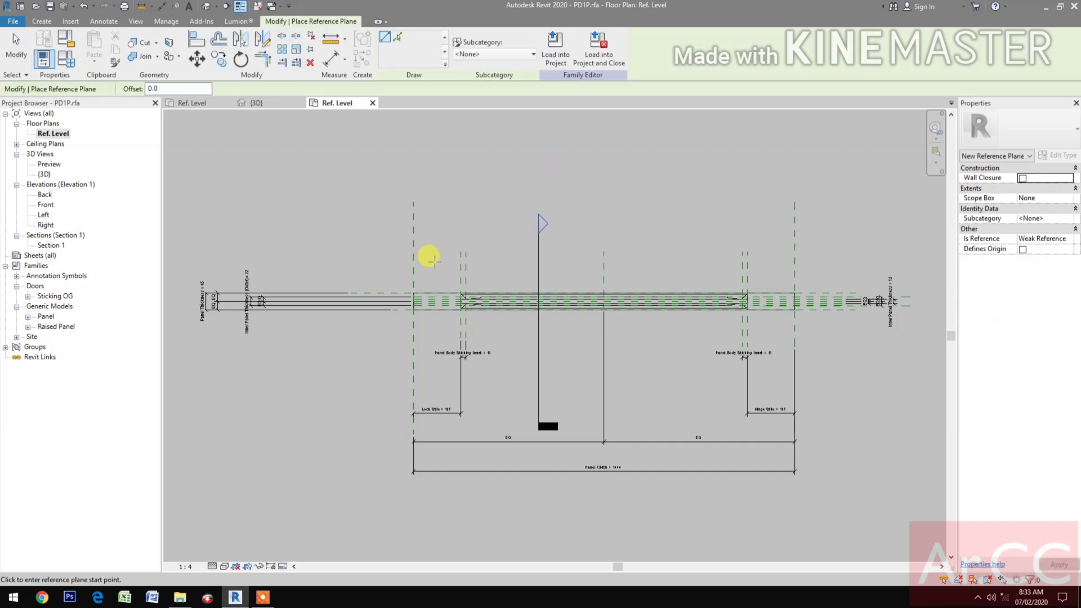
{"action": "left_click", "coordinate": [433, 337]}
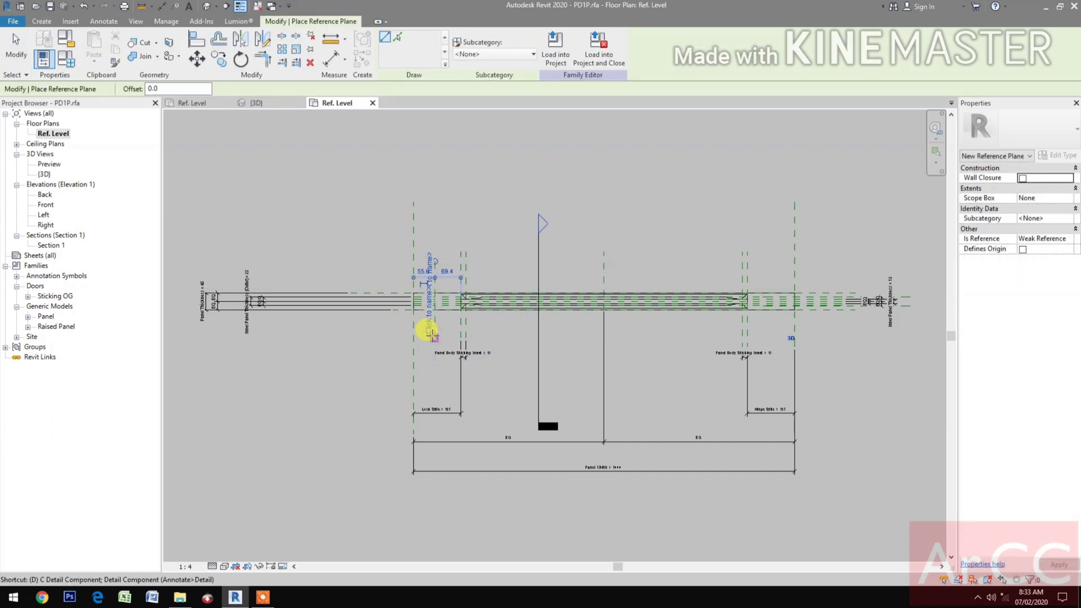
Step: Add a 56 dimension between the reference planes above the panel
{"action": "key", "text": "d"}
{"action": "key", "text": "i"}
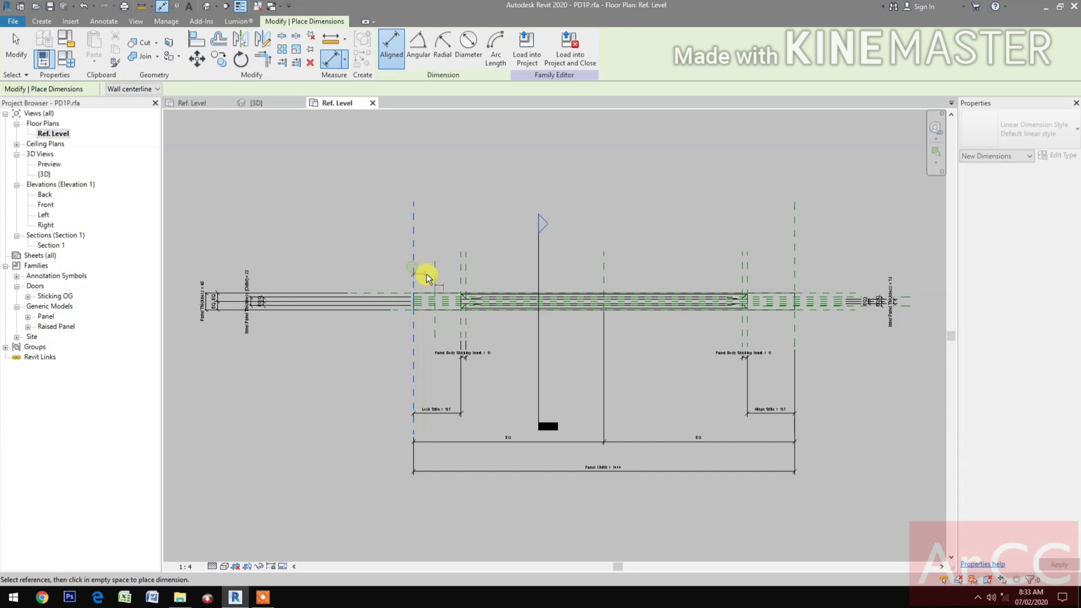
{"action": "left_click", "coordinate": [431, 271]}
{"action": "scroll", "coordinate": [431, 244], "scroll_direction": "up", "scroll_amount": 4}
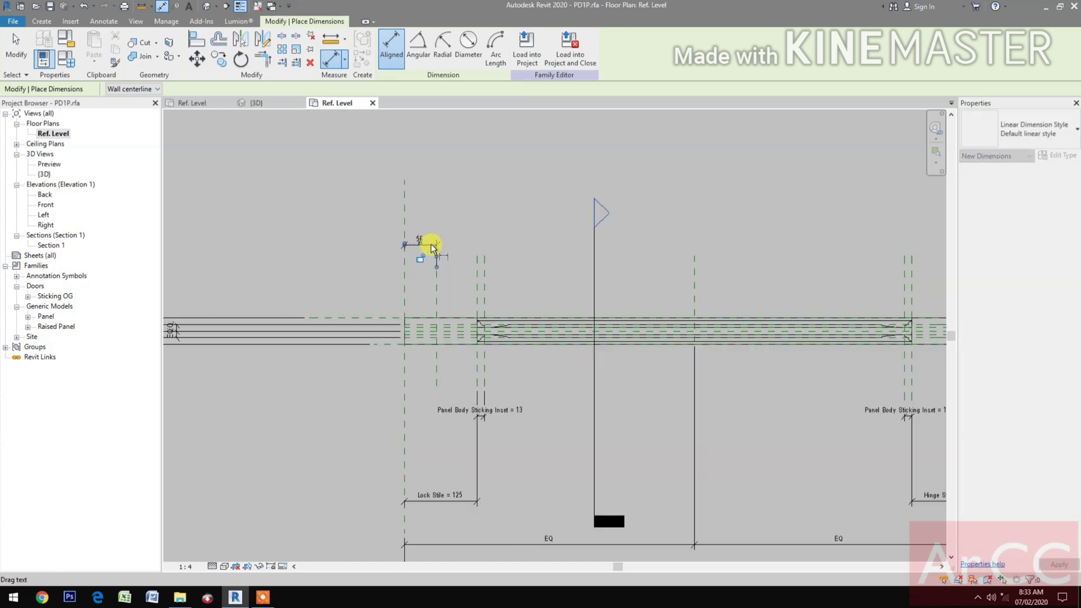
{"action": "left_click", "coordinate": [433, 244]}
{"action": "key", "text": "Escape"}
{"action": "key", "text": "Escape"}
Step: Label the 56 dimension with a new type parameter named LOckset Offset
{"action": "left_click", "coordinate": [442, 243]}
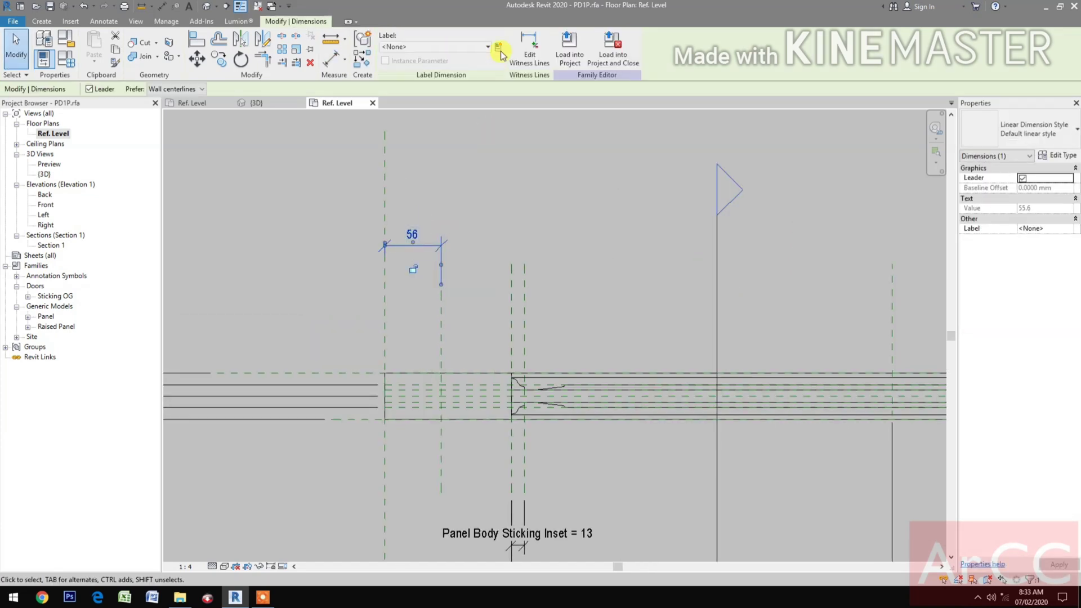
{"action": "left_click", "coordinate": [499, 50]}
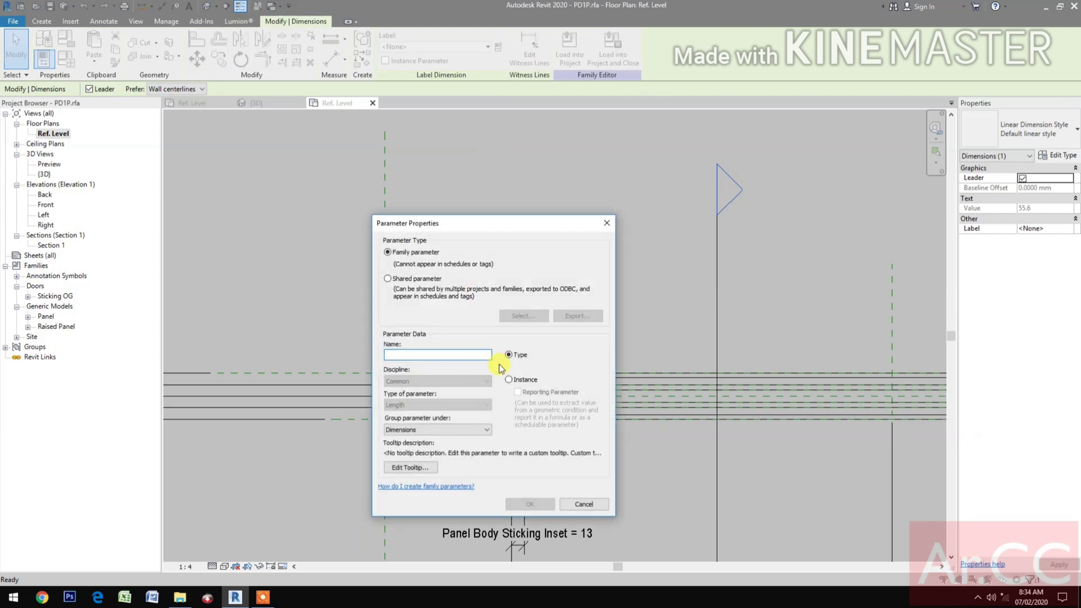
{"action": "type", "text": "LOckset Offset"}
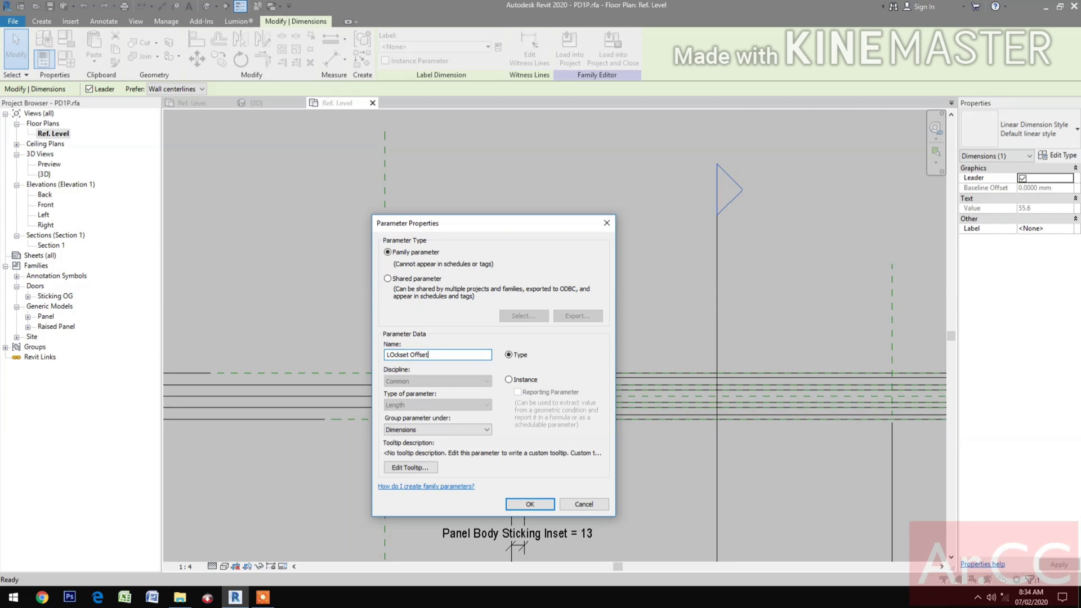
{"action": "left_click", "coordinate": [530, 504]}
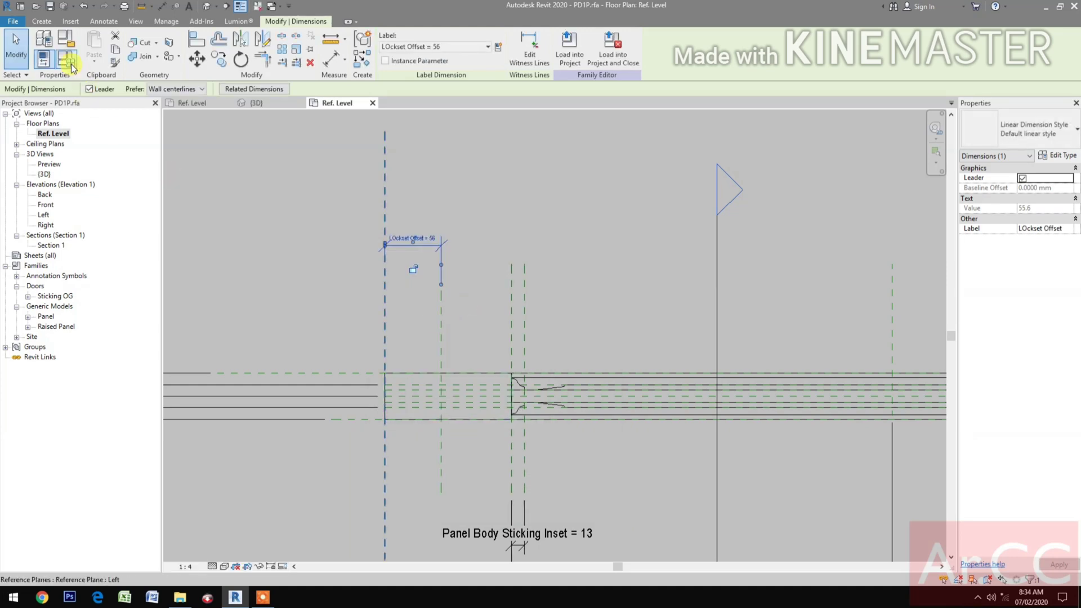
{"action": "left_click", "coordinate": [67, 60]}
Step: Change the LOckset Offset value from 55.6 to 70 in Family Types
{"action": "left_click", "coordinate": [232, 264]}
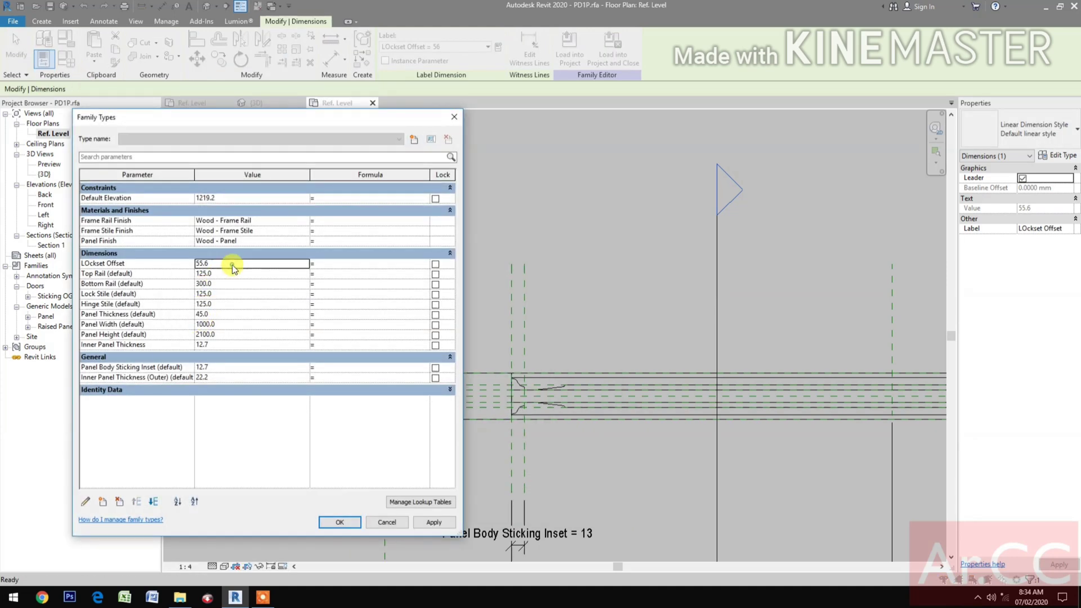
{"action": "double_click", "coordinate": [233, 265]}
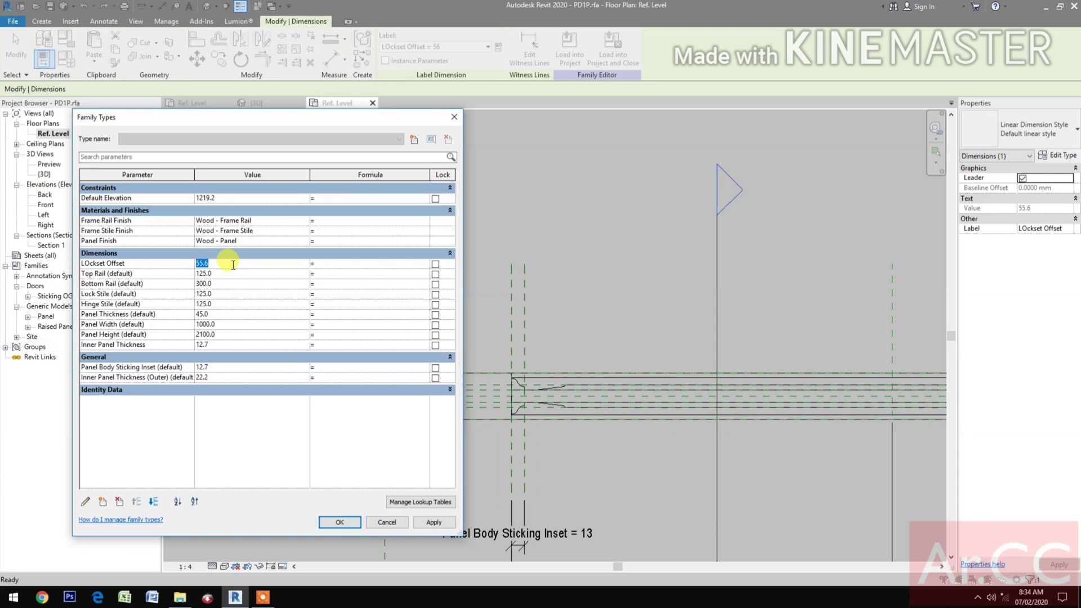
{"action": "type", "text": "70"}
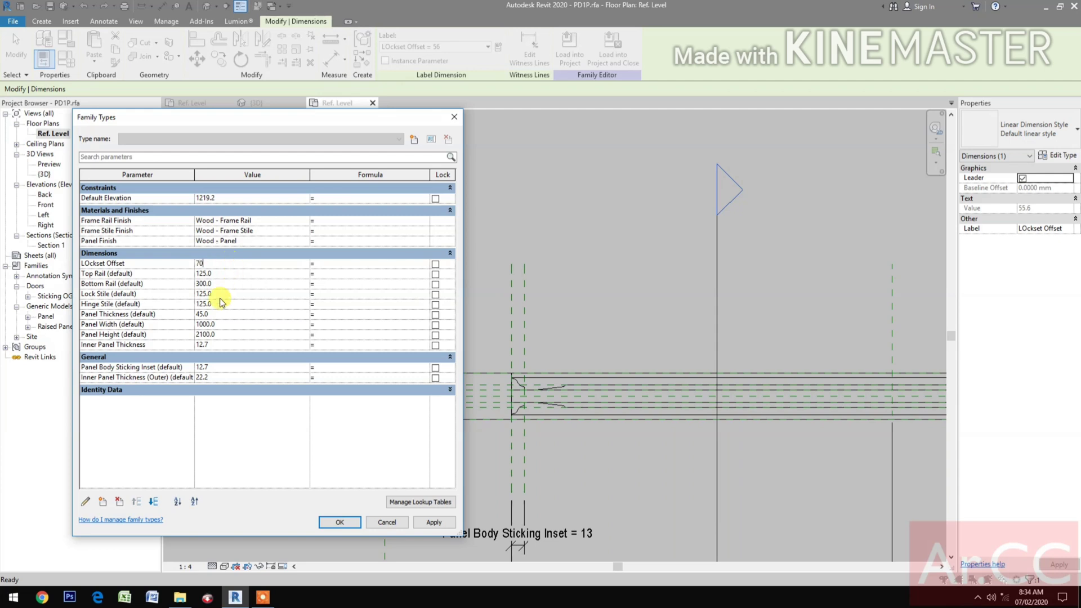
{"action": "left_click", "coordinate": [135, 265]}
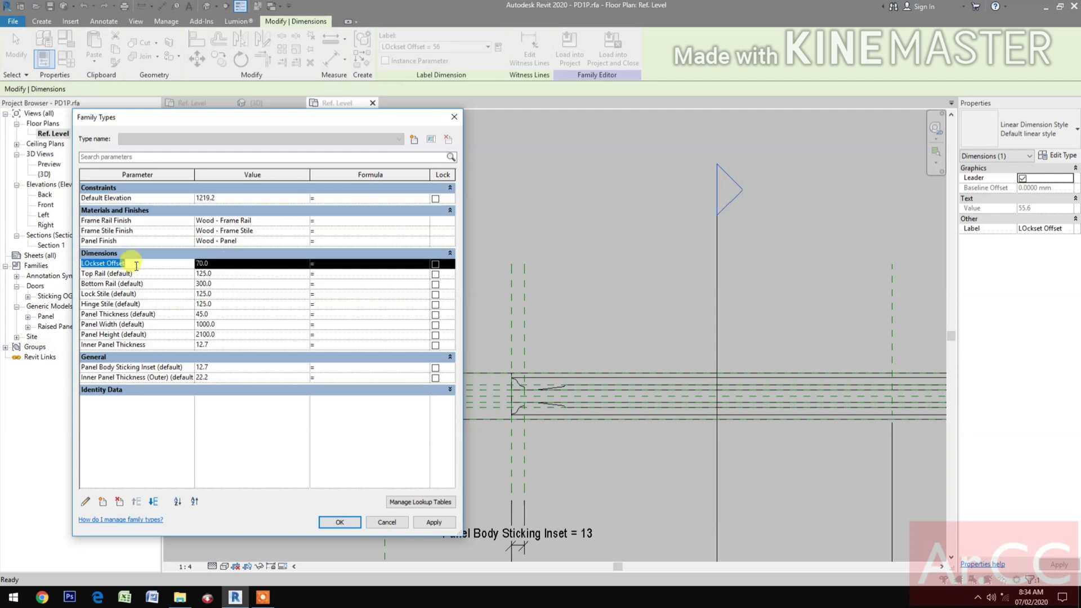
Step: Rename the parameter to Lockset Offset and apply the Family Types changes
{"action": "left_click", "coordinate": [86, 502]}
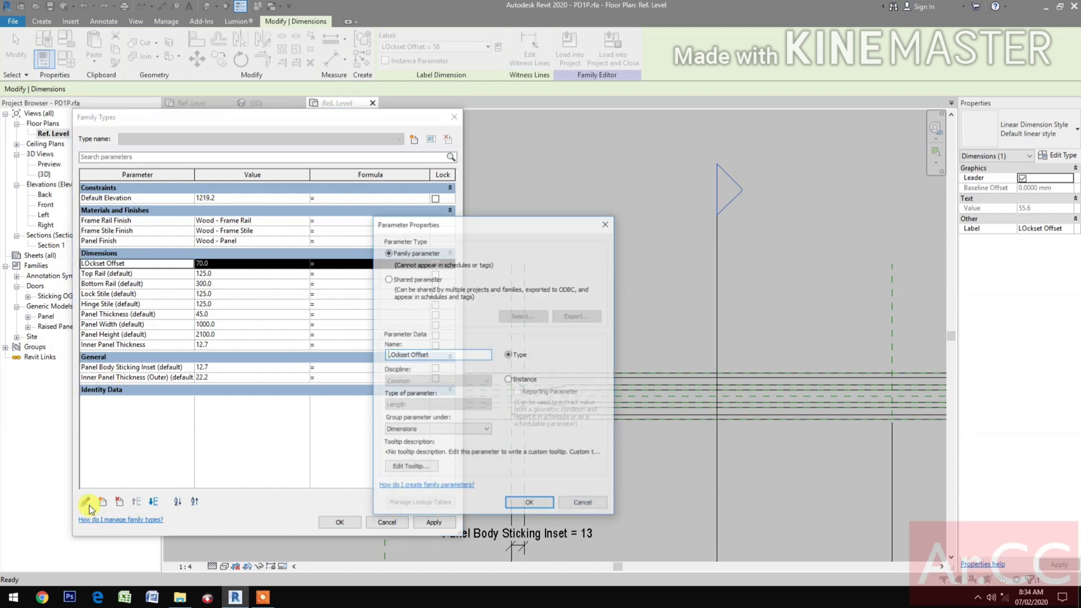
{"action": "left_click", "coordinate": [394, 355]}
{"action": "type", "text": "o"}
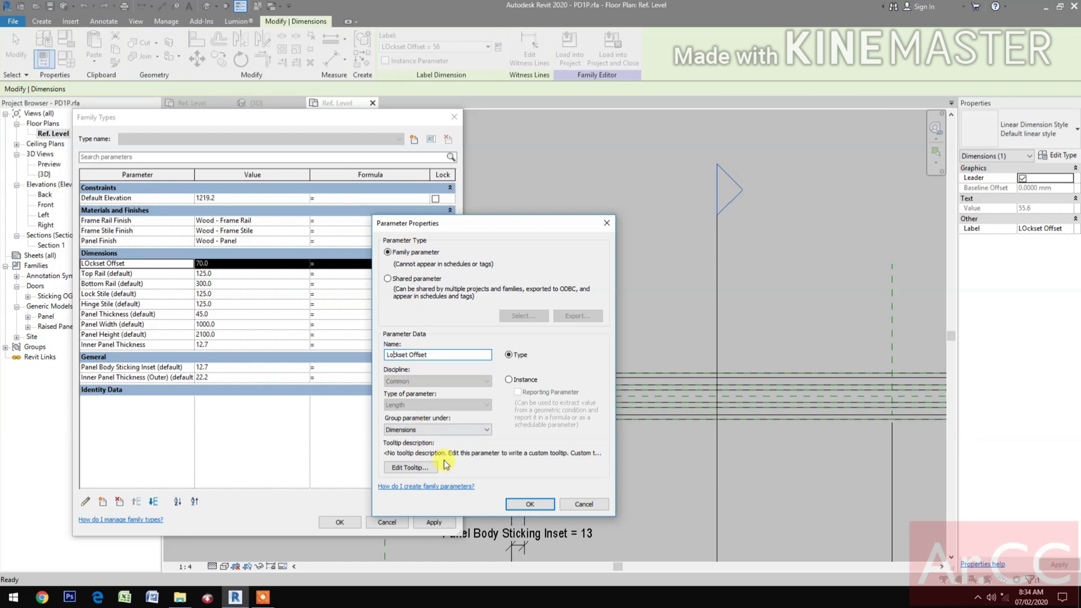
{"action": "left_click", "coordinate": [535, 507]}
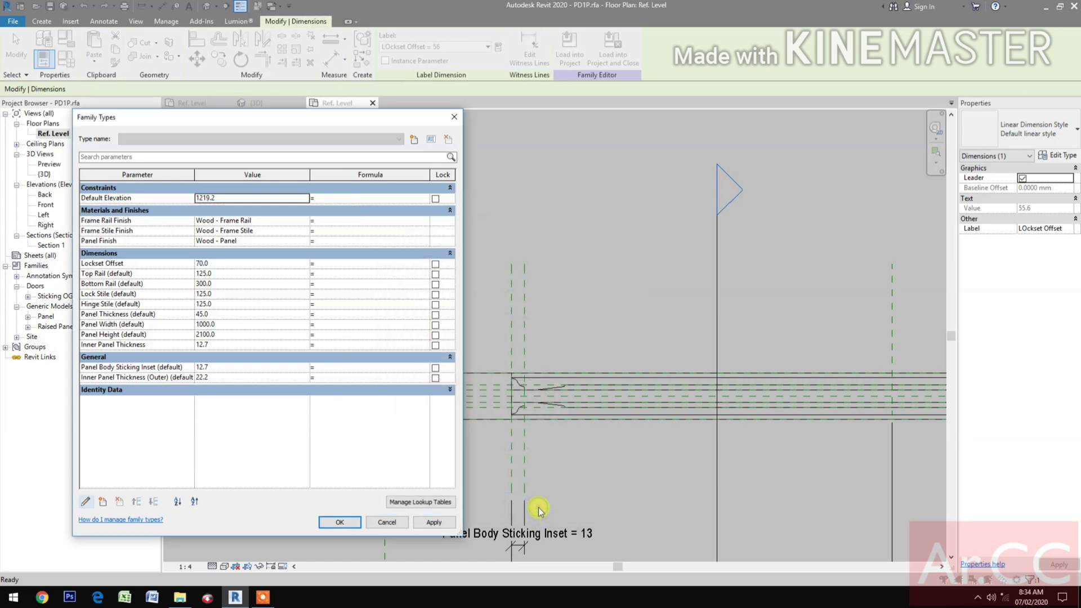
{"action": "left_click", "coordinate": [338, 522]}
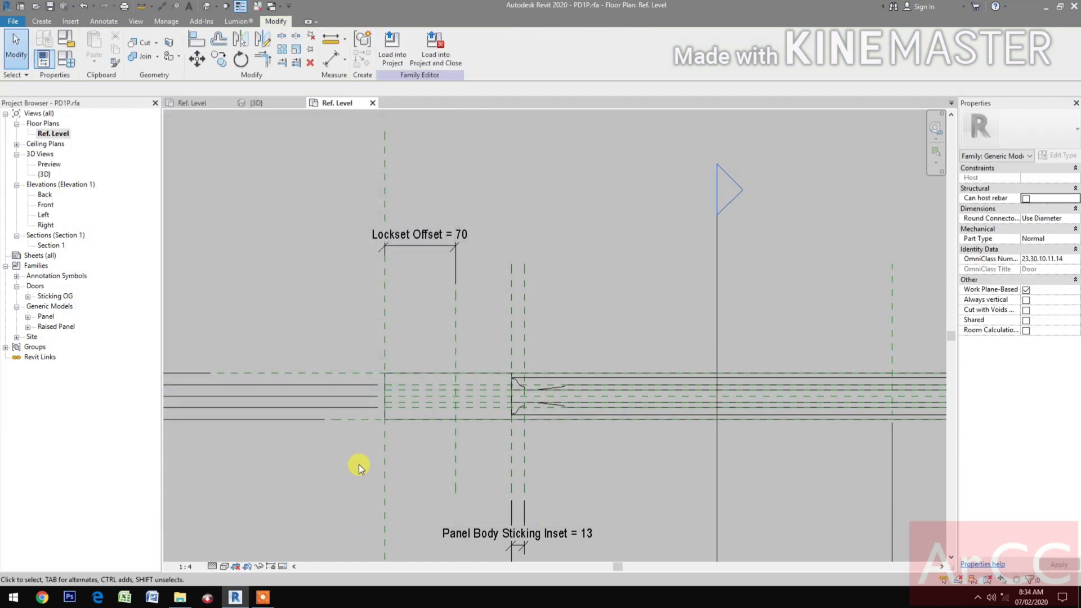
{"action": "left_click", "coordinate": [181, 598]}
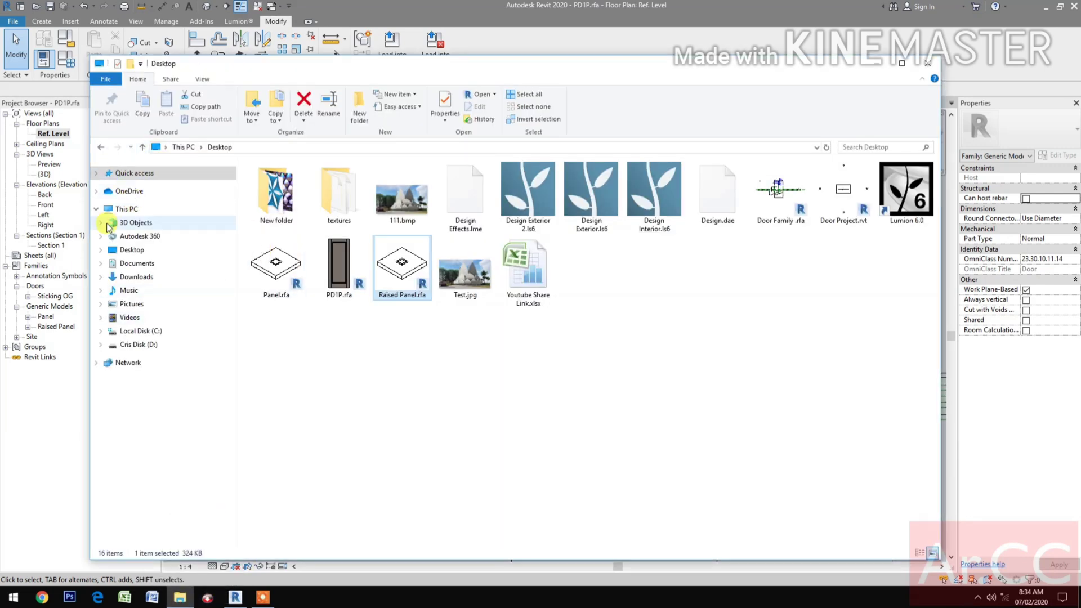
Step: Browse work files > Doors > Door Components in Explorer and open C_Door Handle.rfa
{"action": "left_click", "coordinate": [97, 174]}
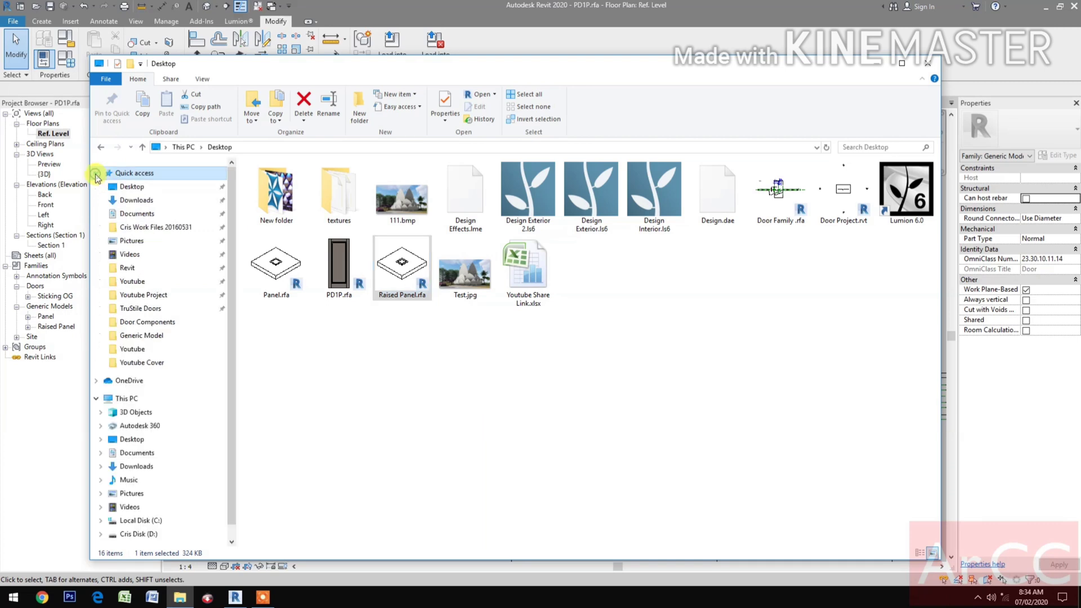
{"action": "left_click", "coordinate": [124, 228]}
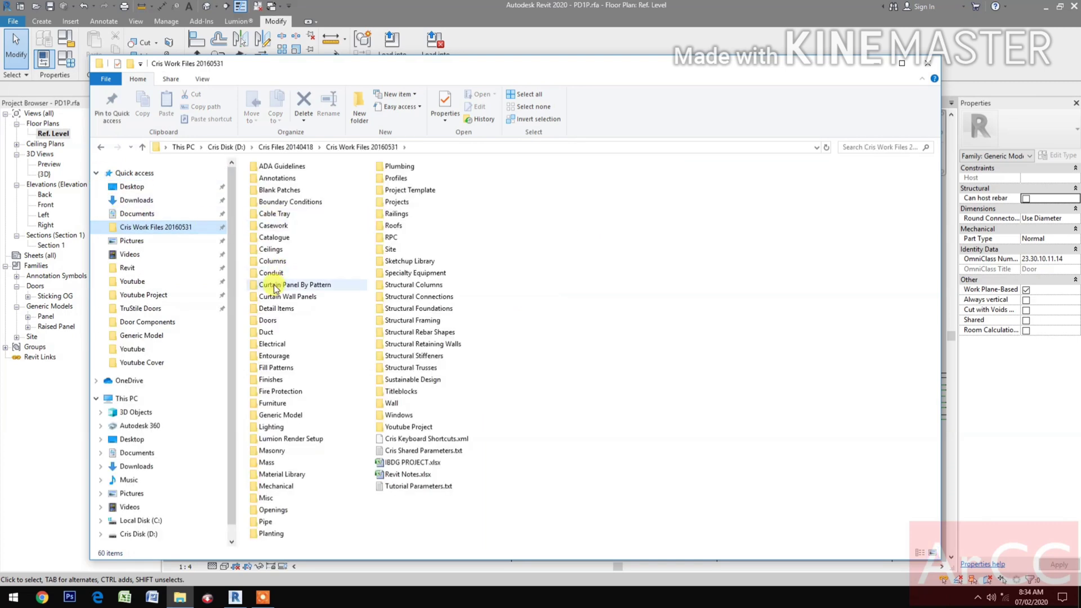
{"action": "left_click", "coordinate": [276, 320]}
{"action": "double_click", "coordinate": [276, 319]}
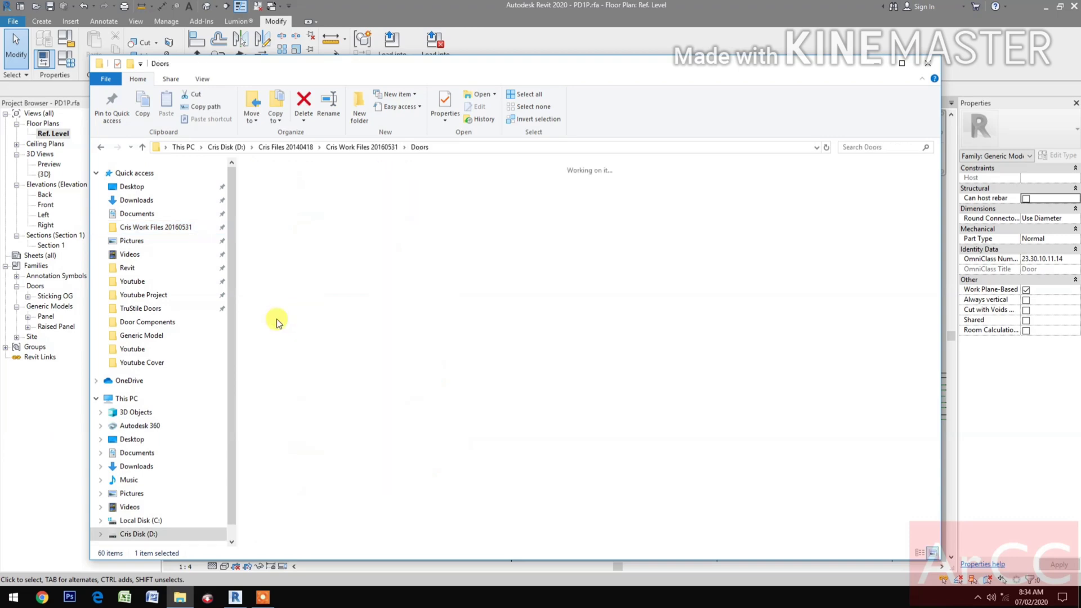
{"action": "double_click", "coordinate": [473, 206]}
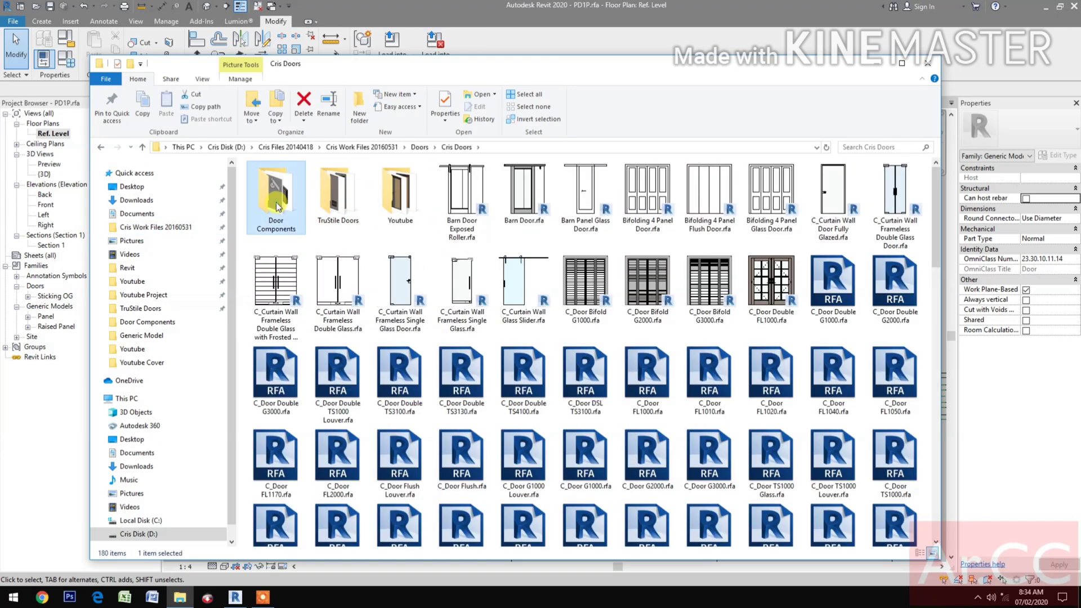
{"action": "double_click", "coordinate": [275, 200]}
{"action": "left_click", "coordinate": [286, 193]}
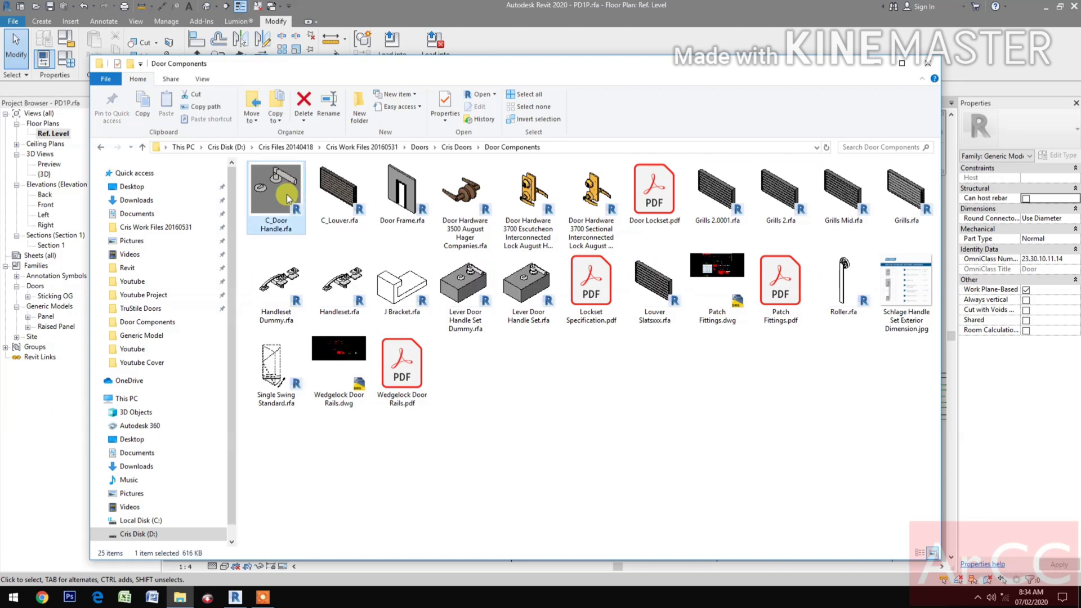
{"action": "double_click", "coordinate": [286, 194]}
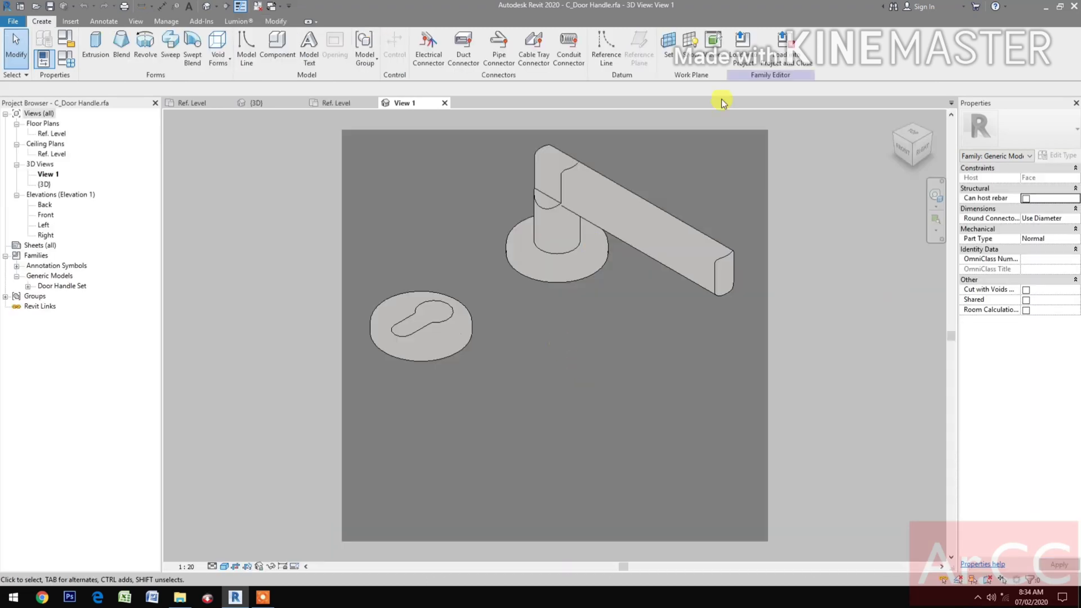
Step: Load C_Door Handle into PD1P.rfa and place one doorknob on the lockset offset plane
{"action": "left_click", "coordinate": [785, 51]}
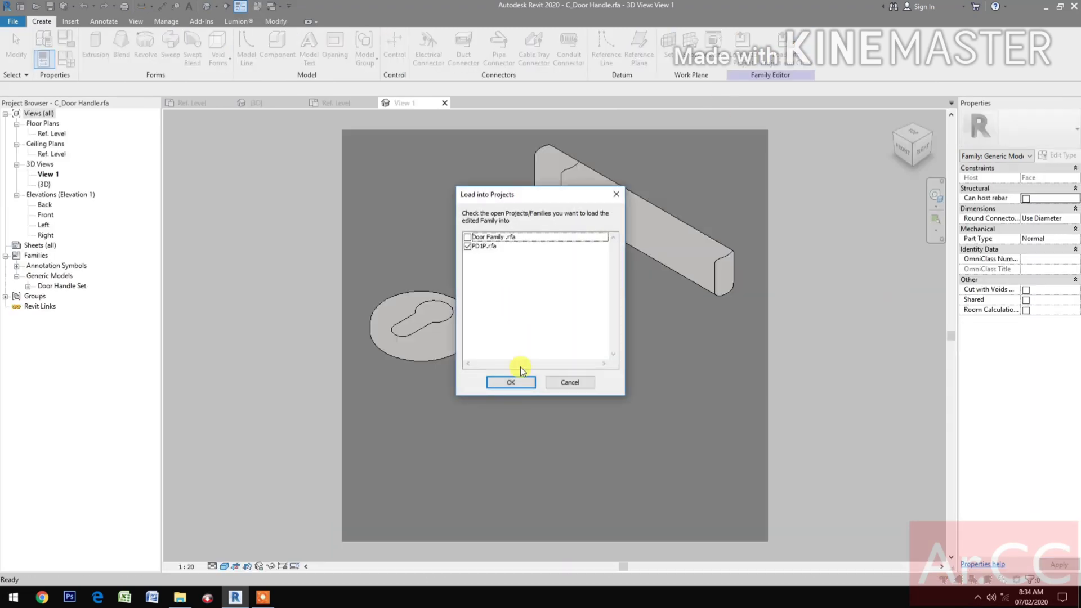
{"action": "left_click", "coordinate": [511, 383]}
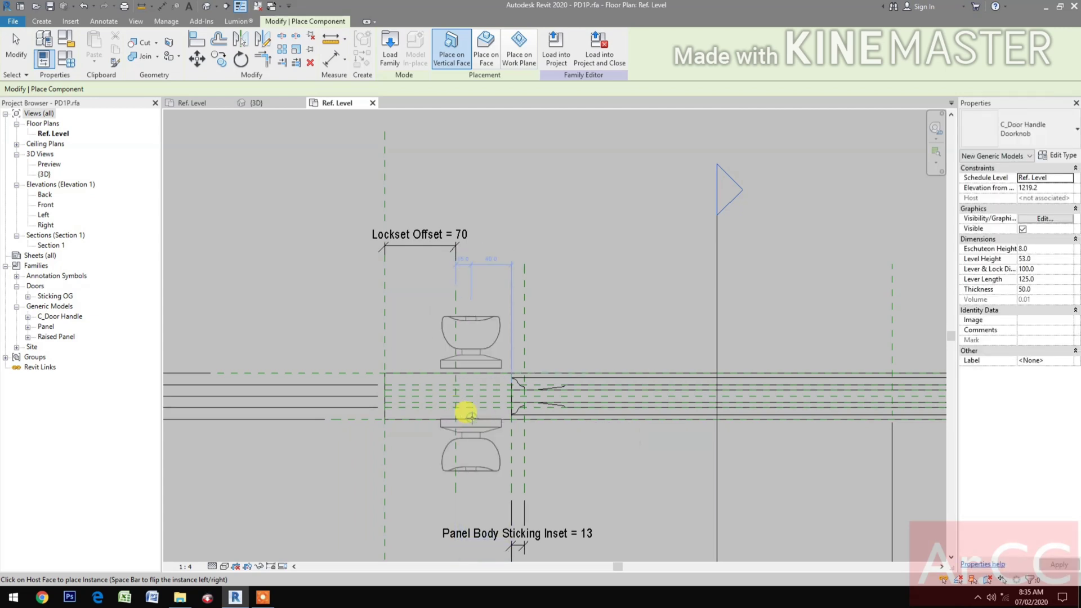
{"action": "left_click", "coordinate": [467, 414]}
{"action": "key", "text": "Escape"}
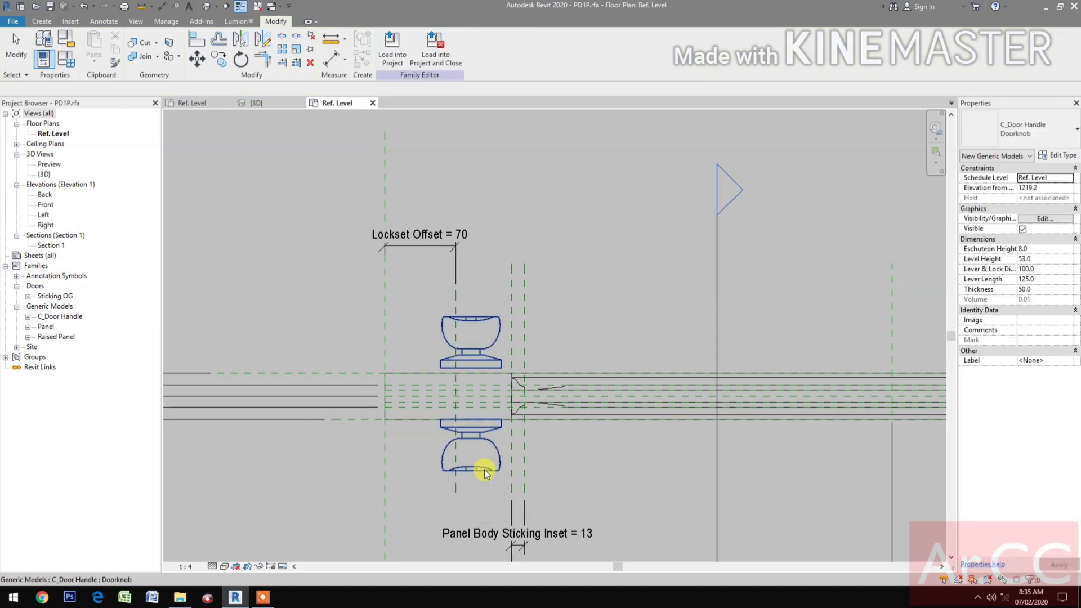
Step: Make the placed handle Lever Handle with Dead Bolt and link its Thickness to Panel Thickness
{"action": "left_click", "coordinate": [475, 458]}
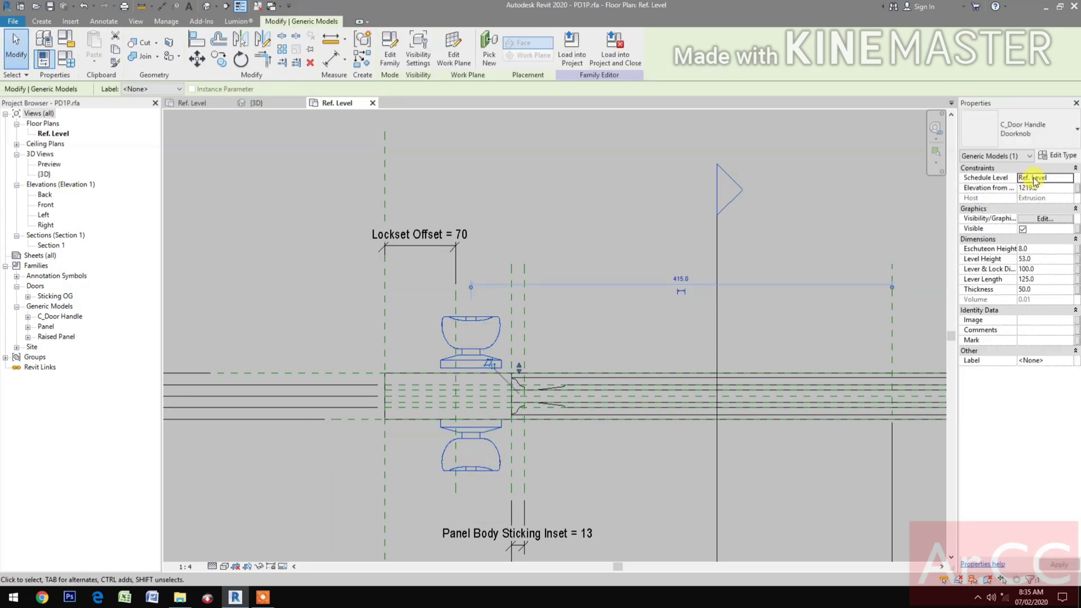
{"action": "left_click", "coordinate": [1044, 134]}
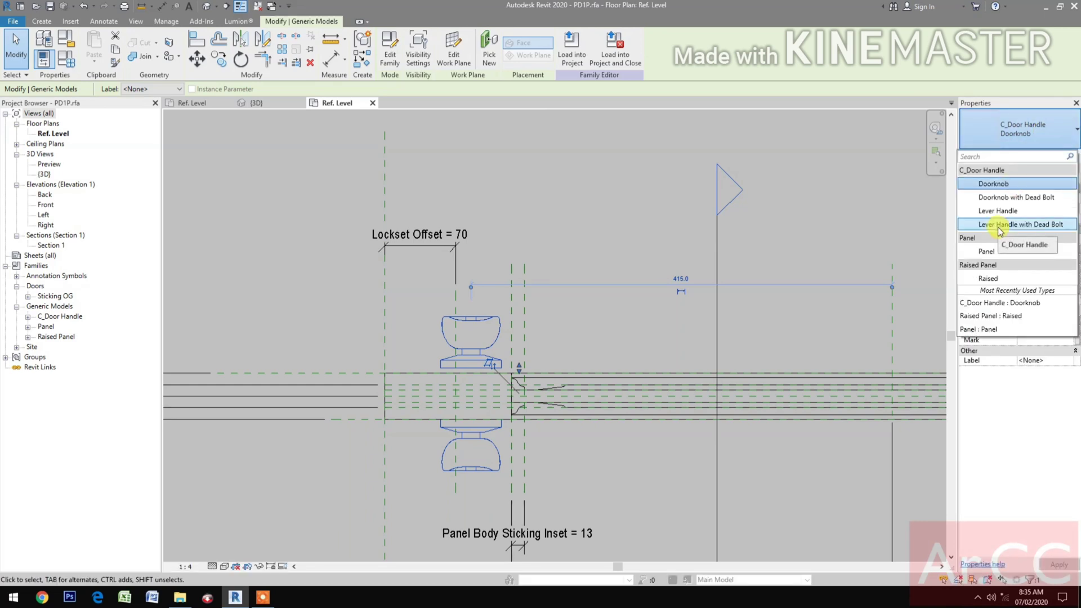
{"action": "left_click", "coordinate": [999, 225]}
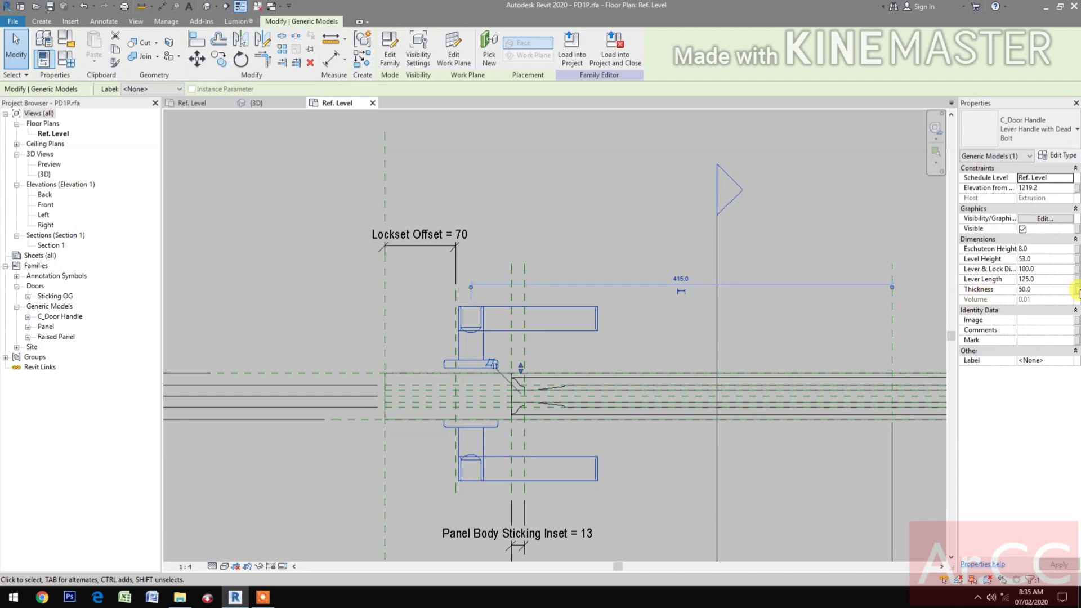
{"action": "left_click", "coordinate": [1076, 291]}
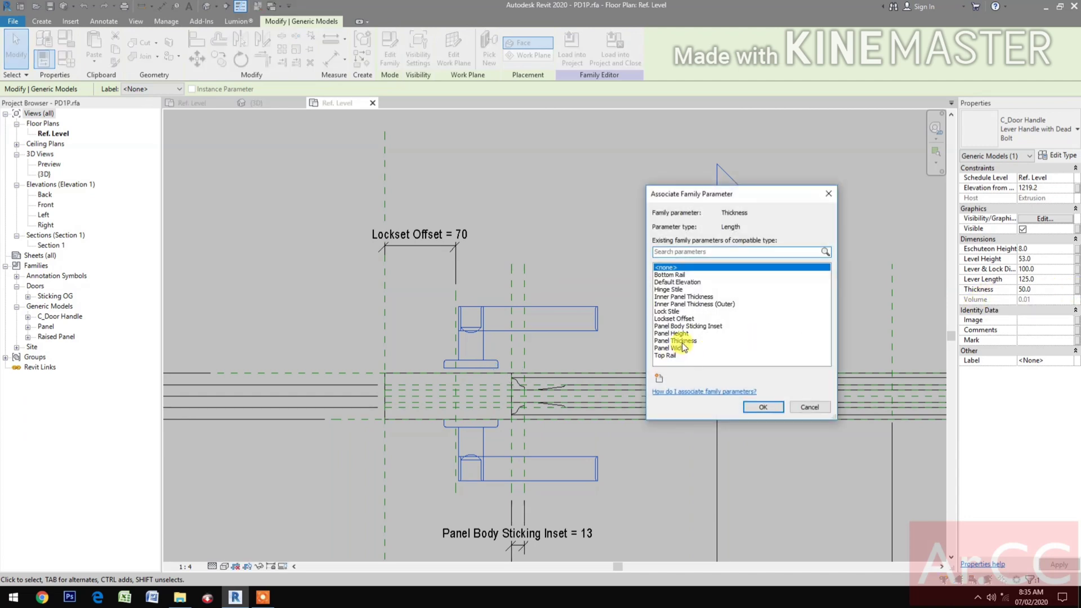
{"action": "left_click", "coordinate": [682, 341]}
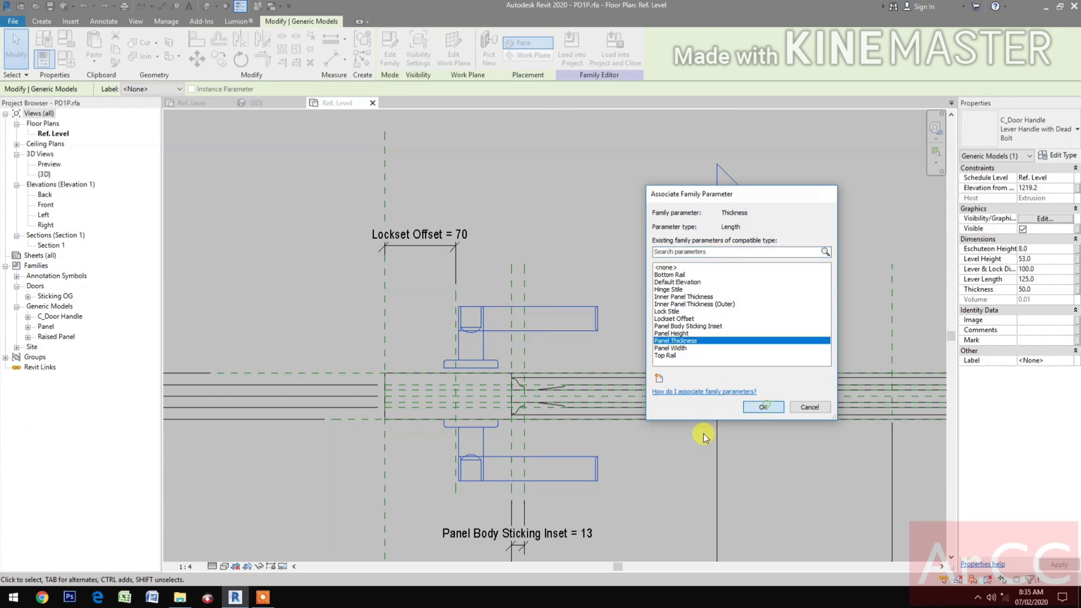
Step: Associate the handle type's Finish with a new Lockset Finish family parameter
{"action": "left_click", "coordinate": [1071, 159]}
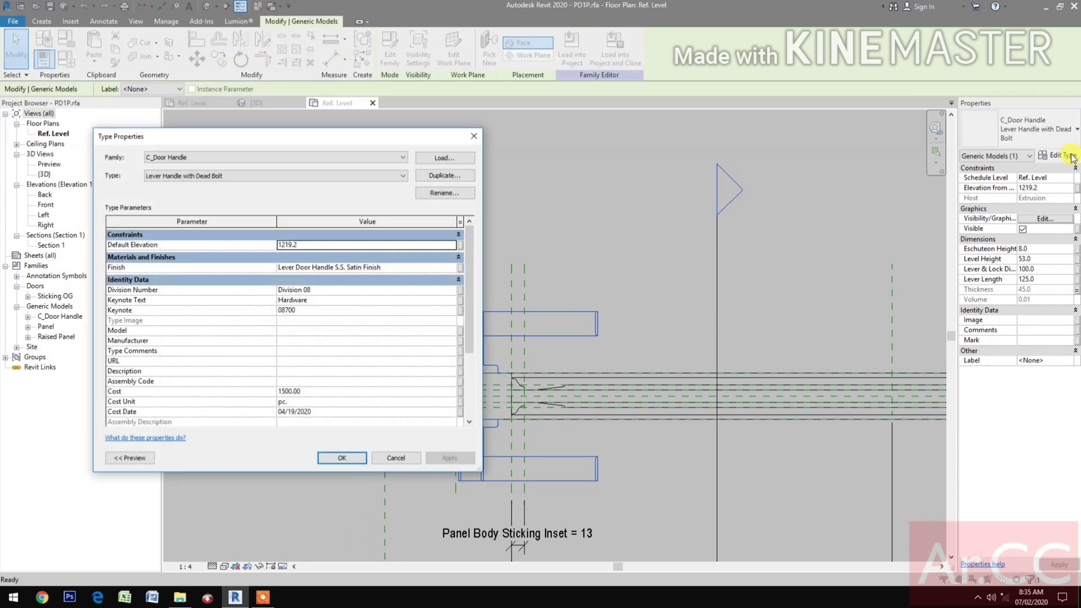
{"action": "left_click", "coordinate": [460, 267]}
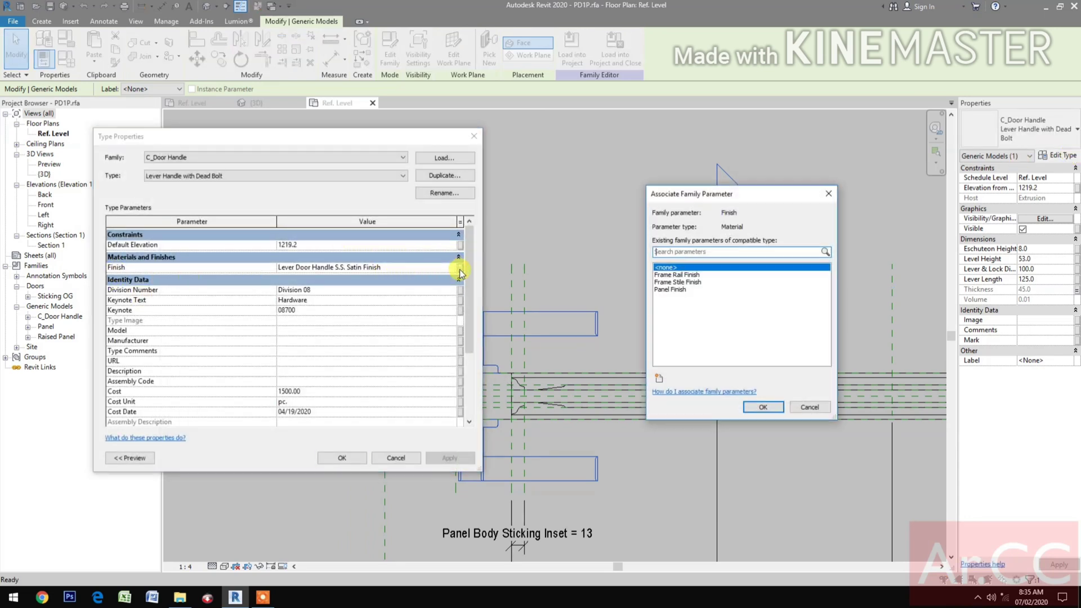
{"action": "left_click", "coordinate": [661, 379]}
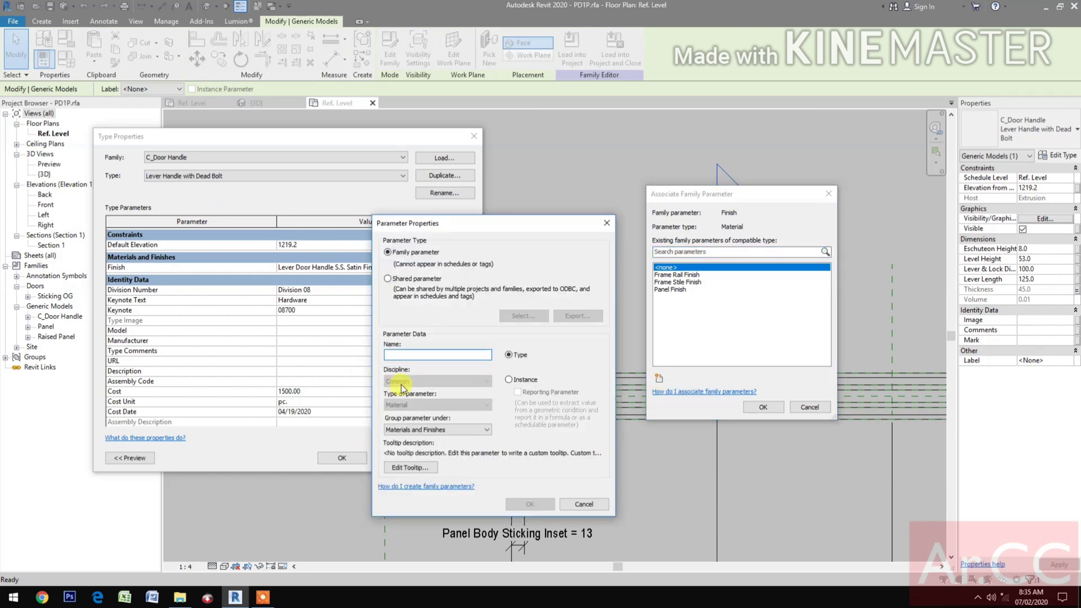
{"action": "type", "text": "Lockset Finish"}
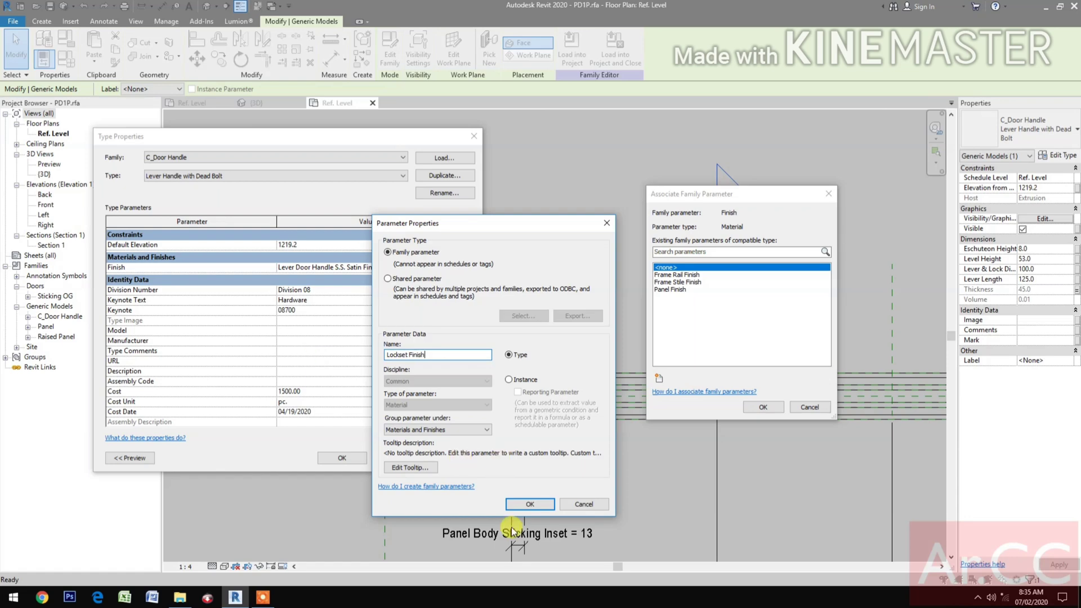
{"action": "left_click", "coordinate": [529, 504]}
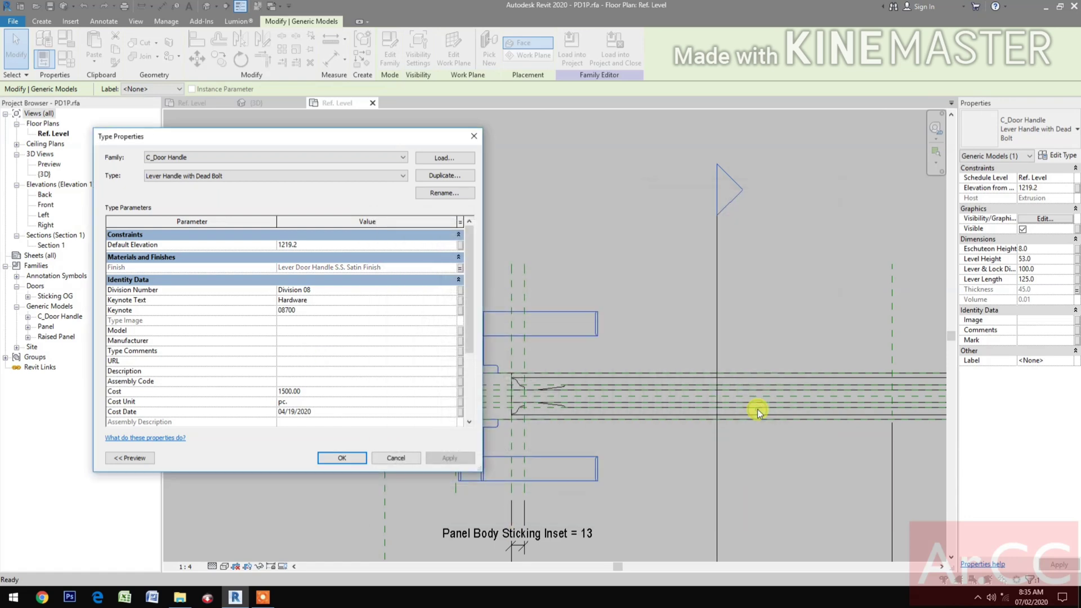
{"action": "left_click", "coordinate": [761, 407]}
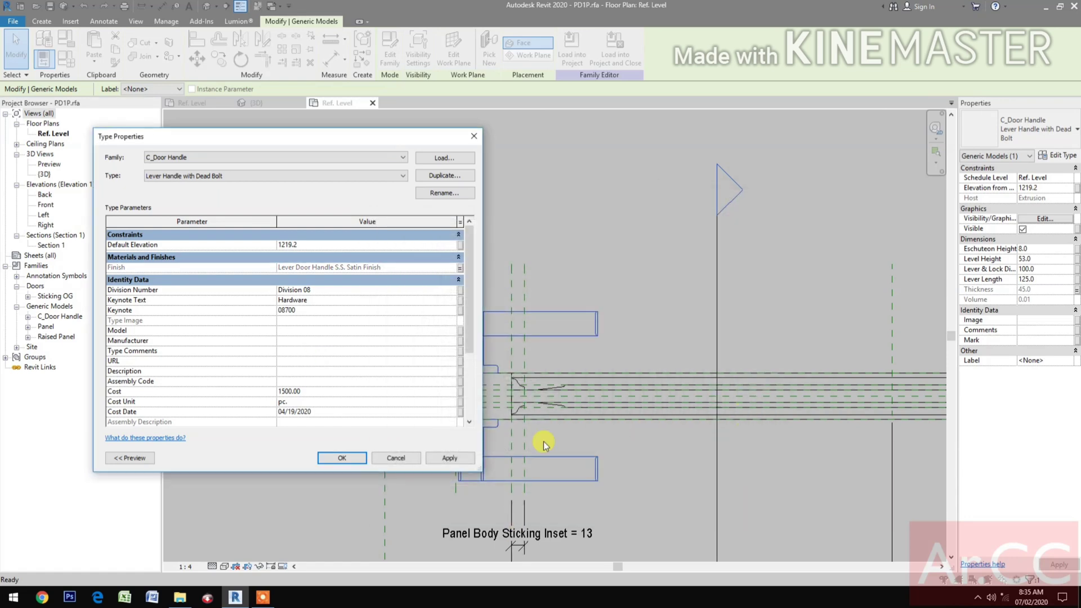
{"action": "left_click", "coordinate": [342, 458]}
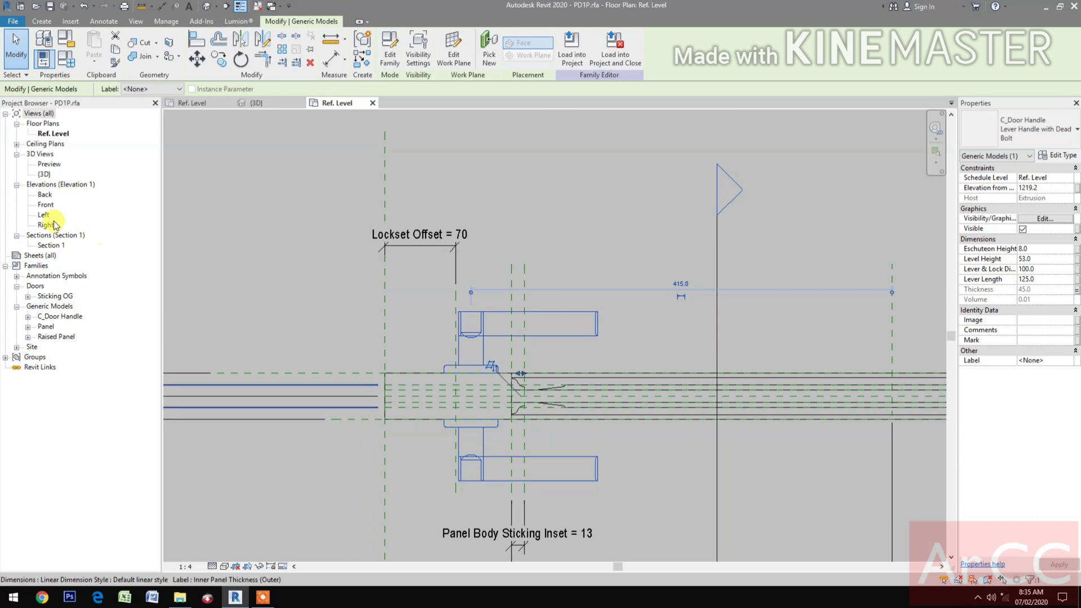
Step: Open the Front elevation view and zoom in on the door
{"action": "left_click", "coordinate": [46, 205]}
{"action": "double_click", "coordinate": [47, 206]}
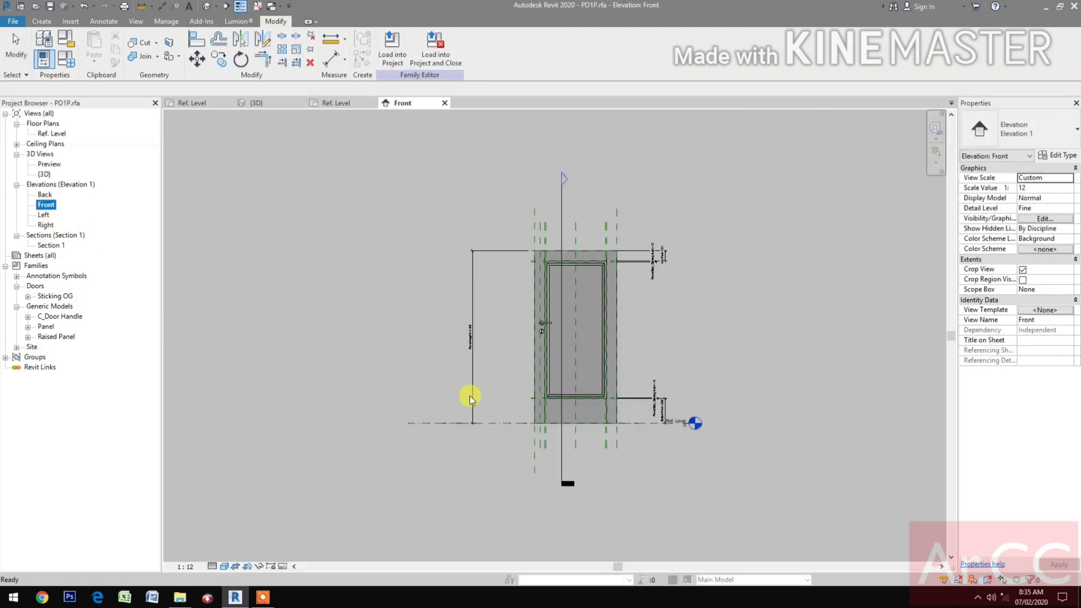
{"action": "scroll", "coordinate": [535, 356], "scroll_direction": "up", "scroll_amount": 3}
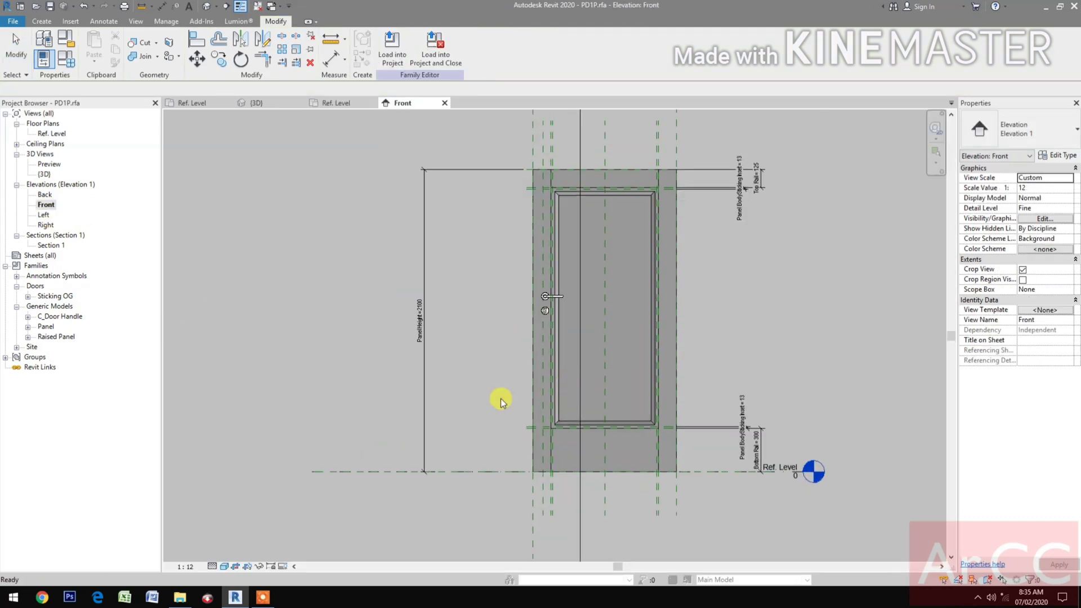
Step: Draw a horizontal reference plane across the door handle in the Front elevation
{"action": "left_click", "coordinate": [549, 296]}
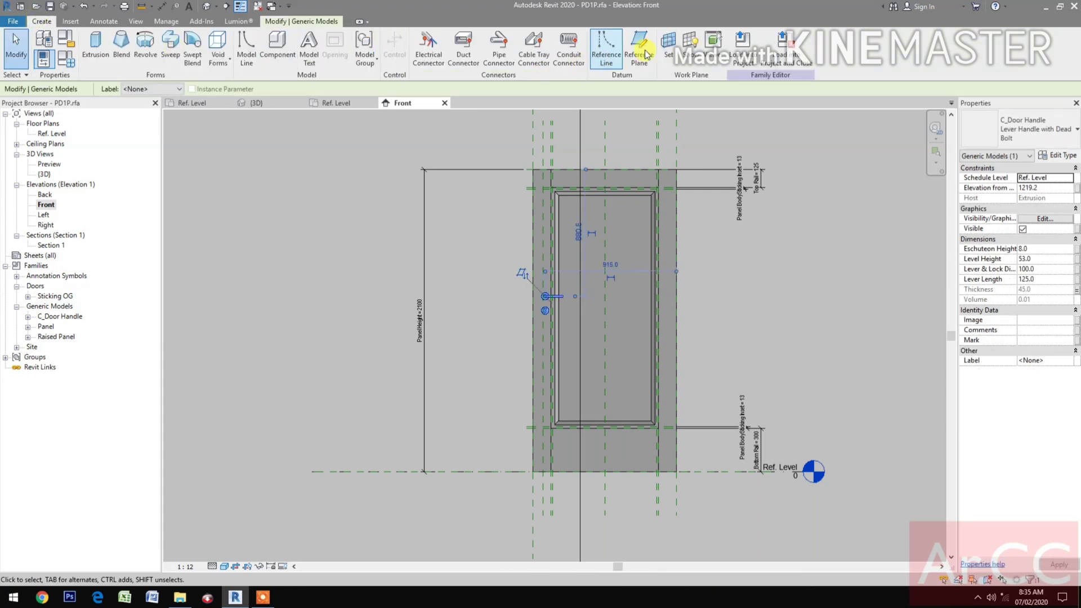
{"action": "left_click", "coordinate": [639, 51]}
{"action": "left_click", "coordinate": [476, 354]}
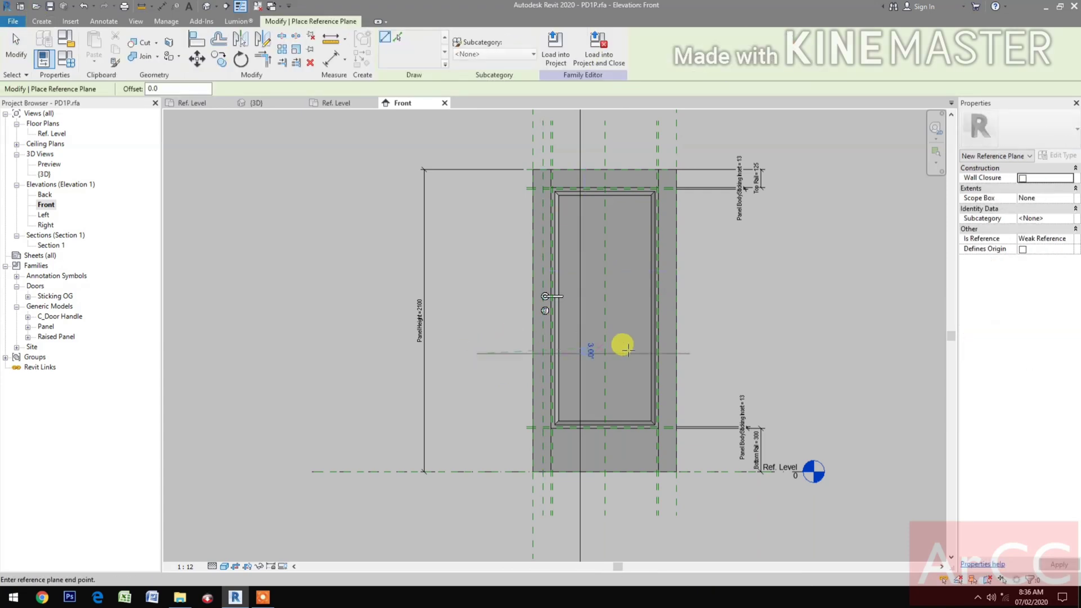
{"action": "left_click", "coordinate": [630, 353]}
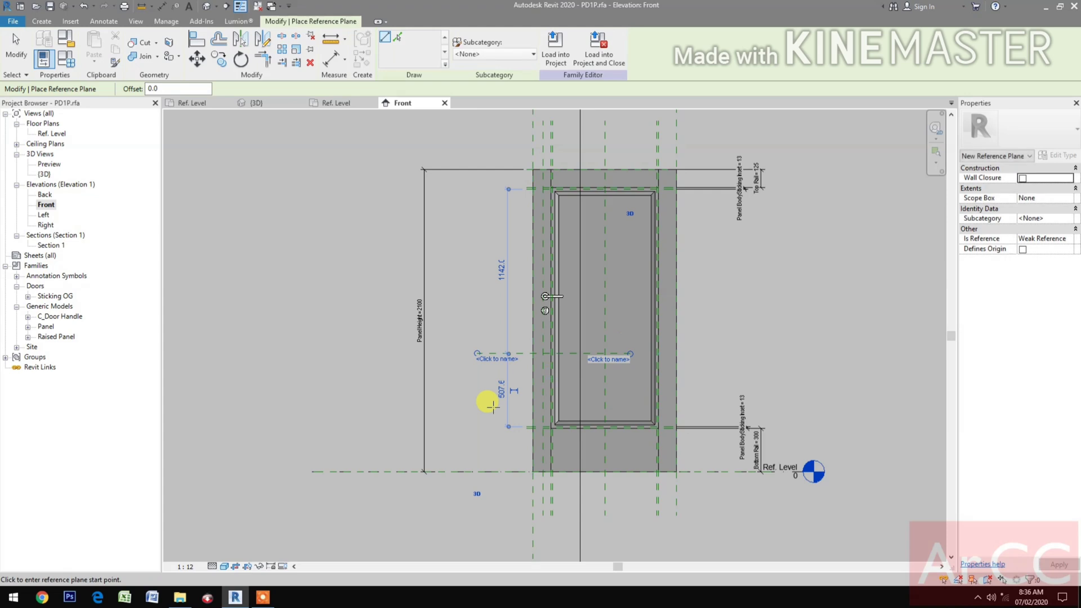
Step: Dimension from the Ref. Level line up to the new reference plane, left of the panel
{"action": "key", "text": "d"}
{"action": "key", "text": "i"}
{"action": "left_click", "coordinate": [466, 470]}
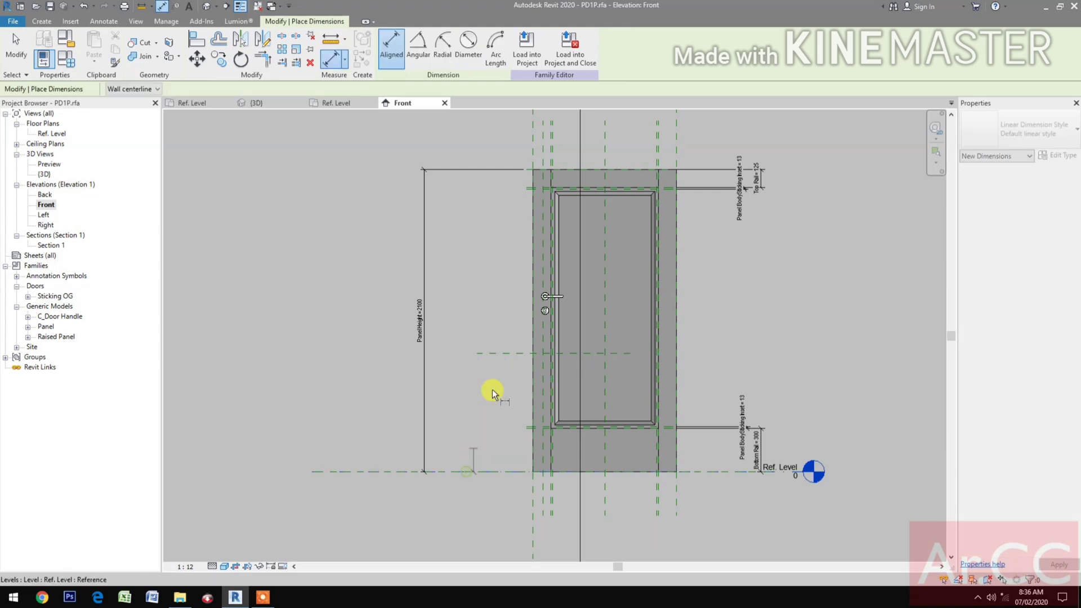
{"action": "left_click", "coordinate": [502, 355]}
{"action": "left_click", "coordinate": [443, 384]}
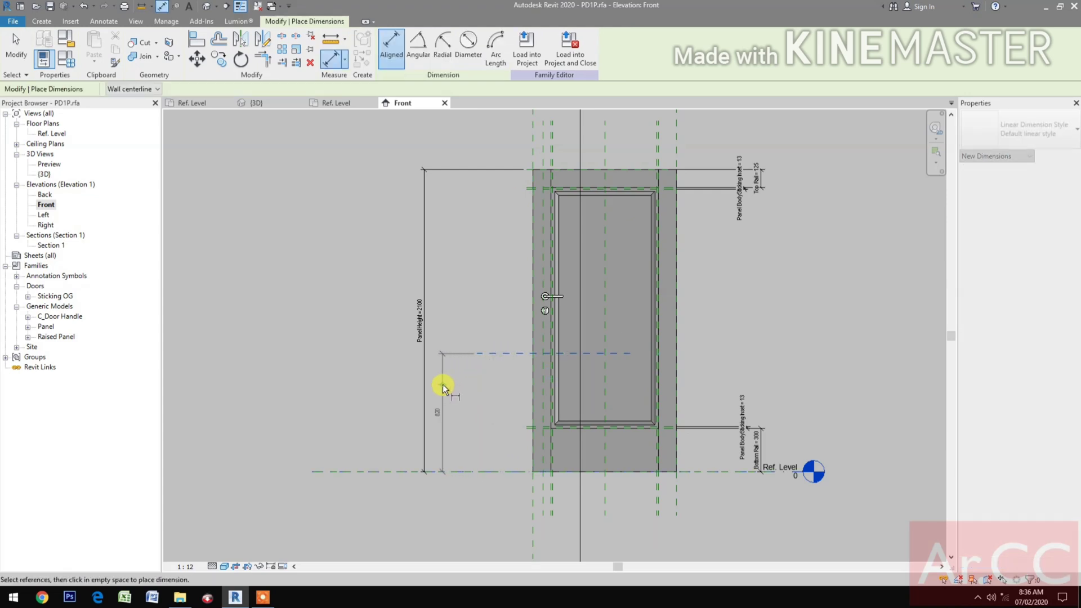
{"action": "key", "text": "Escape"}
{"action": "key", "text": "Escape"}
Step: Label the height dimension with a new Lockset Height type parameter
{"action": "left_click", "coordinate": [432, 387]}
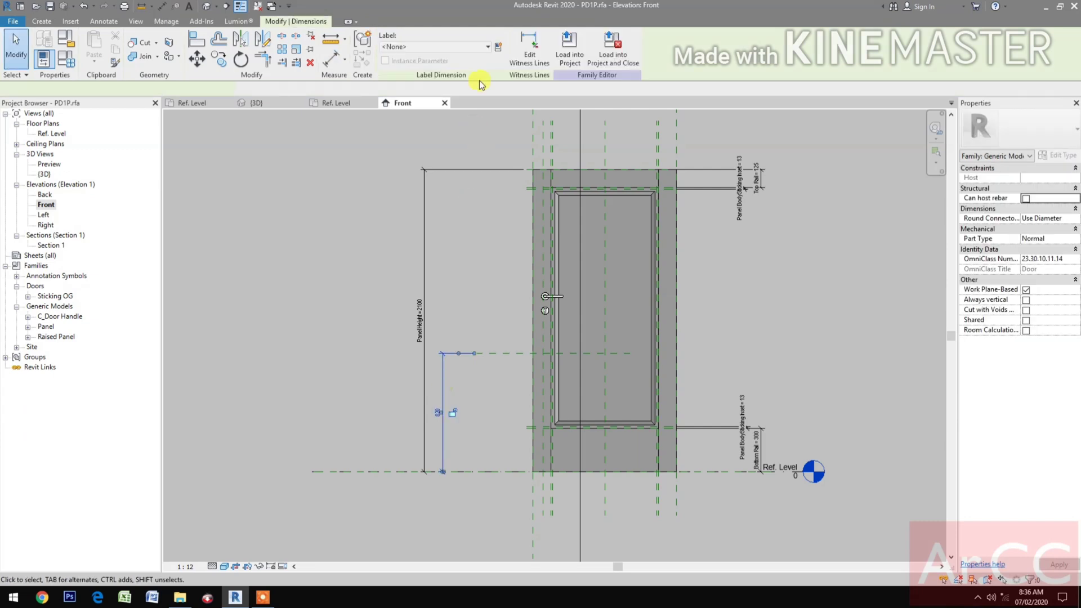
{"action": "left_click", "coordinate": [498, 47]}
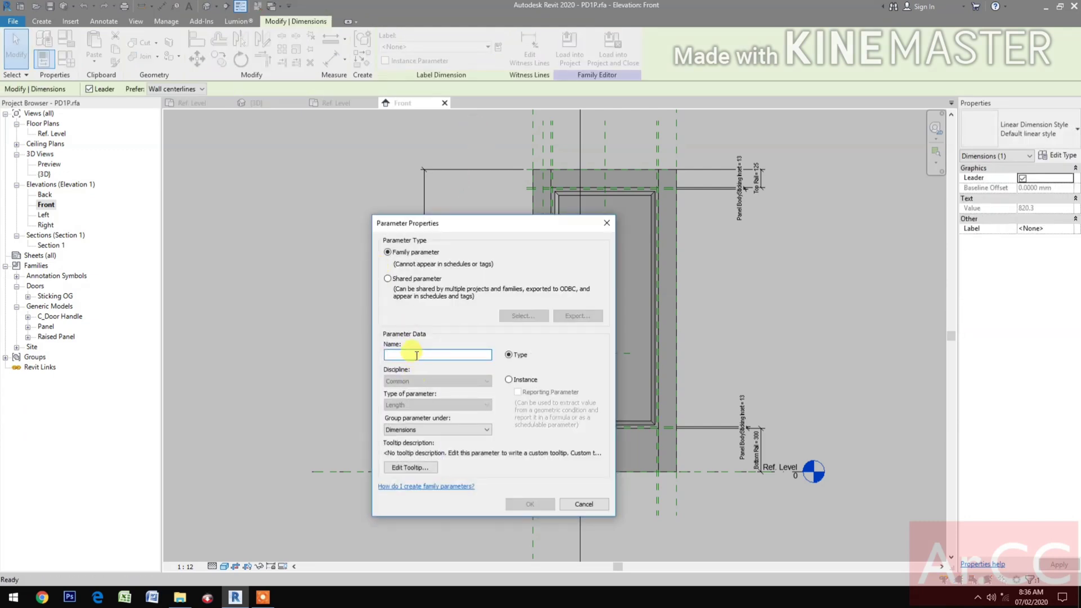
{"action": "type", "text": "Lockset Height"}
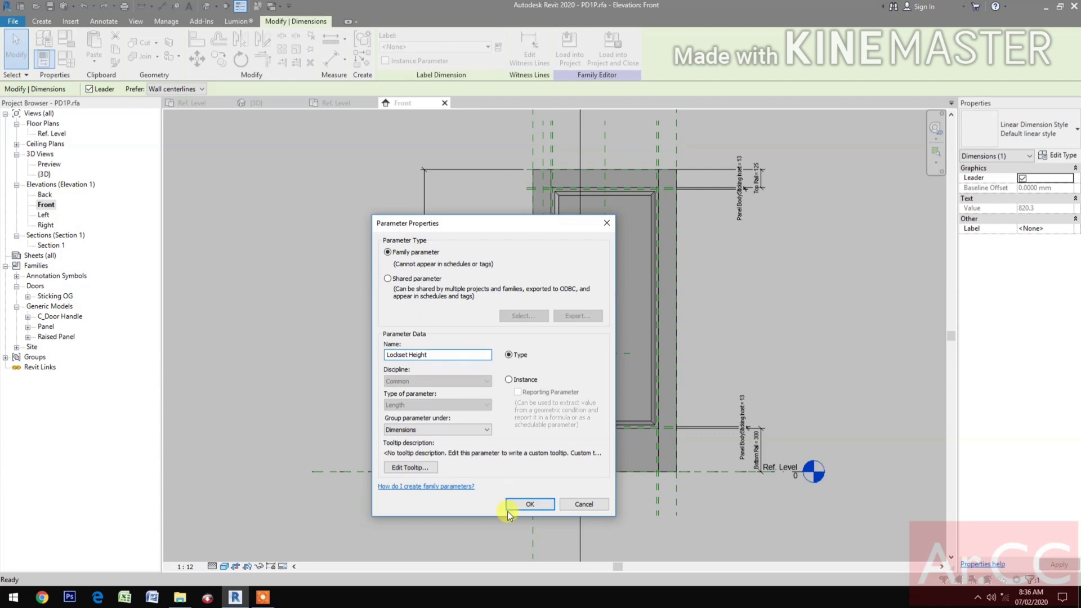
{"action": "left_click", "coordinate": [526, 505]}
{"action": "scroll", "coordinate": [567, 459], "scroll_direction": "up", "scroll_amount": 5}
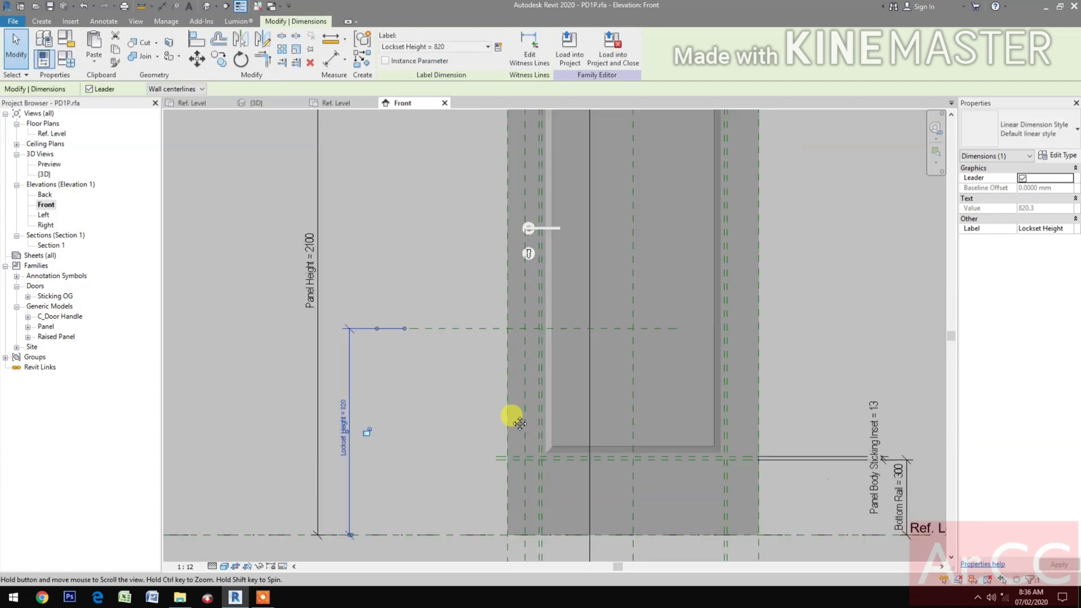
{"action": "middle_click_drag", "start_coordinate": [519, 423], "coordinate": [495, 427]}
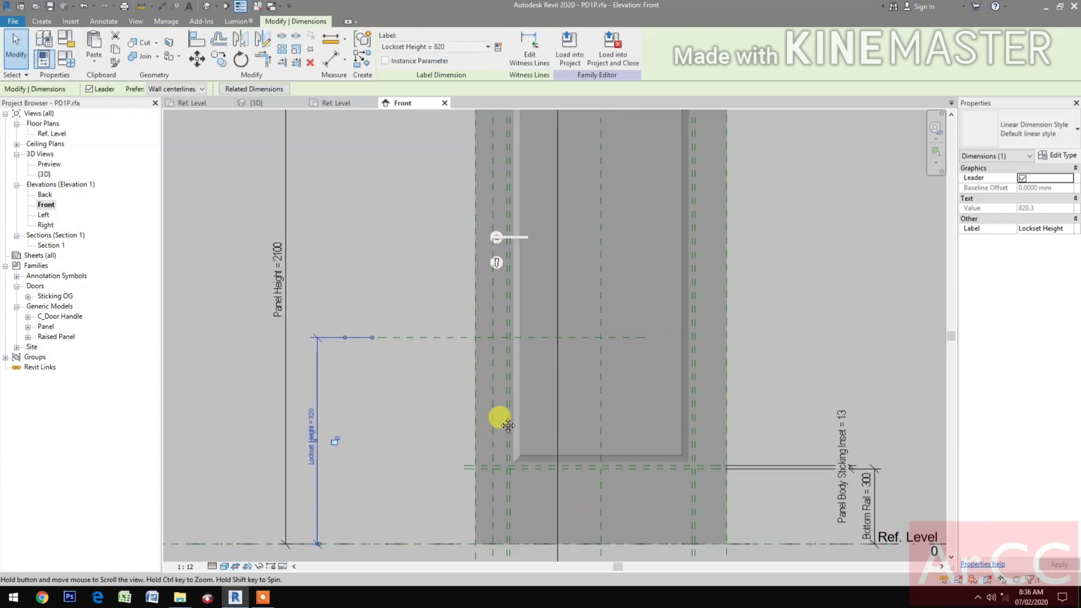
Step: Set Lockset Height to 1000 in Family Types
{"action": "left_click", "coordinate": [73, 61]}
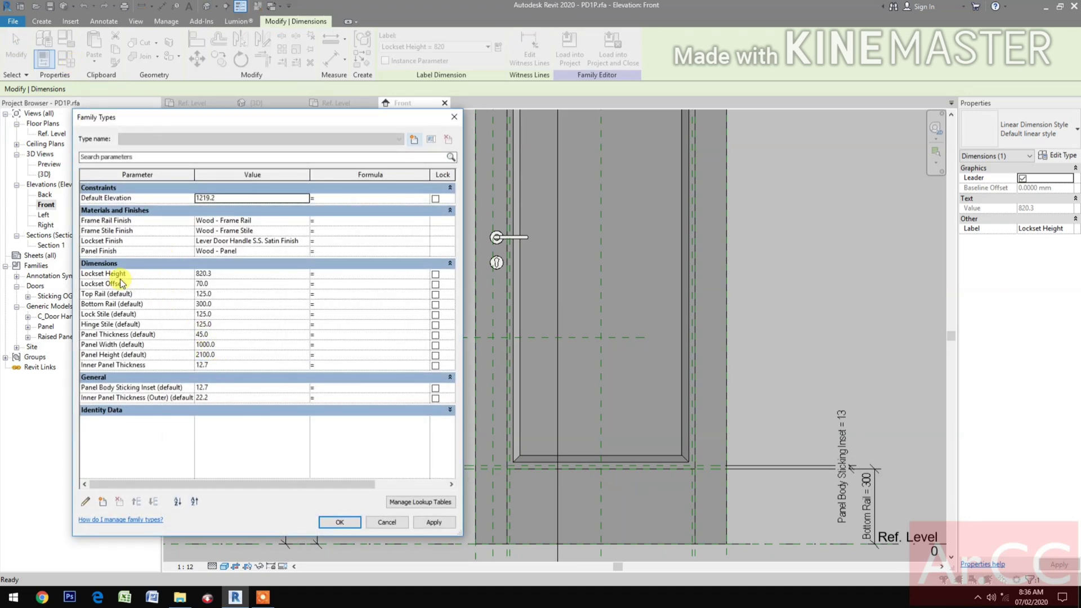
{"action": "left_click", "coordinate": [266, 274]}
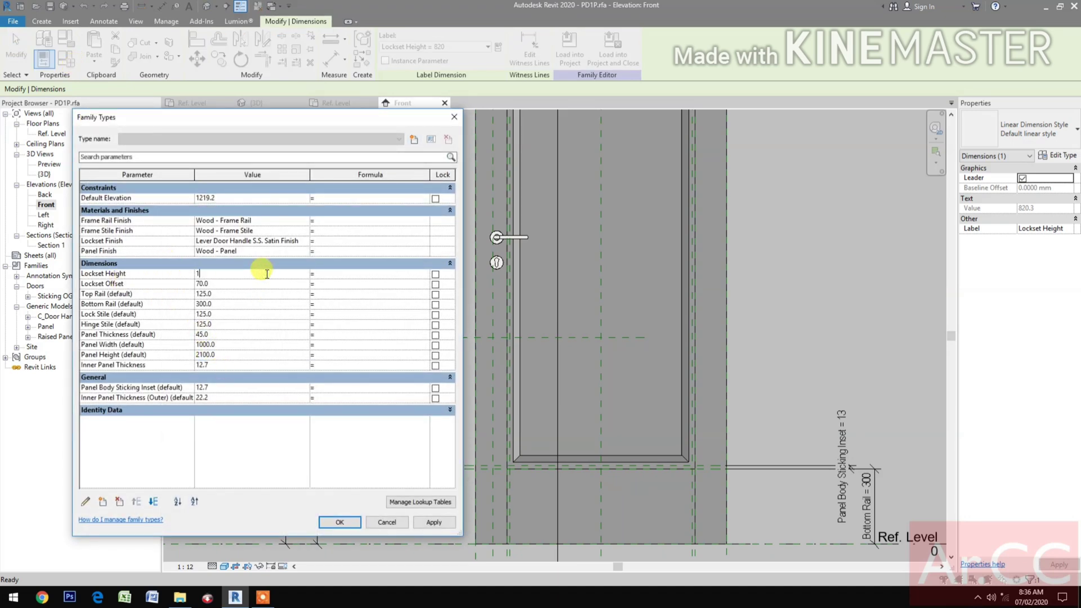
{"action": "type", "text": "1000"}
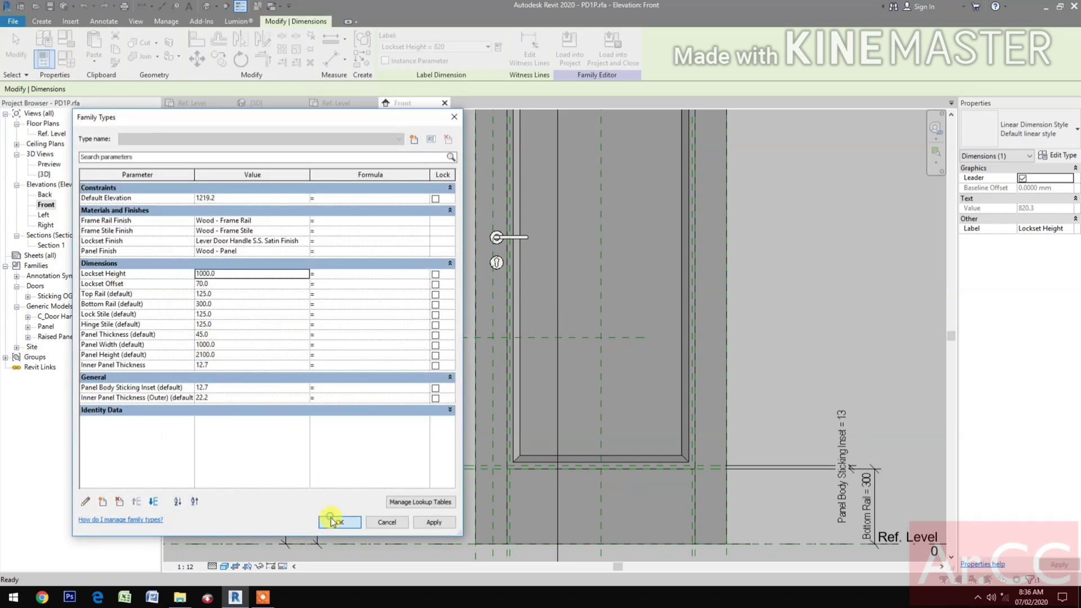
{"action": "left_click", "coordinate": [335, 521]}
Step: Align the door handle onto the lockset reference plane with AL, then switch to {3D}
{"action": "key", "text": "a"}
{"action": "key", "text": "l"}
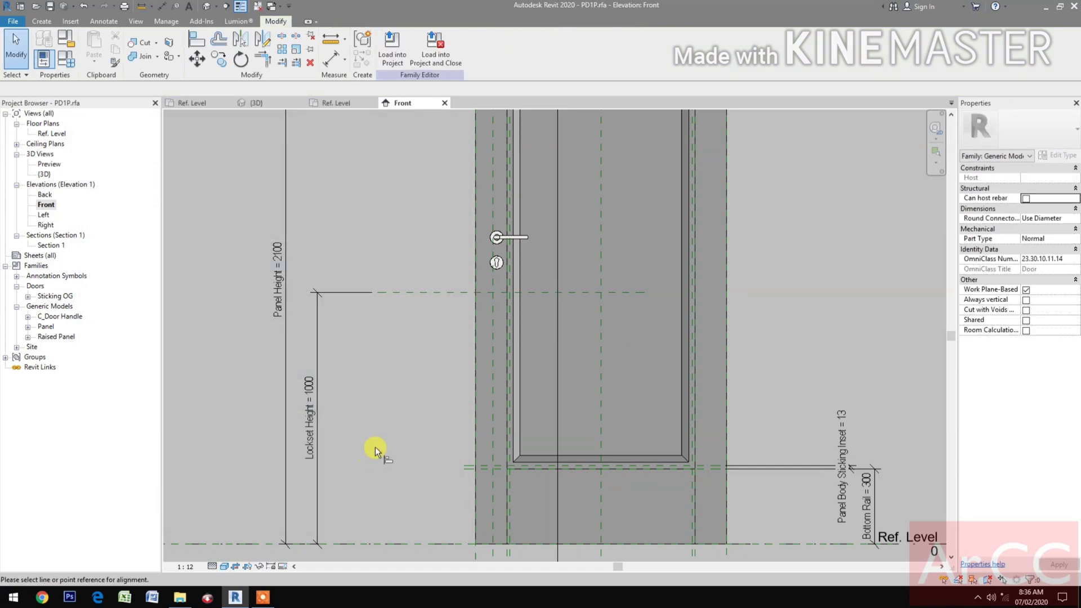
{"action": "left_click", "coordinate": [404, 289]}
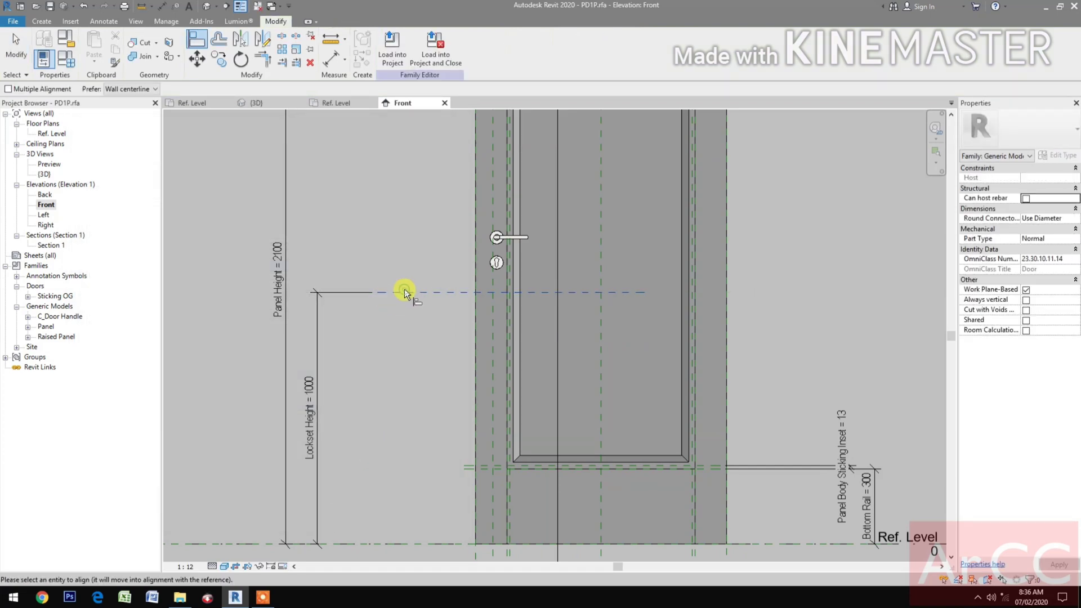
{"action": "left_click", "coordinate": [509, 239]}
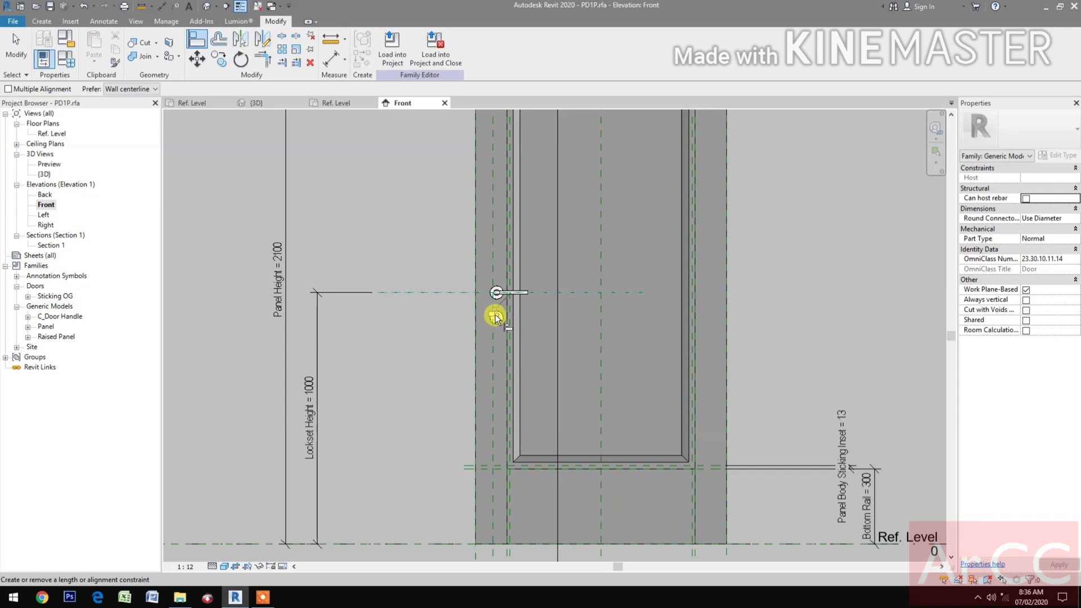
{"action": "scroll", "coordinate": [493, 248], "scroll_direction": "up", "scroll_amount": 3}
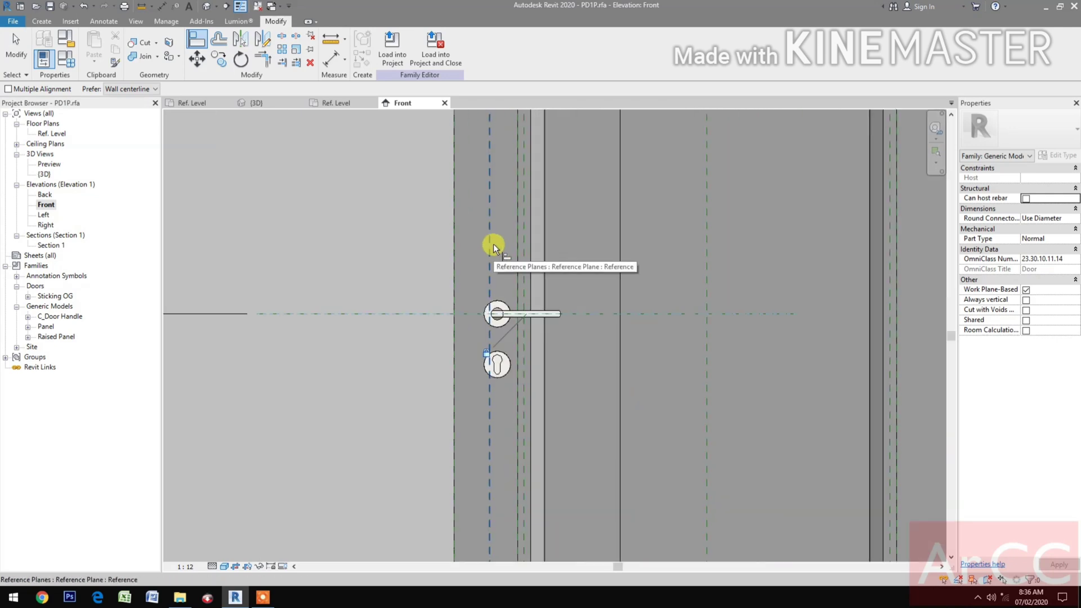
{"action": "left_click", "coordinate": [498, 327]}
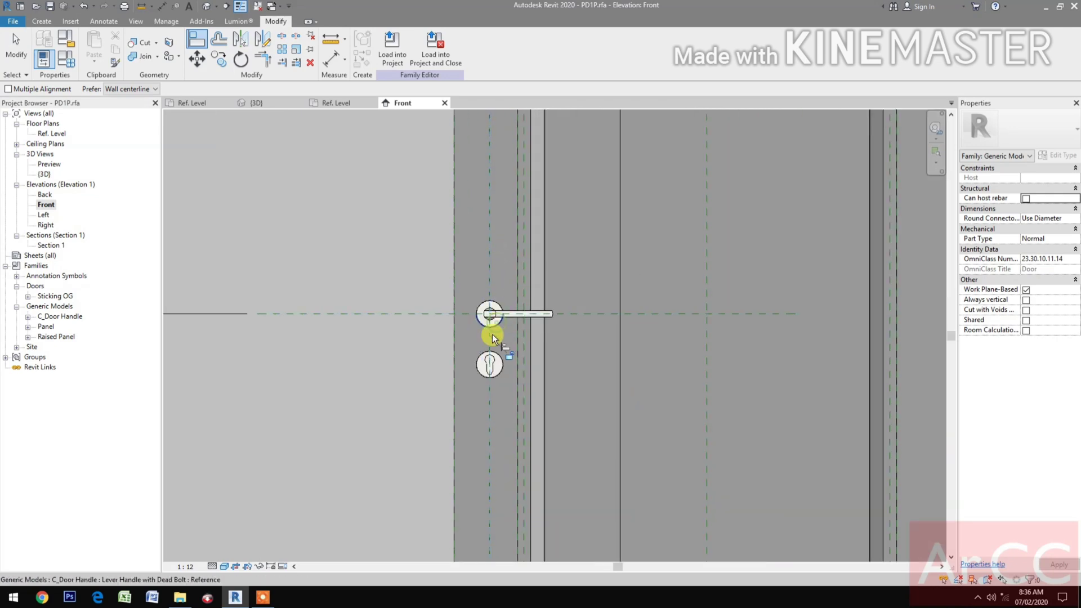
{"action": "scroll", "coordinate": [490, 415], "scroll_direction": "down", "scroll_amount": 5}
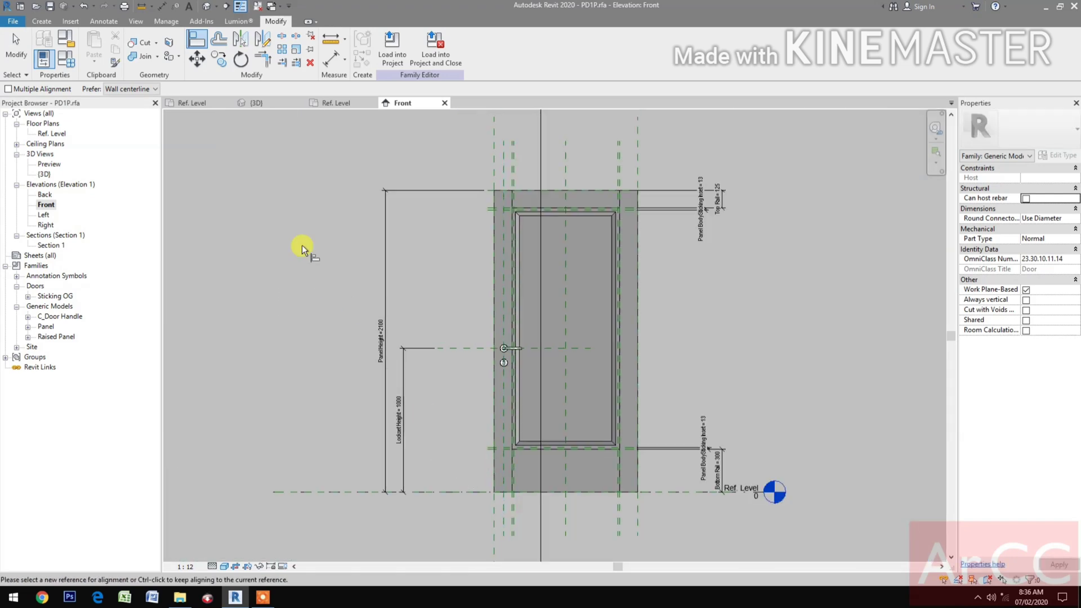
{"action": "left_click", "coordinate": [269, 106]}
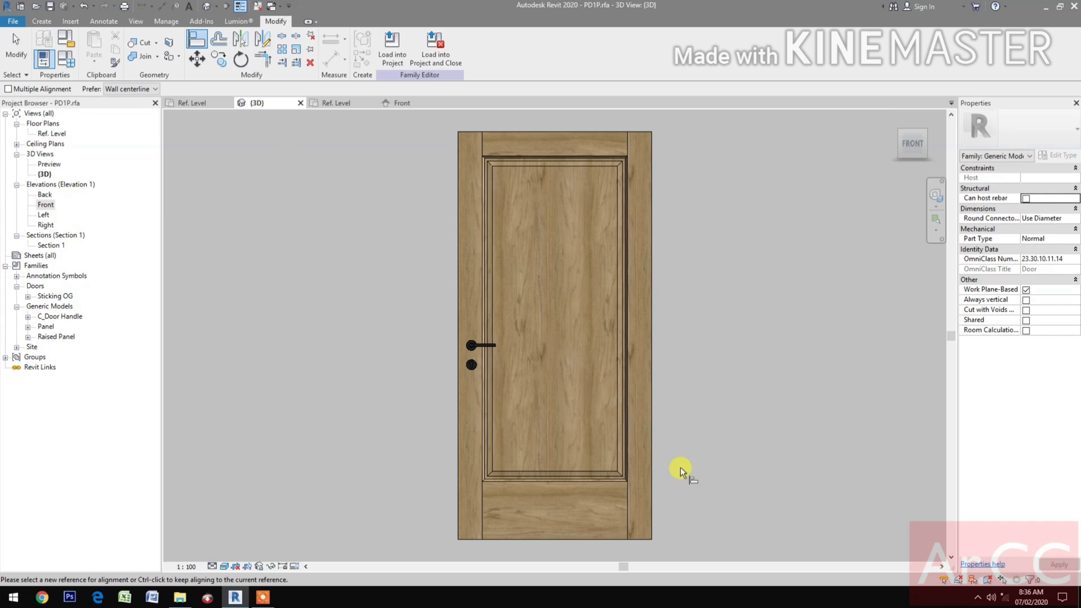
Step: Save the PD1P panel family and load it into Door Family.rfa, closing the panel
{"action": "left_click", "coordinate": [50, 8]}
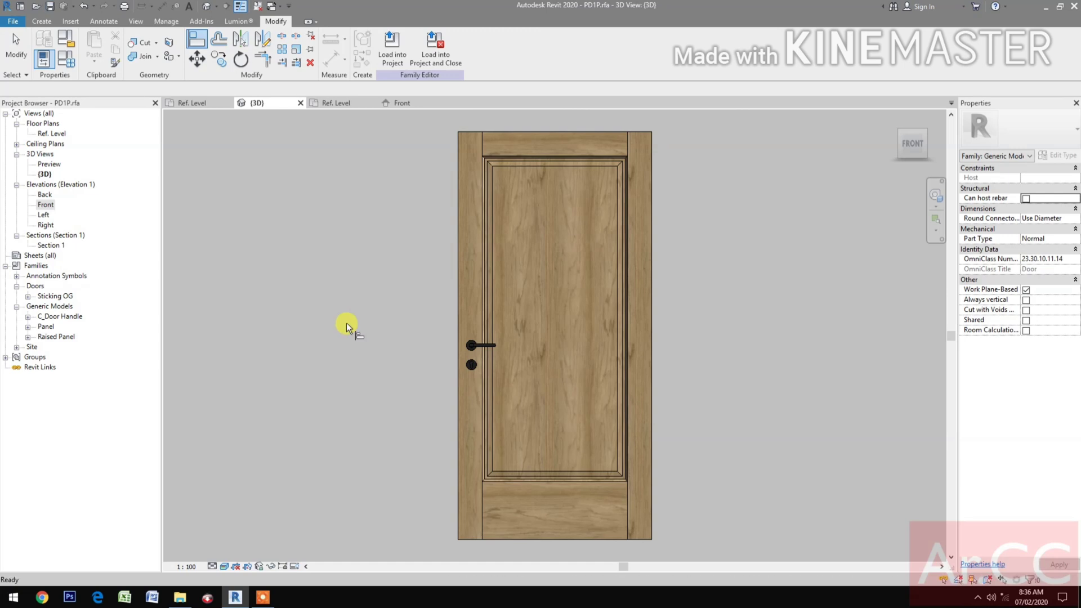
{"action": "key", "text": "a"}
{"action": "key", "text": "l"}
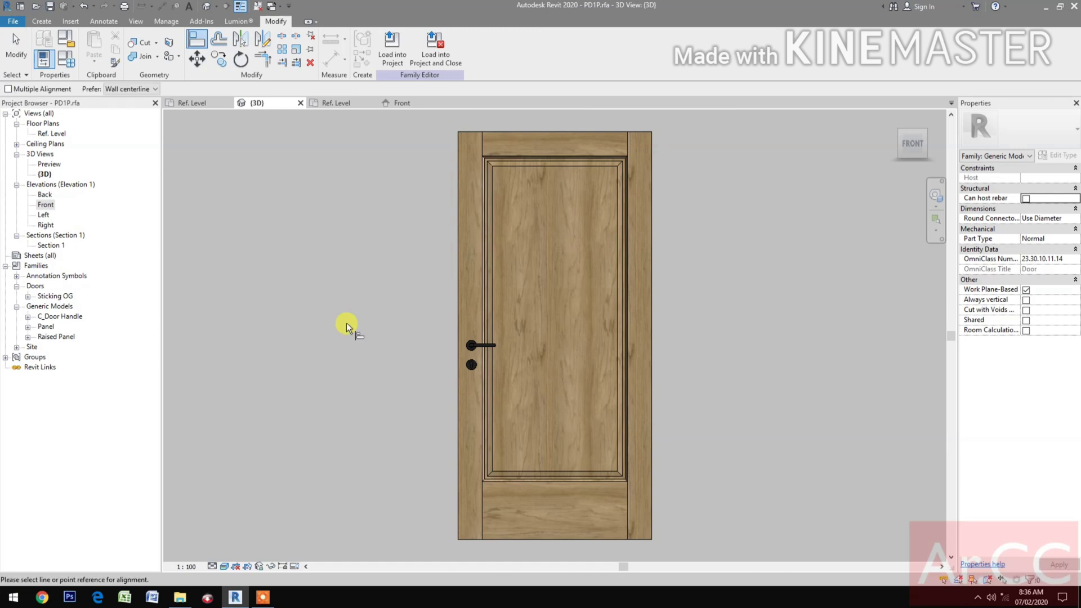
{"action": "left_click", "coordinate": [437, 64]}
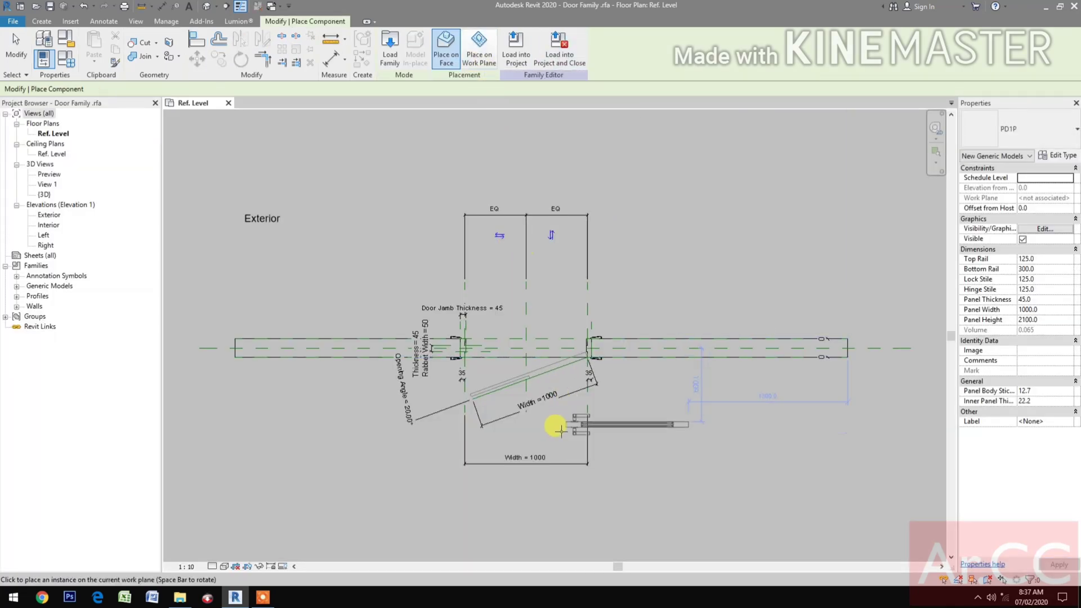
Step: Place one PD1P panel in the Door Family plan near the door opening
{"action": "left_click", "coordinate": [655, 463]}
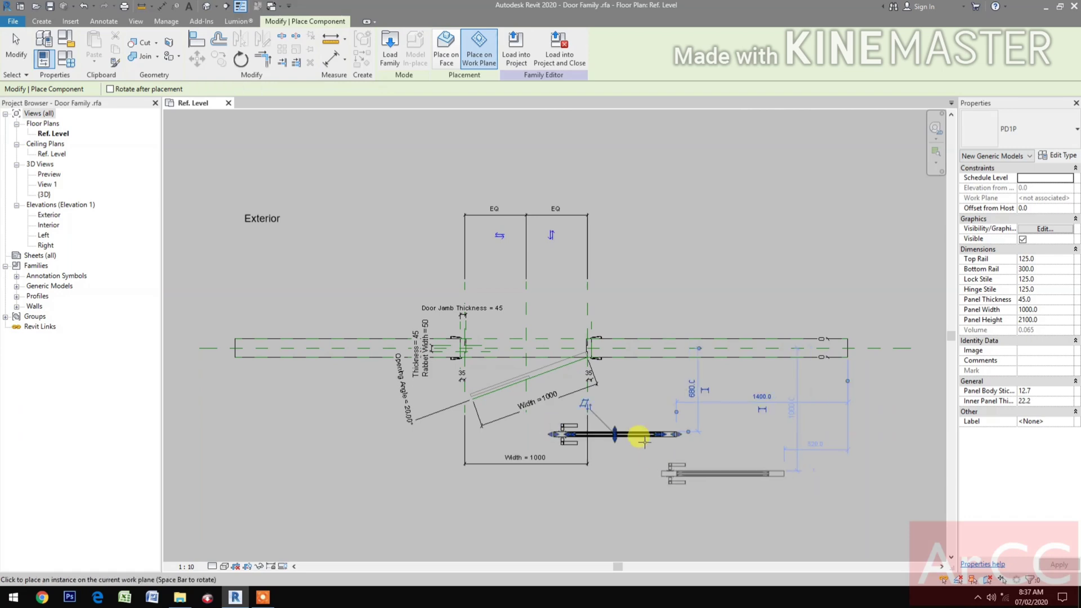
{"action": "scroll", "coordinate": [636, 439], "scroll_direction": "up", "scroll_amount": 2}
{"action": "scroll", "coordinate": [575, 470], "scroll_direction": "up", "scroll_amount": 3}
{"action": "key", "text": "Escape"}
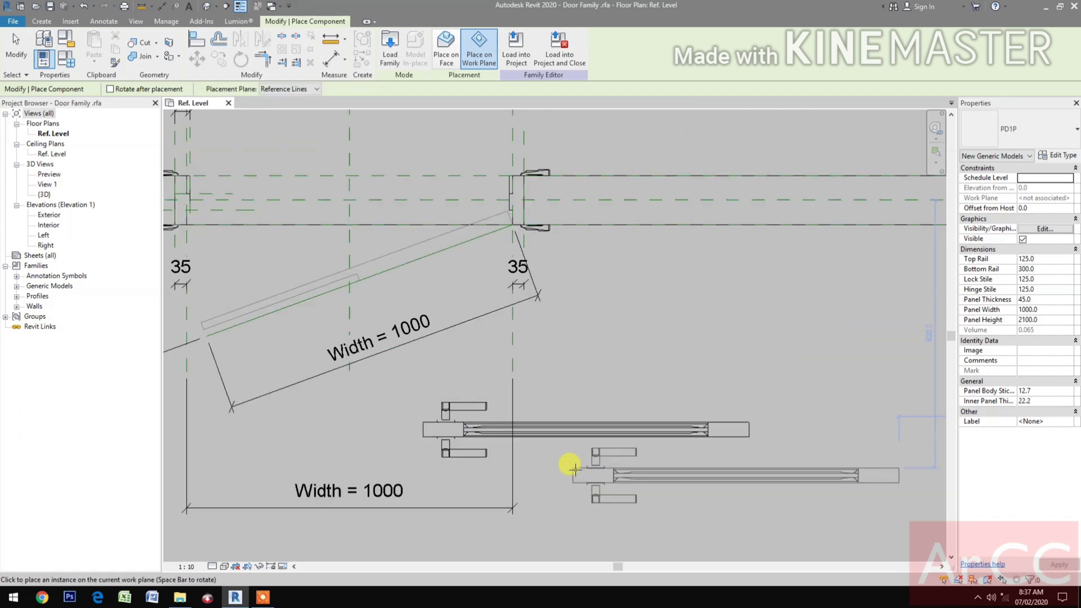
{"action": "middle_click_drag", "start_coordinate": [568, 466], "coordinate": [602, 472]}
{"action": "key", "text": "Escape"}
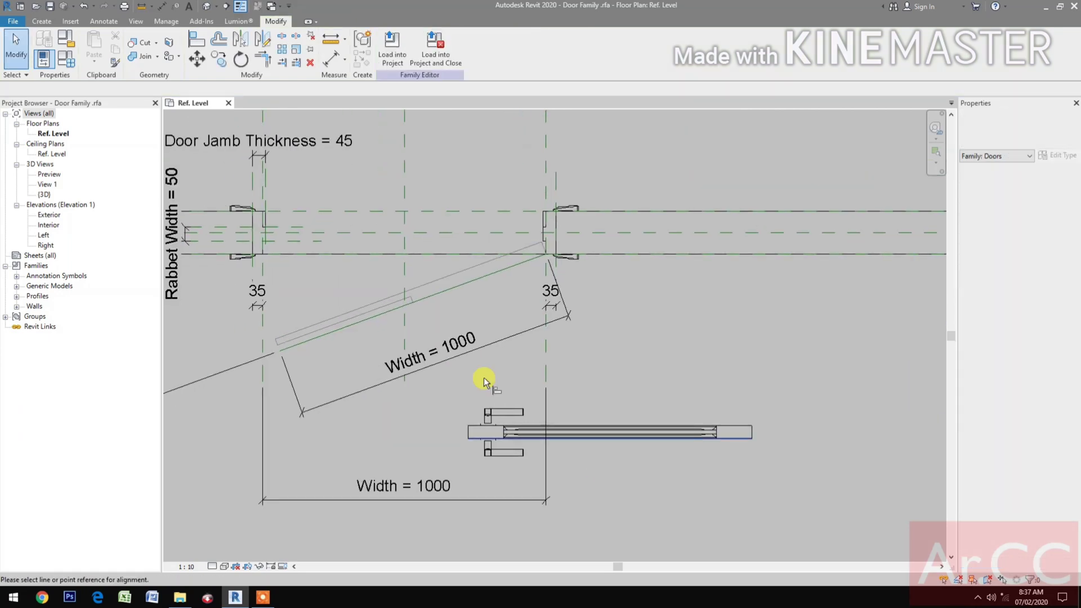
Step: Align the panel to the 20° diagonal swing line with AL and lock it
{"action": "key", "text": "a"}
{"action": "key", "text": "l"}
{"action": "scroll", "coordinate": [403, 290], "scroll_direction": "up", "scroll_amount": 3}
{"action": "scroll", "coordinate": [411, 307], "scroll_direction": "up", "scroll_amount": 2}
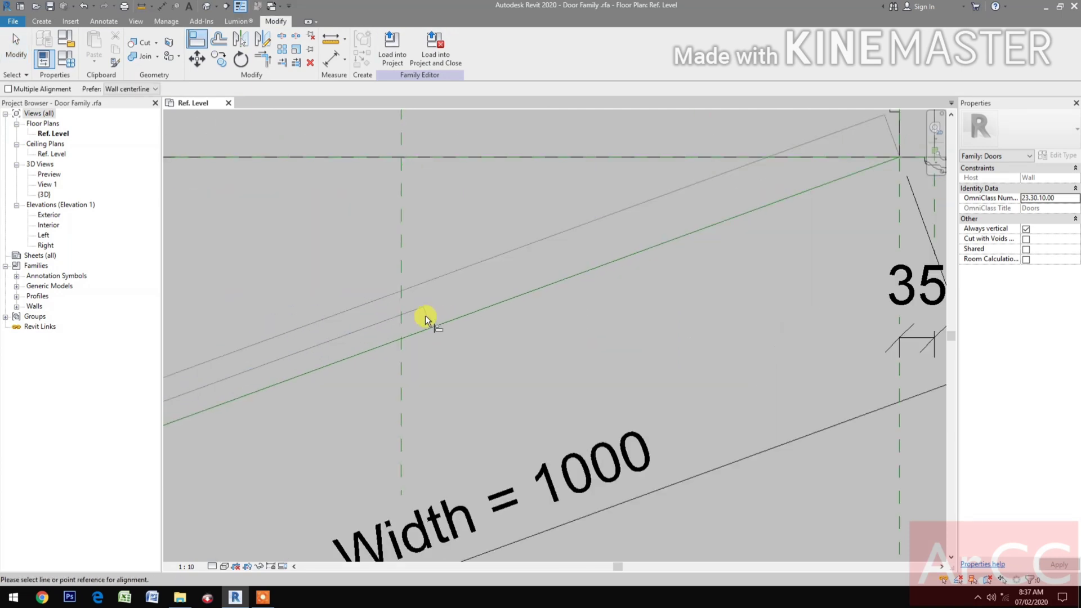
{"action": "left_click", "coordinate": [428, 317]}
{"action": "scroll", "coordinate": [433, 306], "scroll_direction": "down", "scroll_amount": 5}
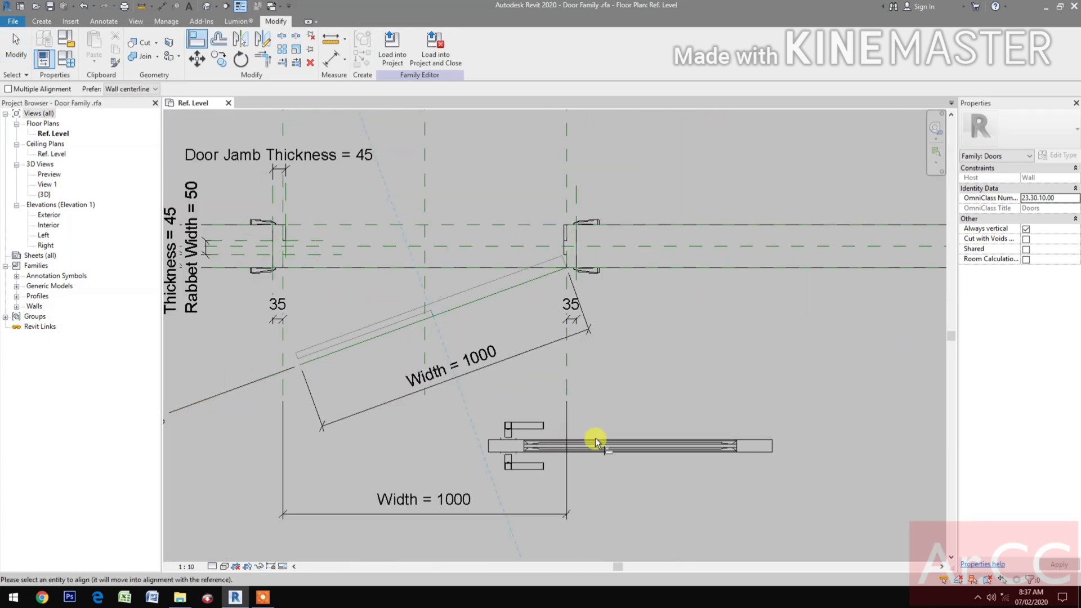
{"action": "left_click", "coordinate": [627, 447]}
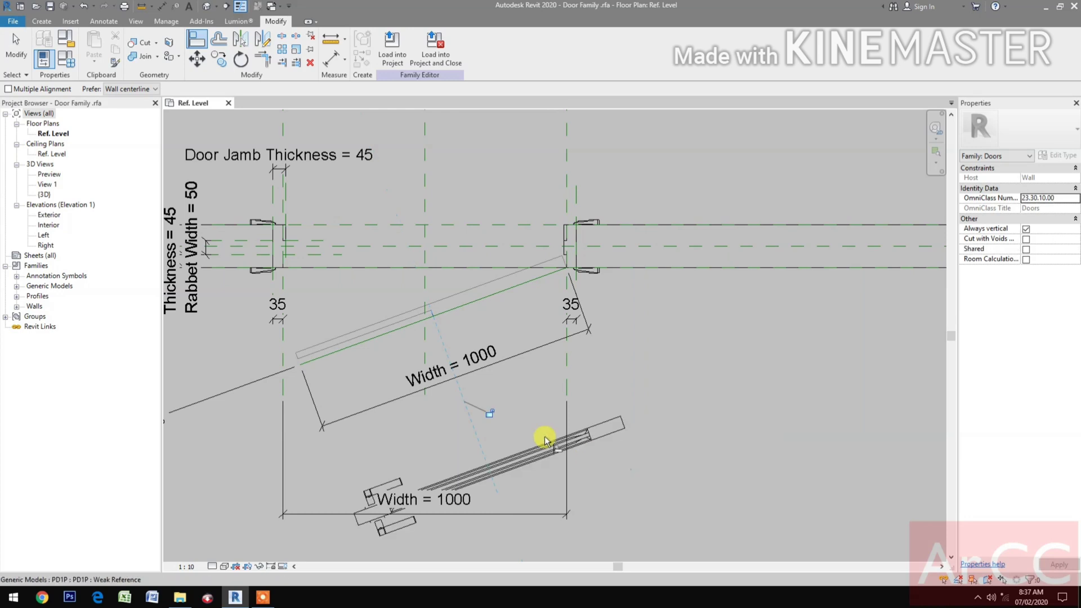
{"action": "left_click", "coordinate": [490, 412]}
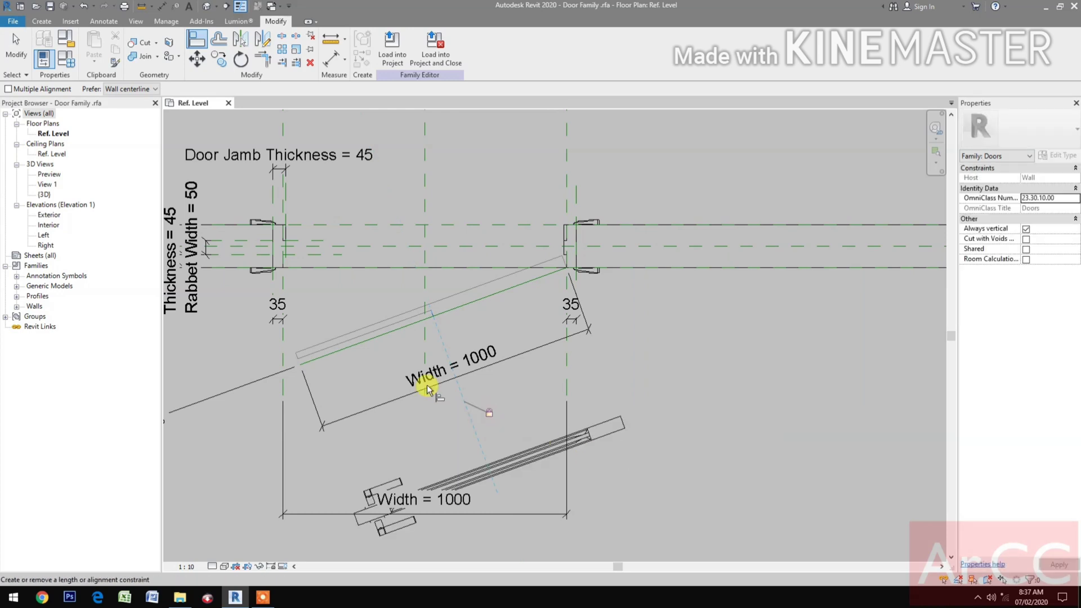
Step: Align and lock the panel to the door leaf edge, then open Family Types
{"action": "left_click", "coordinate": [370, 330]}
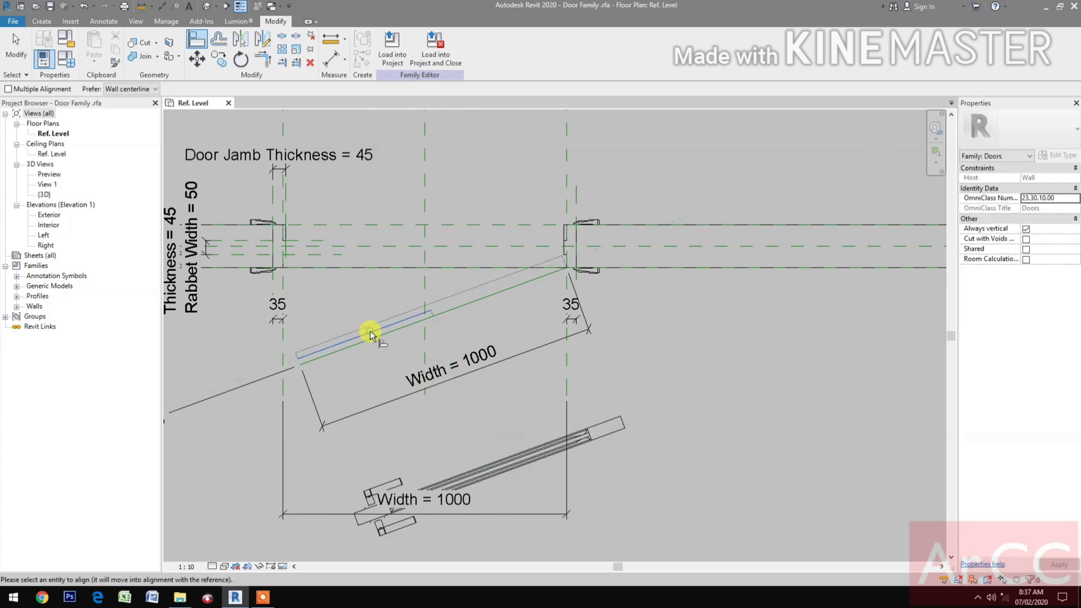
{"action": "left_click", "coordinate": [604, 430]}
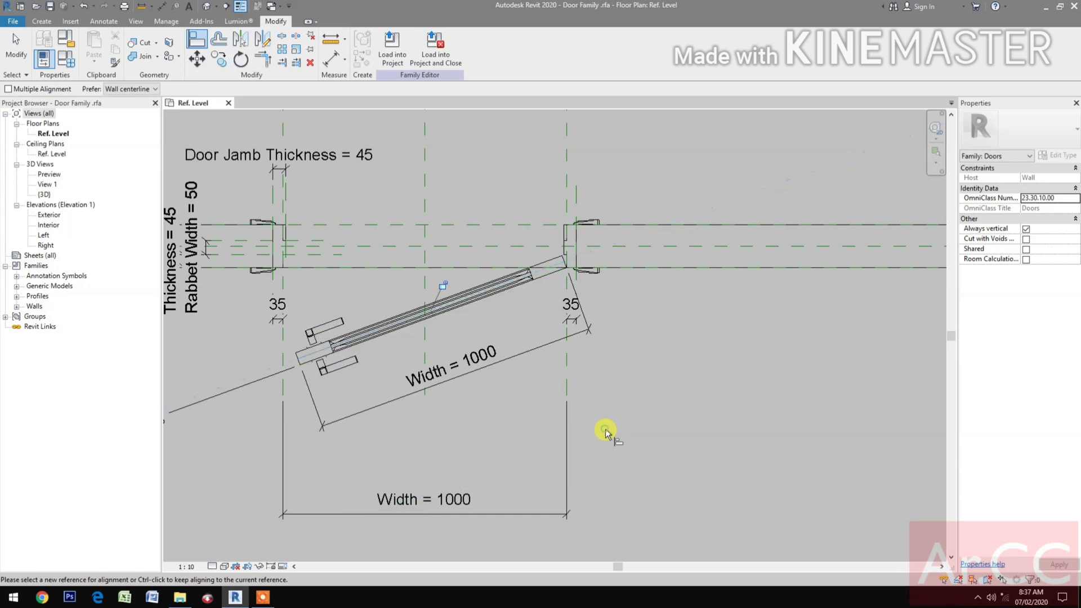
{"action": "left_click", "coordinate": [443, 286]}
{"action": "scroll", "coordinate": [489, 434], "scroll_direction": "down", "scroll_amount": 1}
{"action": "mouse_move", "coordinate": [490, 434]}
{"action": "middle_mouse_down"}
{"action": "mouse_move", "coordinate": [685, 455]}
{"action": "mouse_move", "coordinate": [702, 440]}
{"action": "middle_mouse_up"}
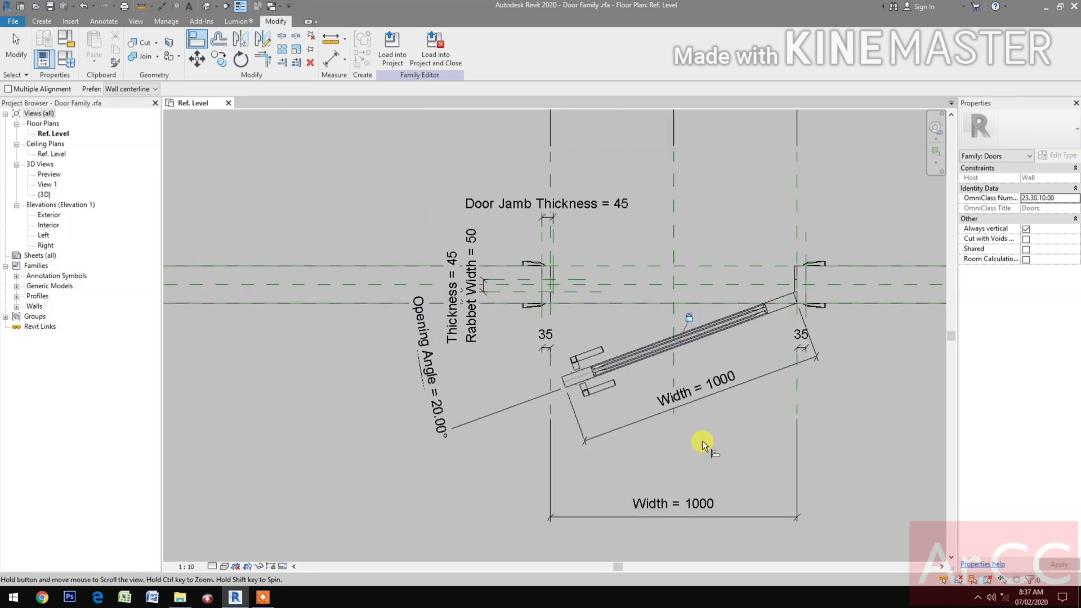
{"action": "left_click", "coordinate": [65, 58]}
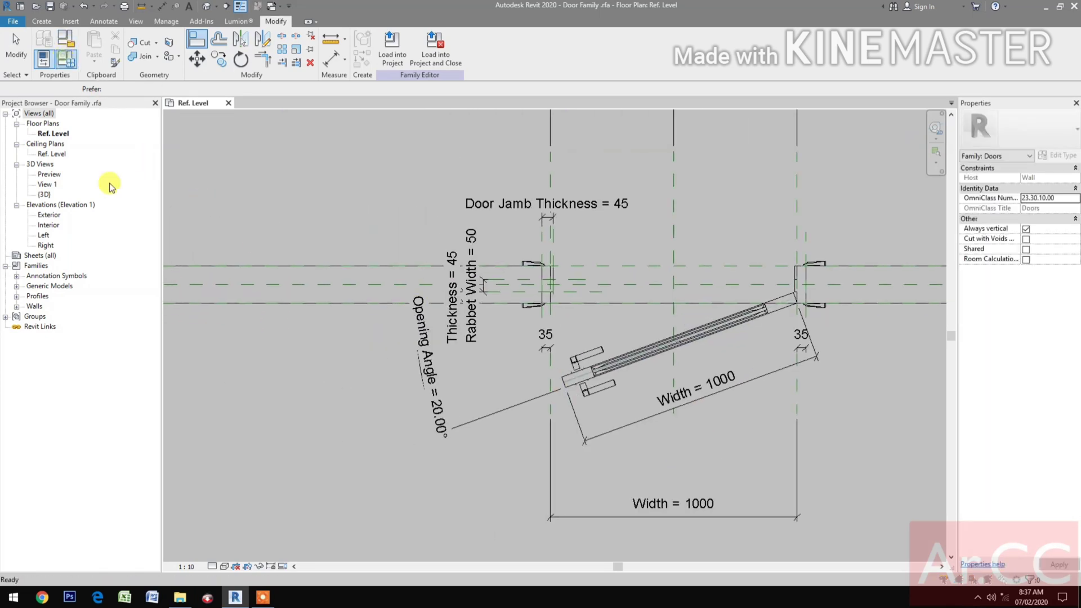
{"action": "scroll", "coordinate": [236, 460], "scroll_direction": "down", "scroll_amount": 3}
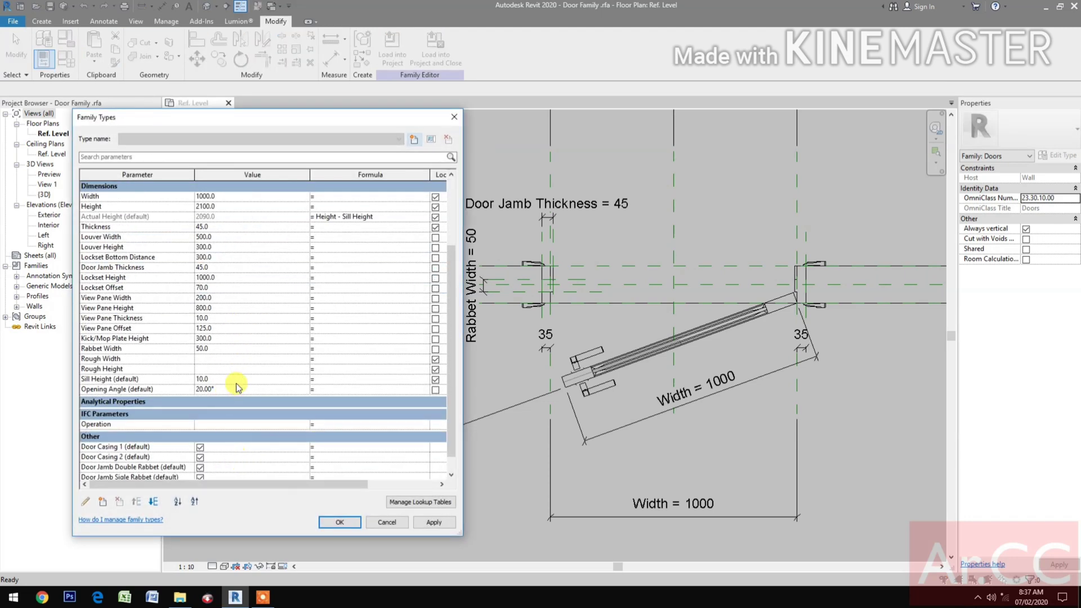
Step: Flex the door by applying Opening Angle values of 90, 45 and 0
{"action": "left_click", "coordinate": [255, 389]}
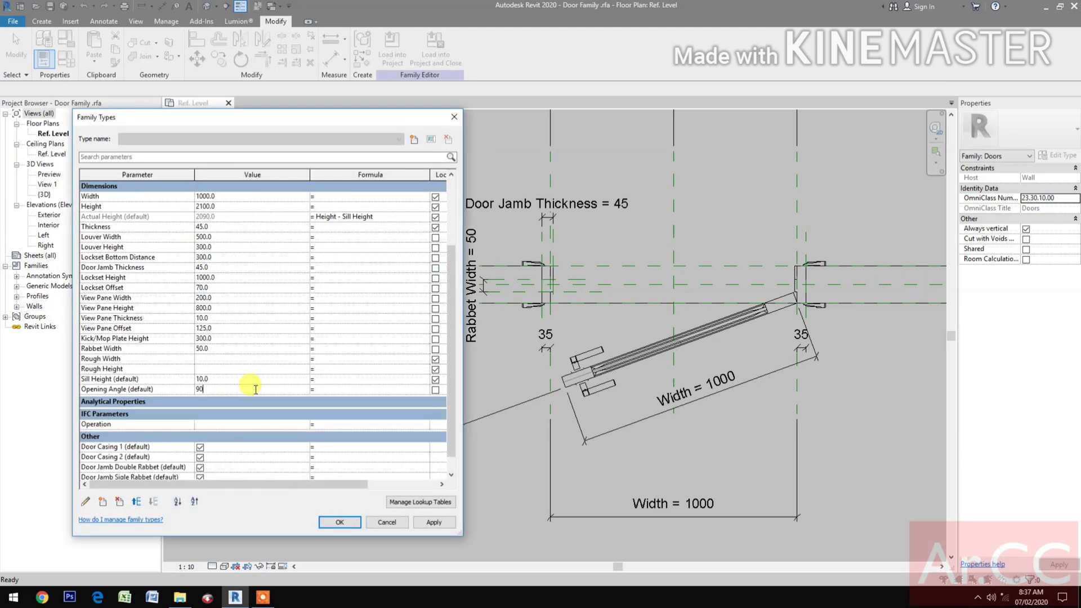
{"action": "left_click", "coordinate": [439, 523]}
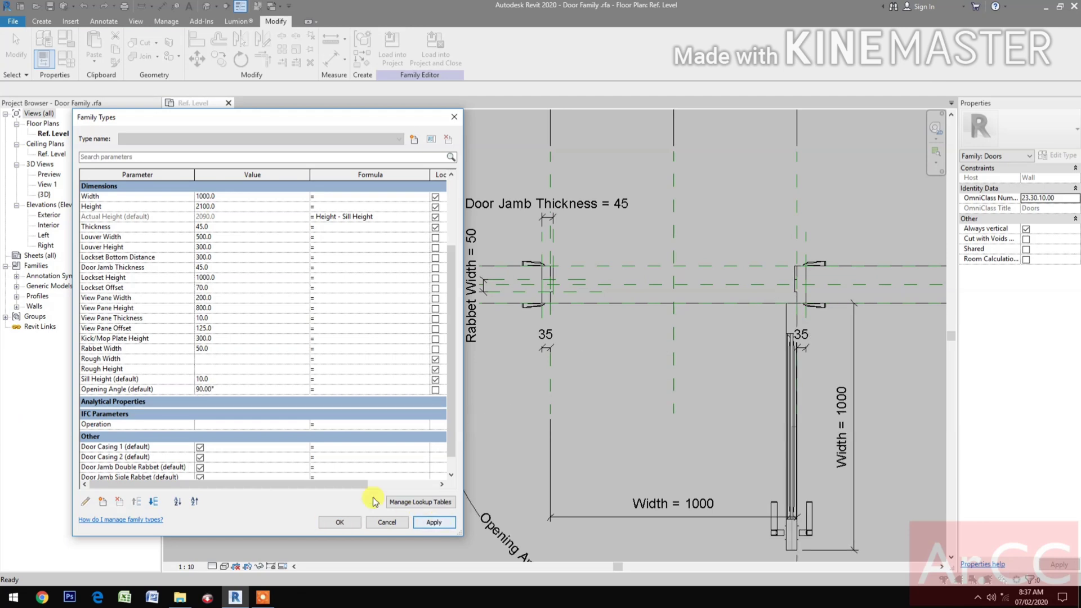
{"action": "left_click", "coordinate": [279, 389]}
{"action": "type", "text": "45"}
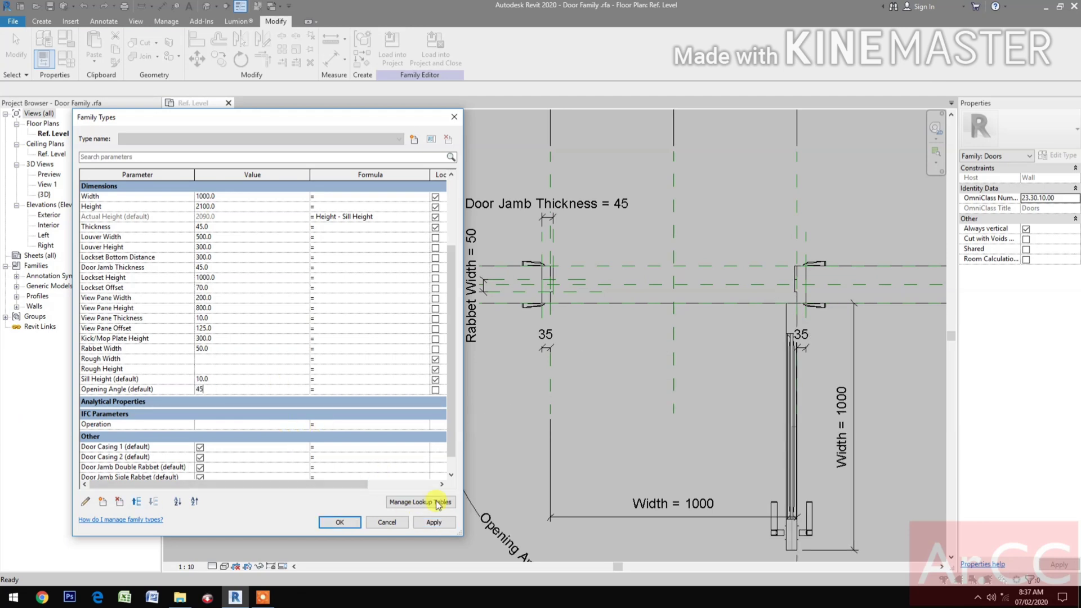
{"action": "left_click", "coordinate": [444, 526]}
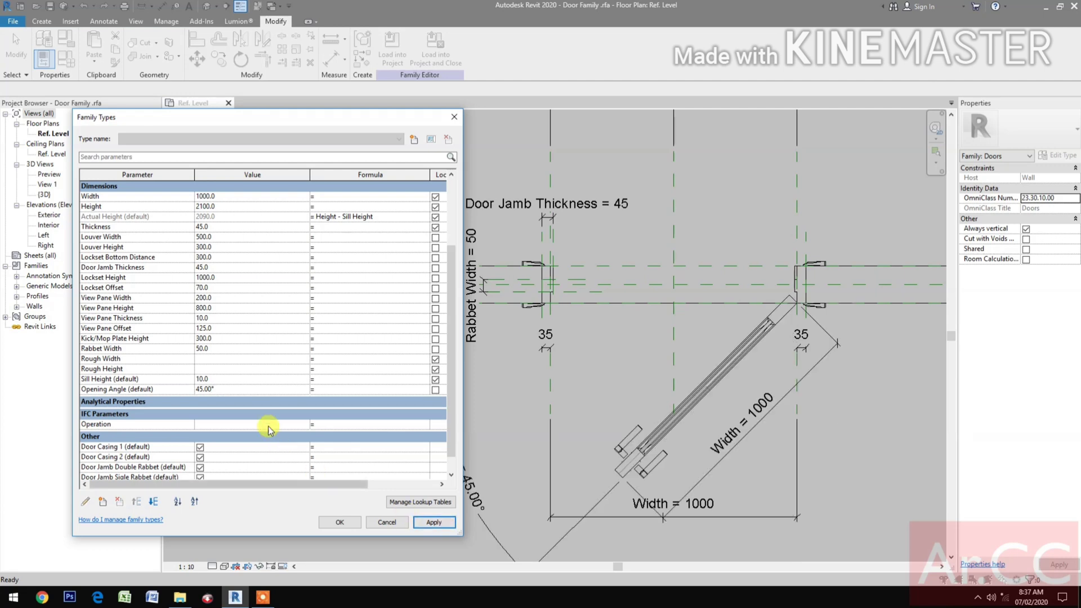
{"action": "left_click", "coordinate": [248, 389]}
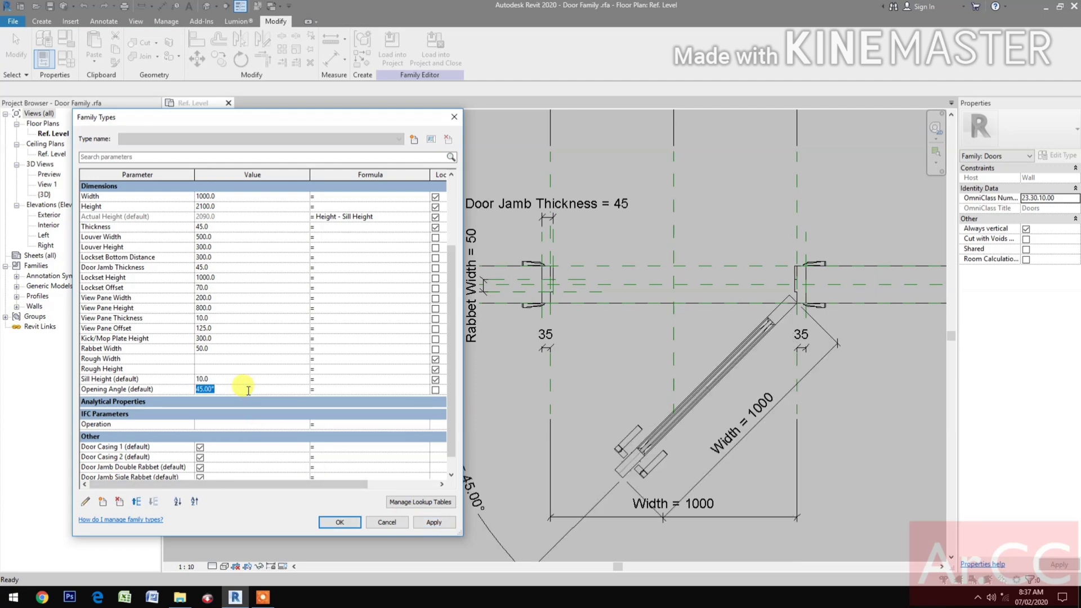
{"action": "type", "text": "0"}
{"action": "left_click", "coordinate": [439, 524]}
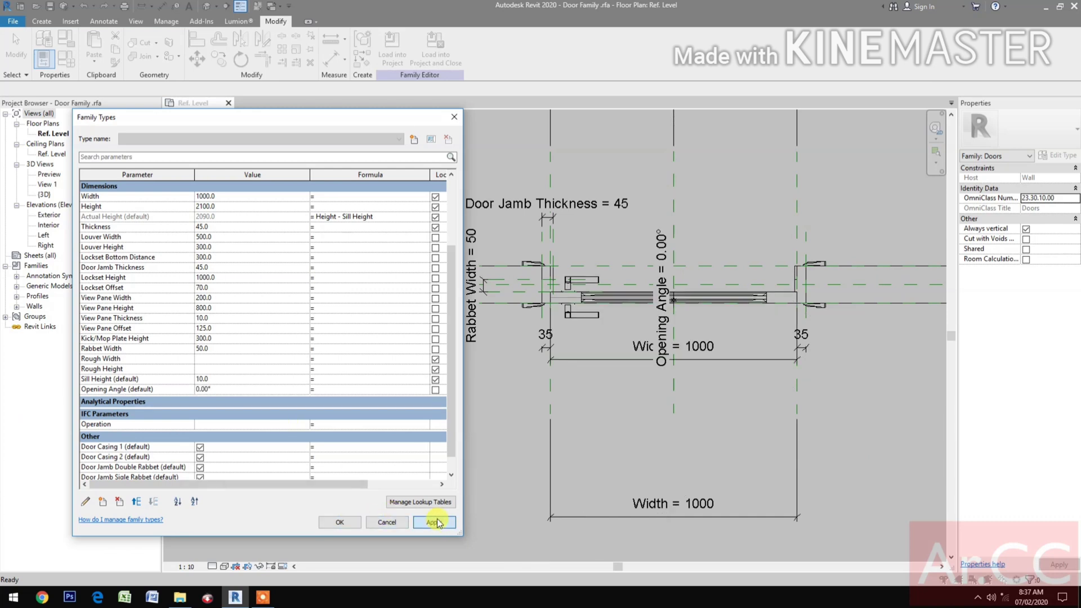
Step: Restore Opening Angle to 20 and select the nested panel and its angled Width dimension
{"action": "left_click", "coordinate": [273, 388]}
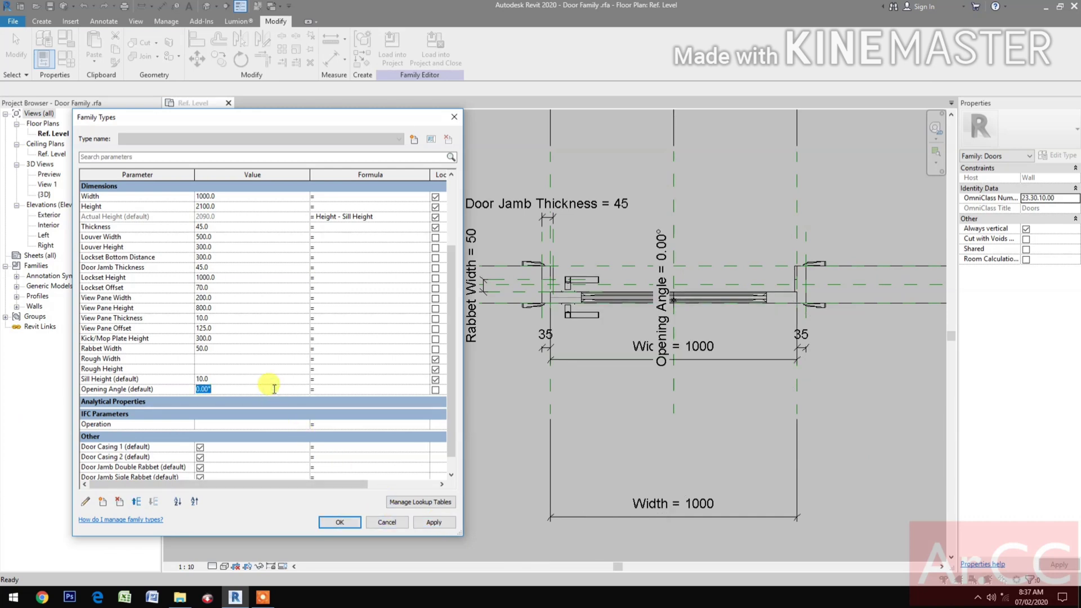
{"action": "type", "text": "20"}
{"action": "left_click", "coordinate": [339, 522]}
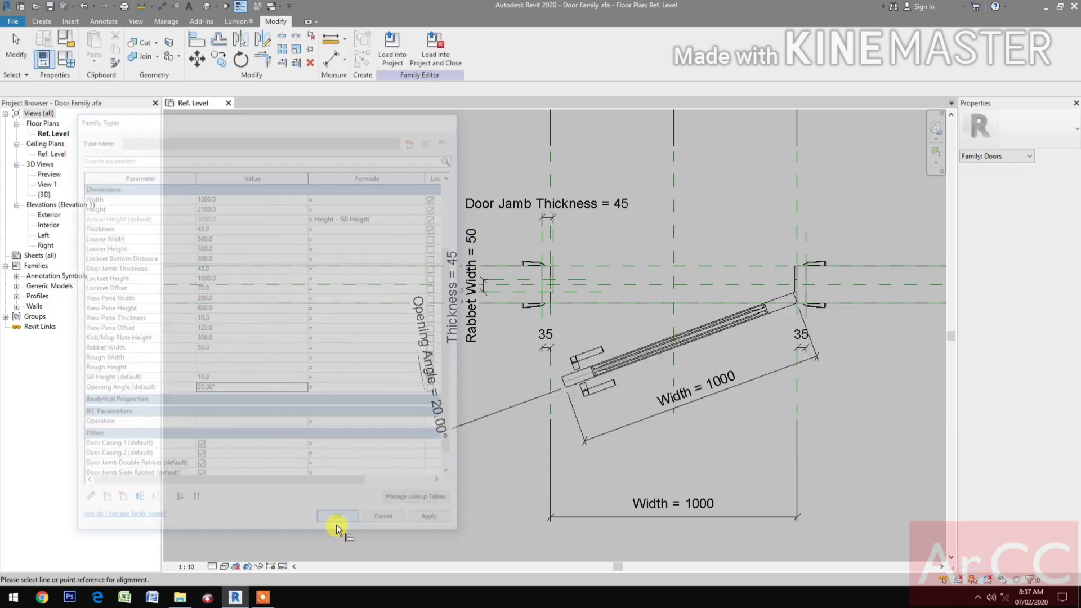
{"action": "scroll", "coordinate": [606, 458], "scroll_direction": "up", "scroll_amount": 3}
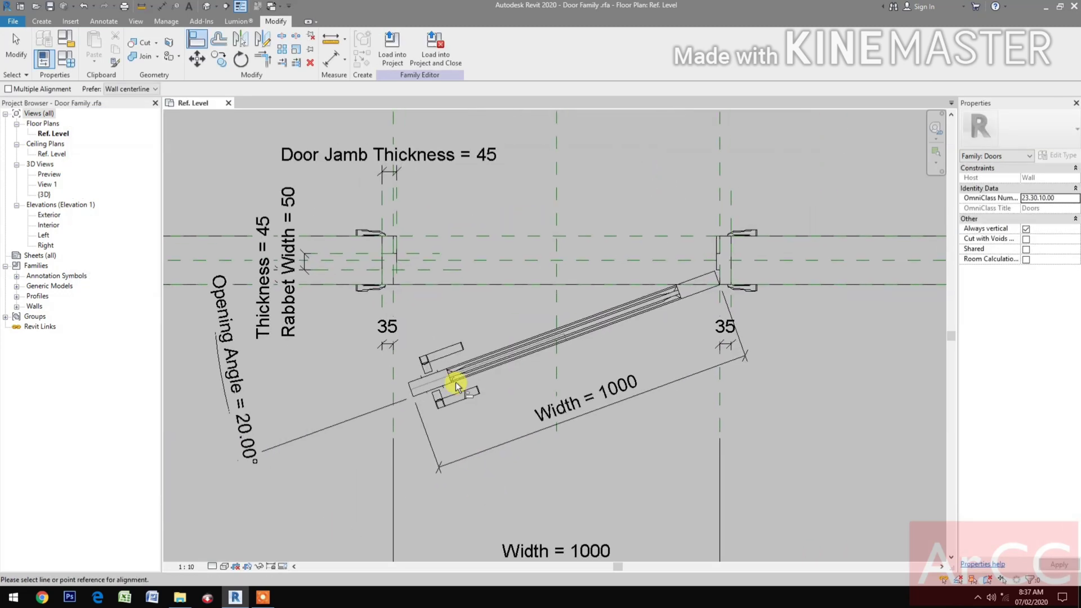
{"action": "key", "text": "Escape"}
{"action": "left_click", "coordinate": [460, 396]}
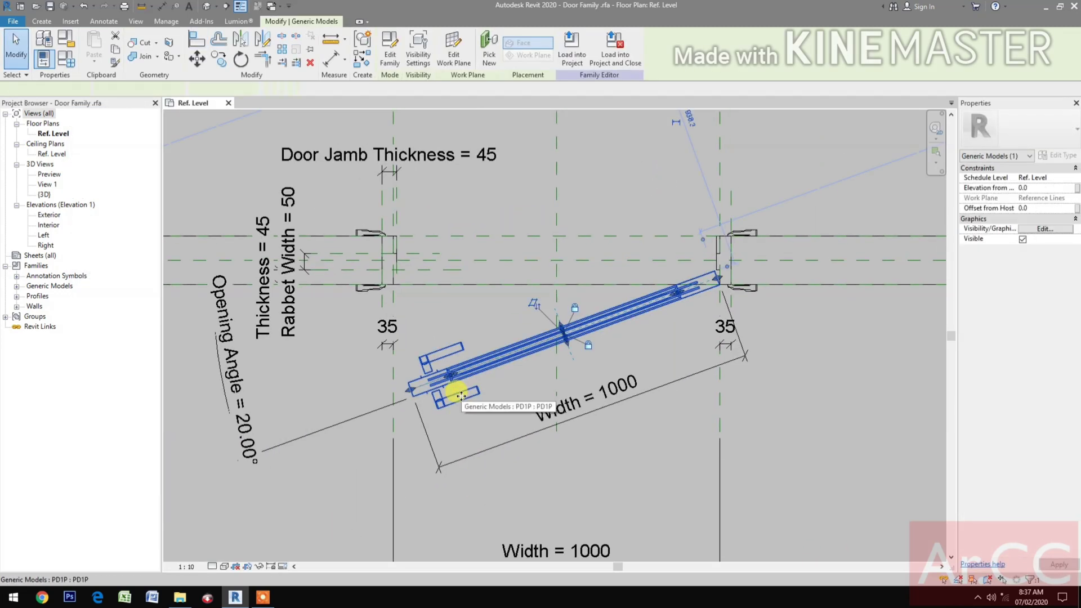
{"action": "left_click", "coordinate": [494, 448]}
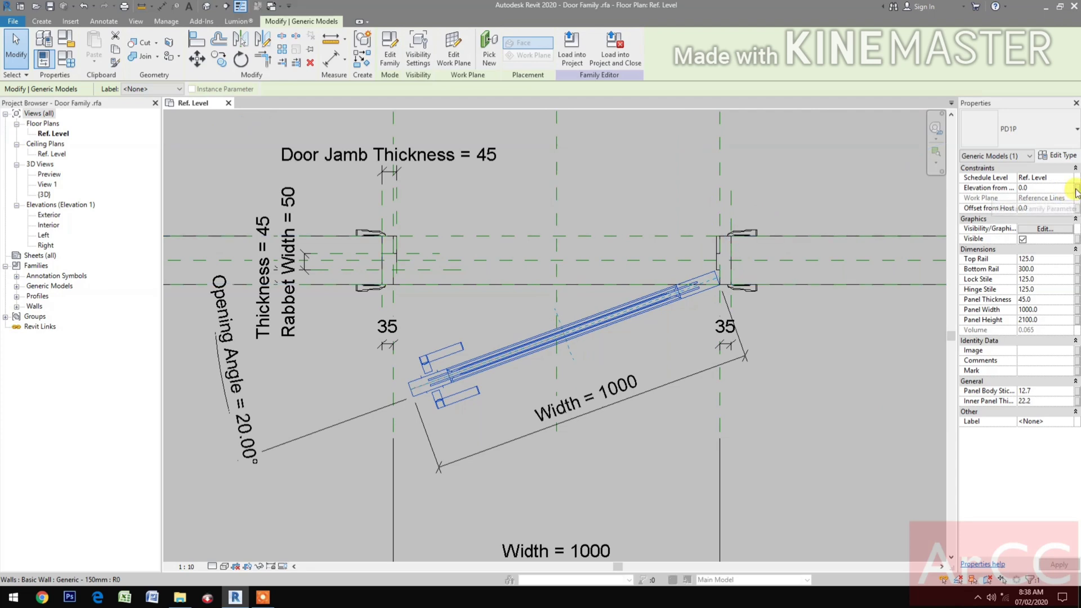
Step: Associate the panel's Elevation from Level with the Sill Height parameter
{"action": "left_click", "coordinate": [1075, 189]}
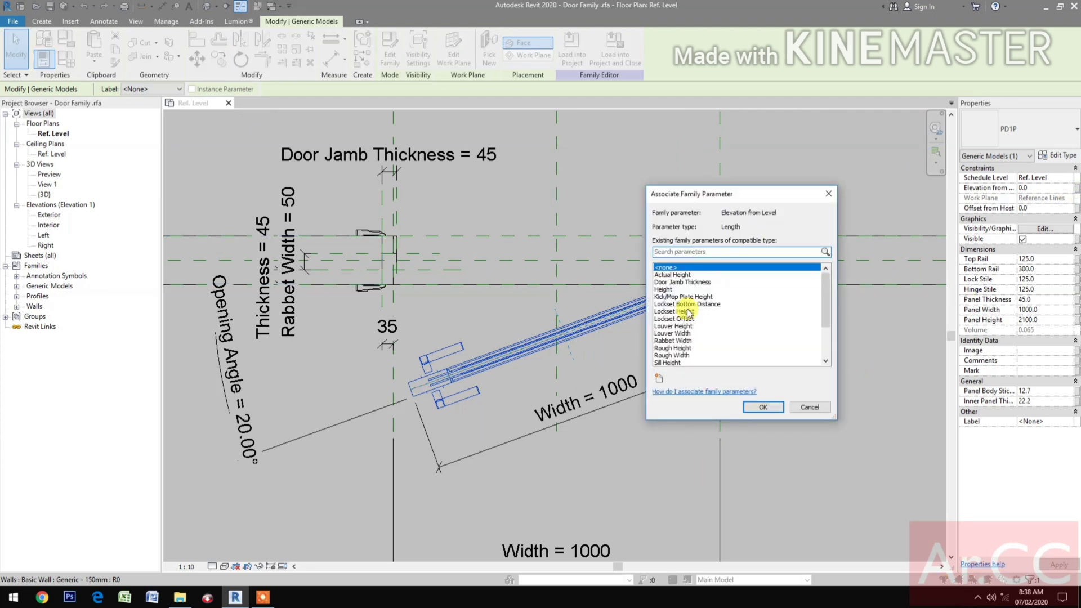
{"action": "scroll", "coordinate": [684, 352], "scroll_direction": "down", "scroll_amount": 1}
{"action": "left_click", "coordinate": [687, 341]}
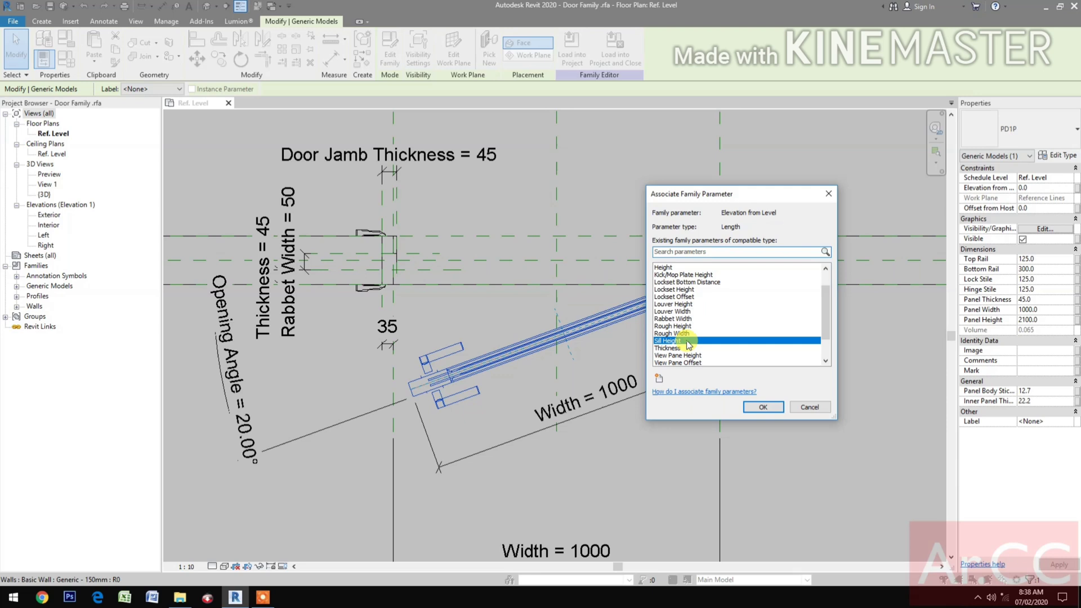
{"action": "left_click", "coordinate": [760, 407]}
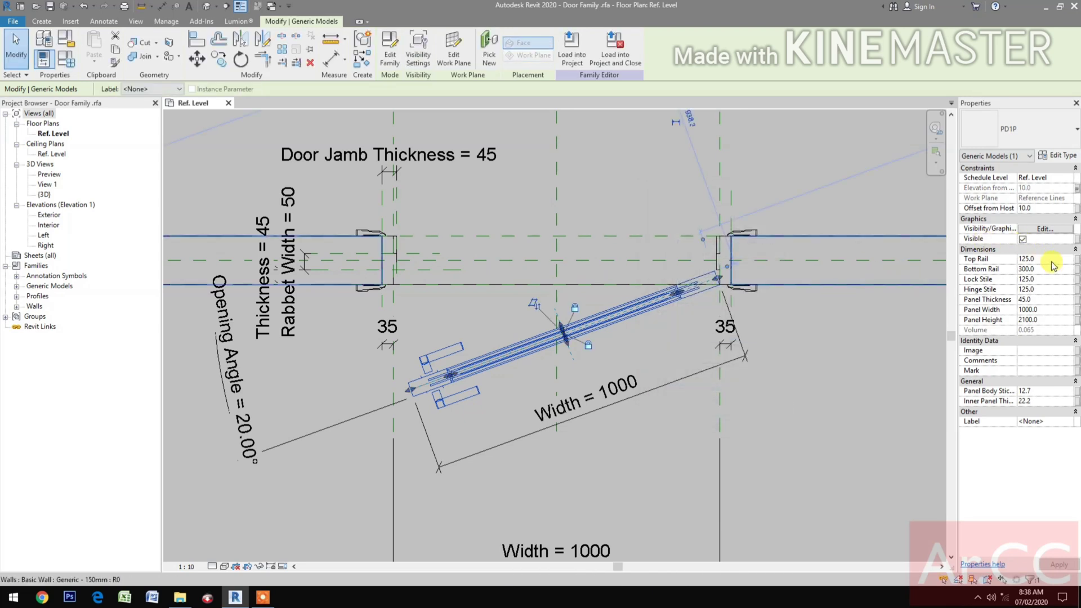
Step: Associate Top Rail with a new family parameter named Top Rail
{"action": "left_click", "coordinate": [1077, 260]}
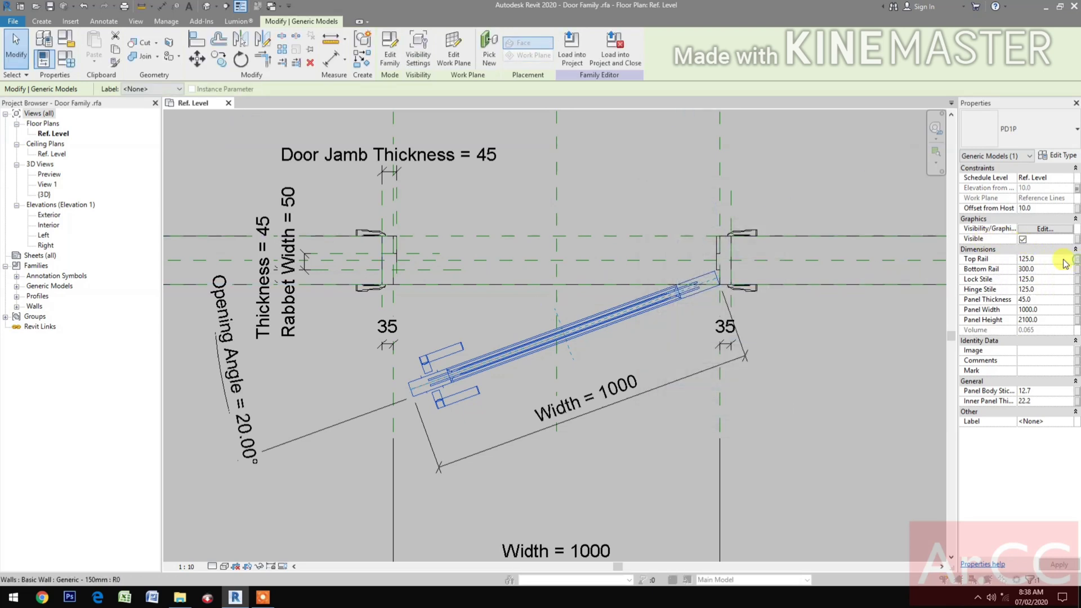
{"action": "scroll", "coordinate": [701, 349], "scroll_direction": "down", "scroll_amount": 3}
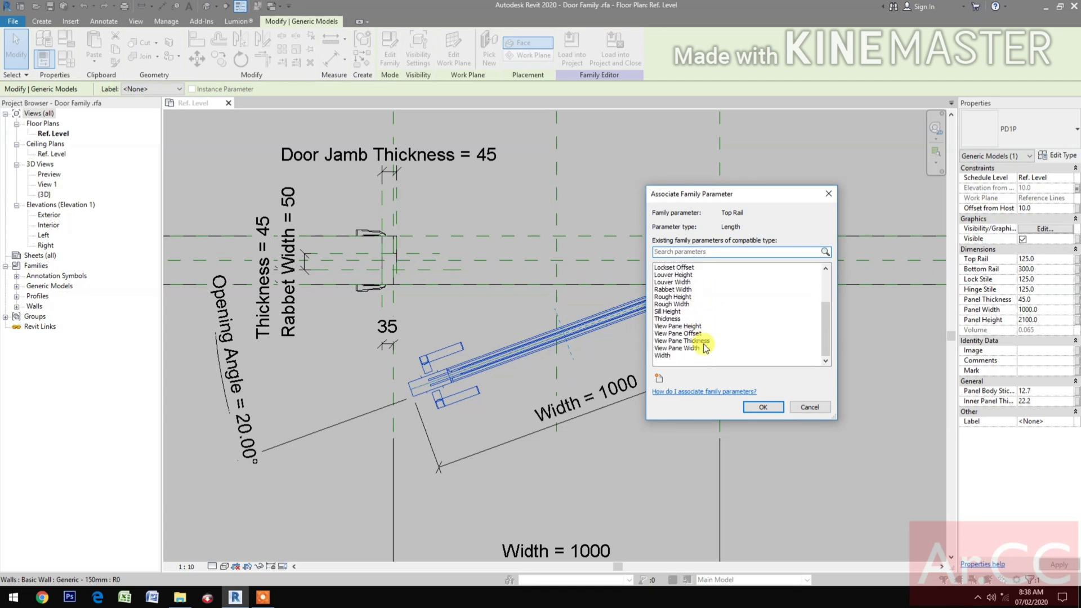
{"action": "left_click", "coordinate": [660, 381]}
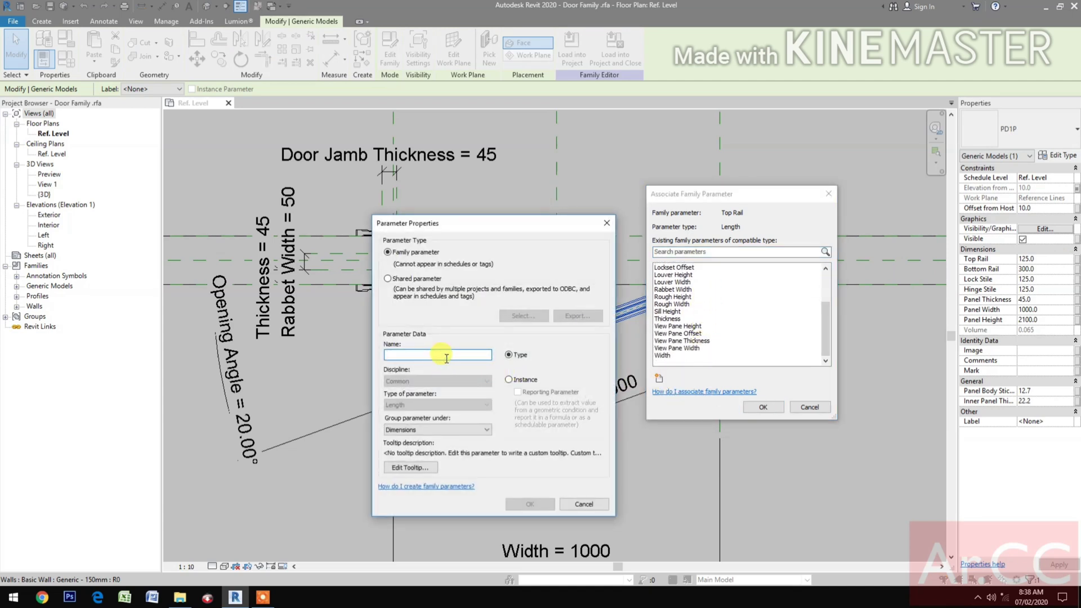
{"action": "type", "text": "Top Rail"}
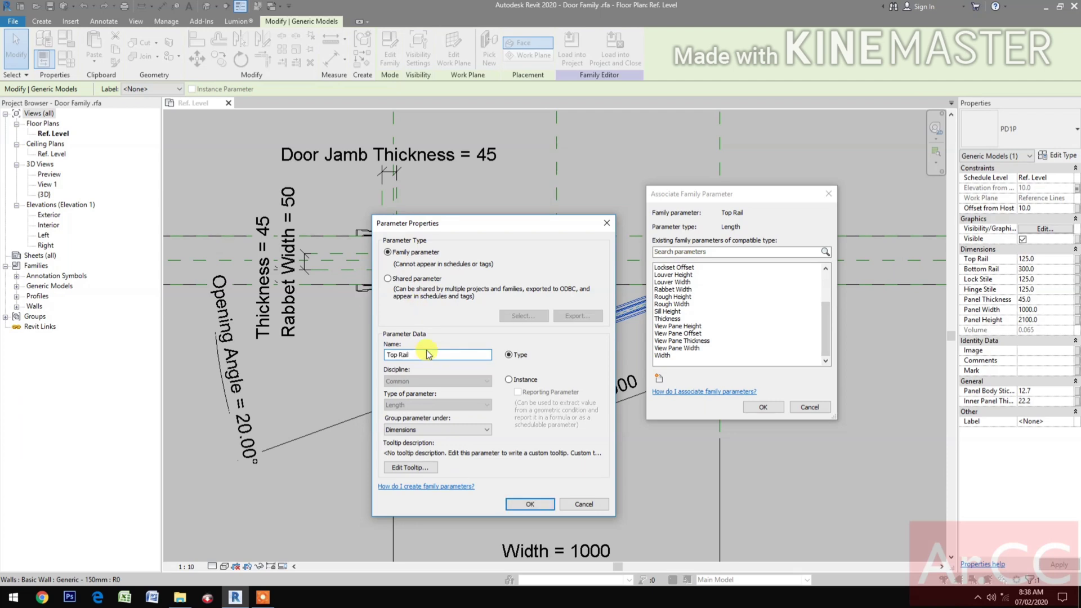
{"action": "left_click", "coordinate": [512, 504]}
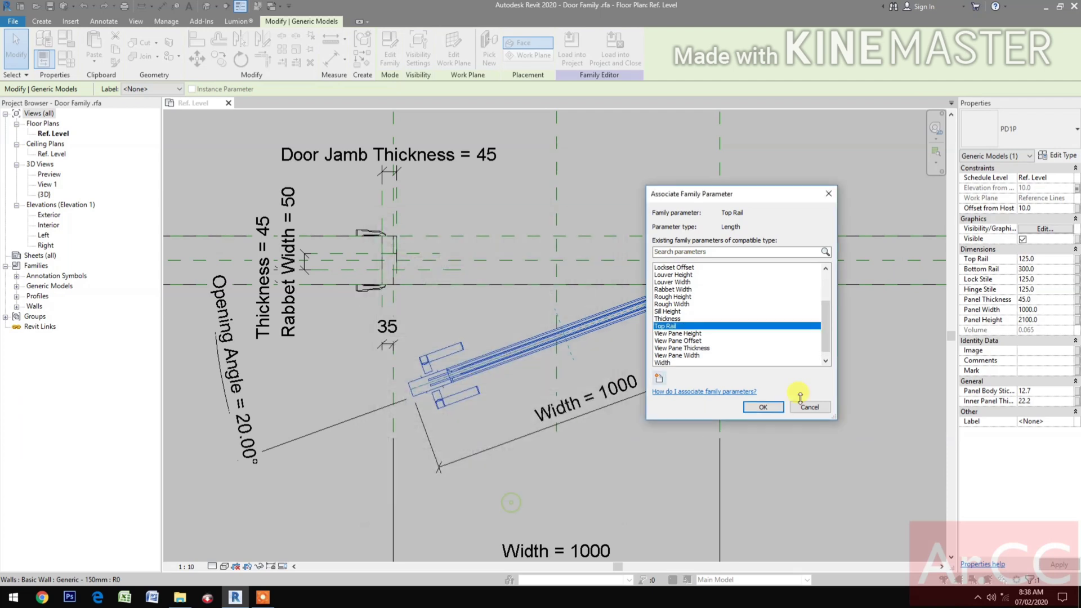
{"action": "left_click", "coordinate": [764, 407]}
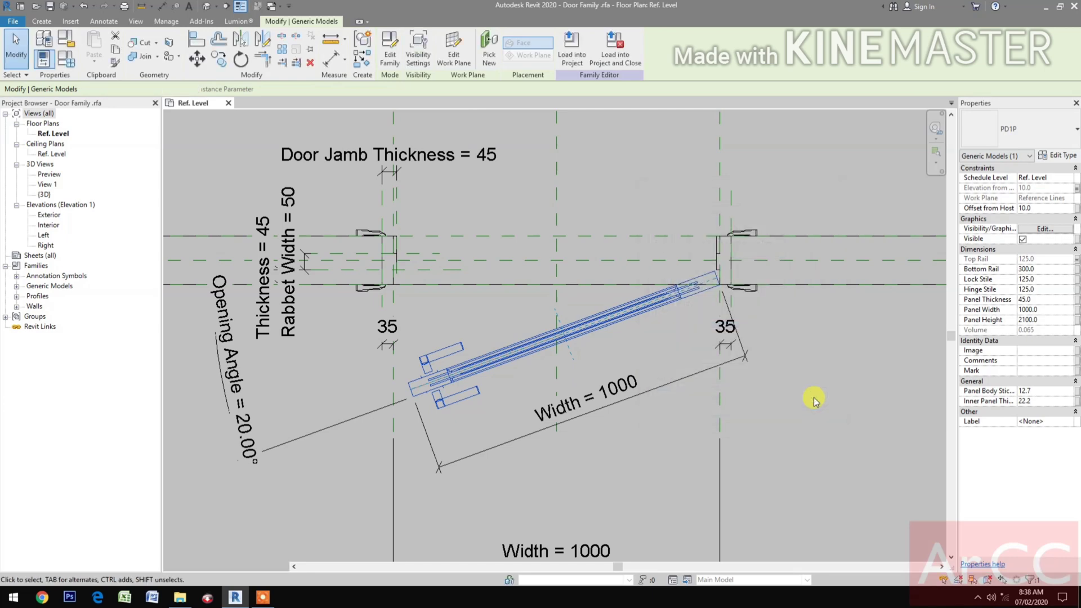
Step: Associate Bottom Rail with a new family parameter named Bottom Rail
{"action": "left_click", "coordinate": [1076, 269]}
{"action": "left_click", "coordinate": [659, 378]}
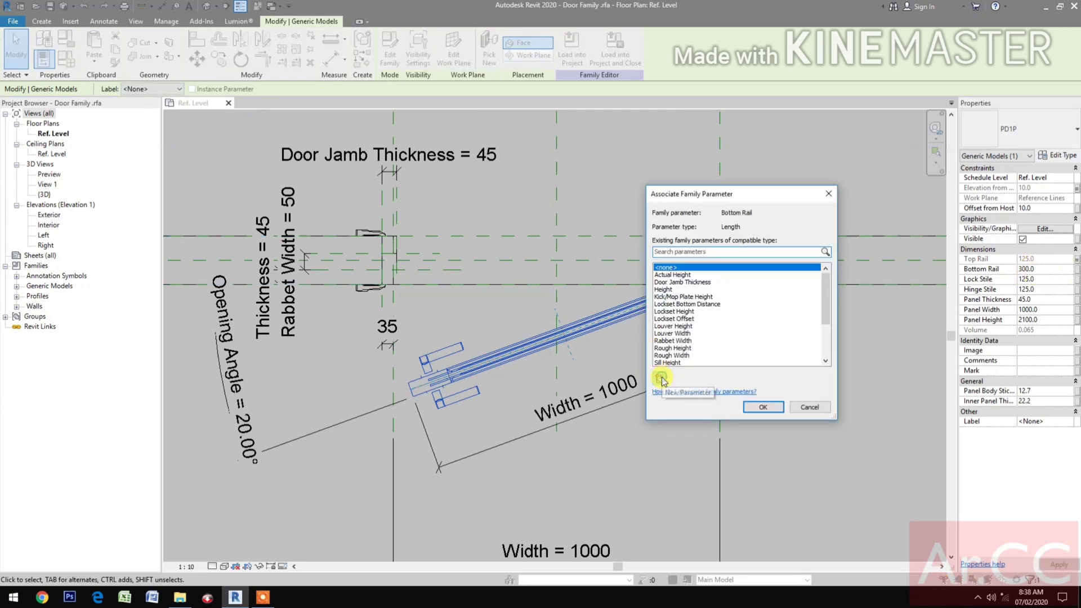
{"action": "type", "text": "B"}
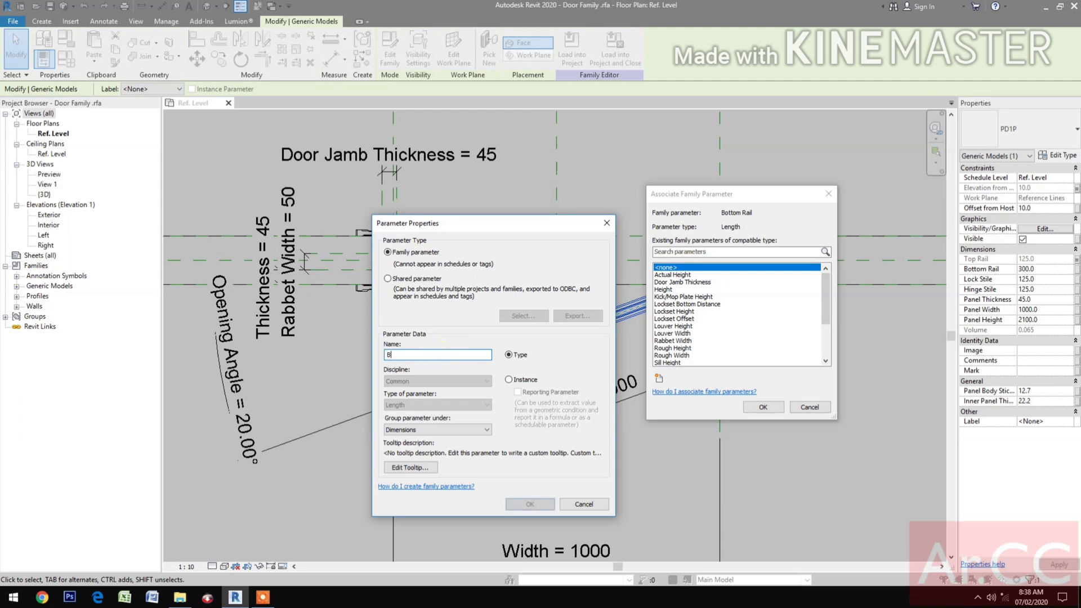
{"action": "type", "text": "ottom Rail"}
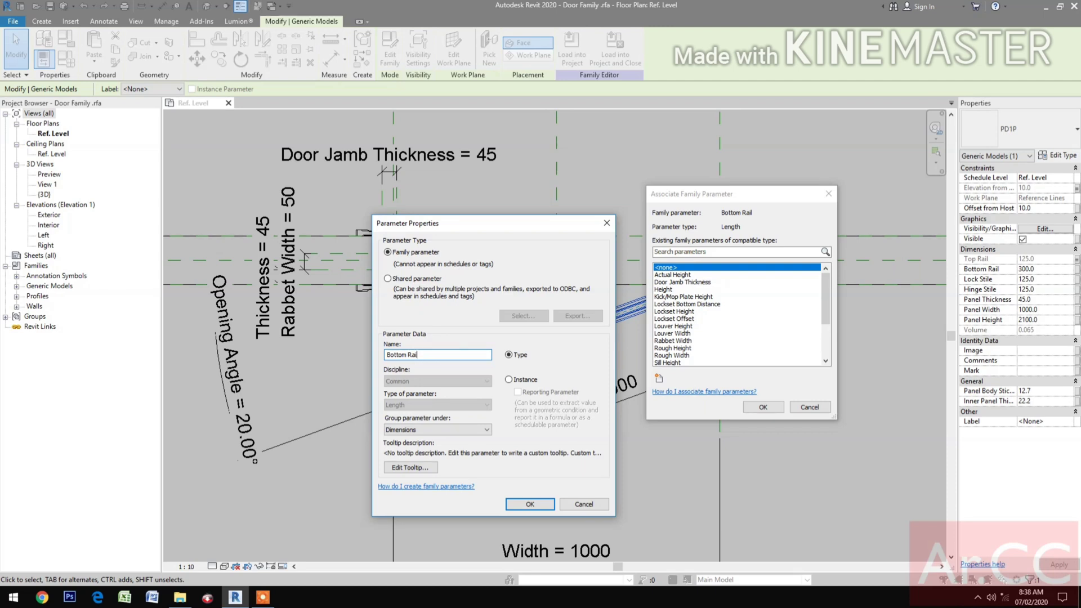
{"action": "left_click", "coordinate": [522, 505]}
{"action": "left_click", "coordinate": [769, 410]}
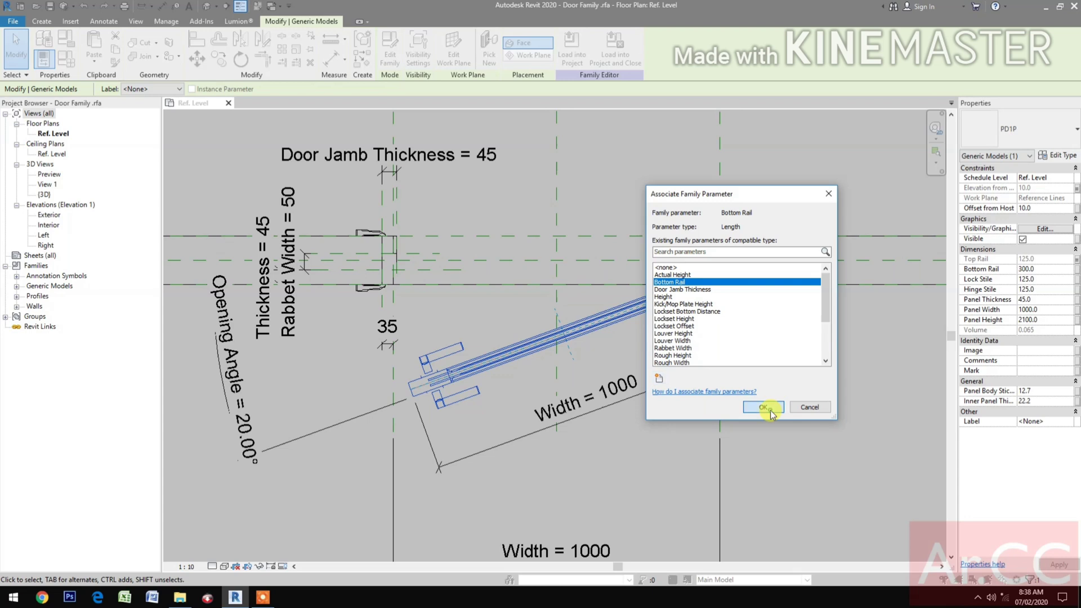
Step: Associate Lock Stile and Hinge Stile with new matching family parameters
{"action": "left_click", "coordinate": [1077, 280]}
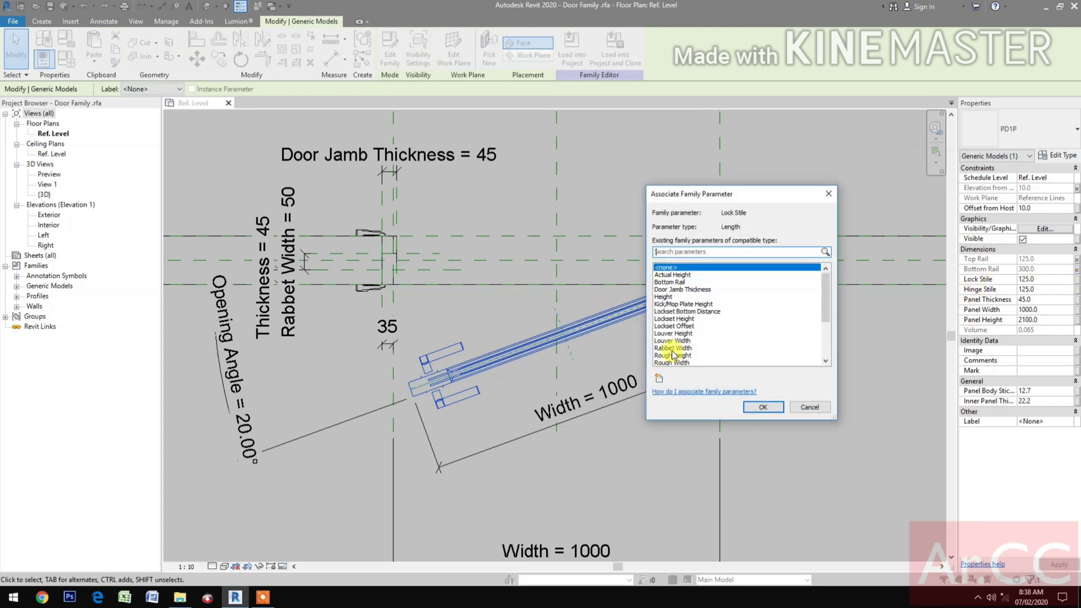
{"action": "left_click", "coordinate": [659, 378]}
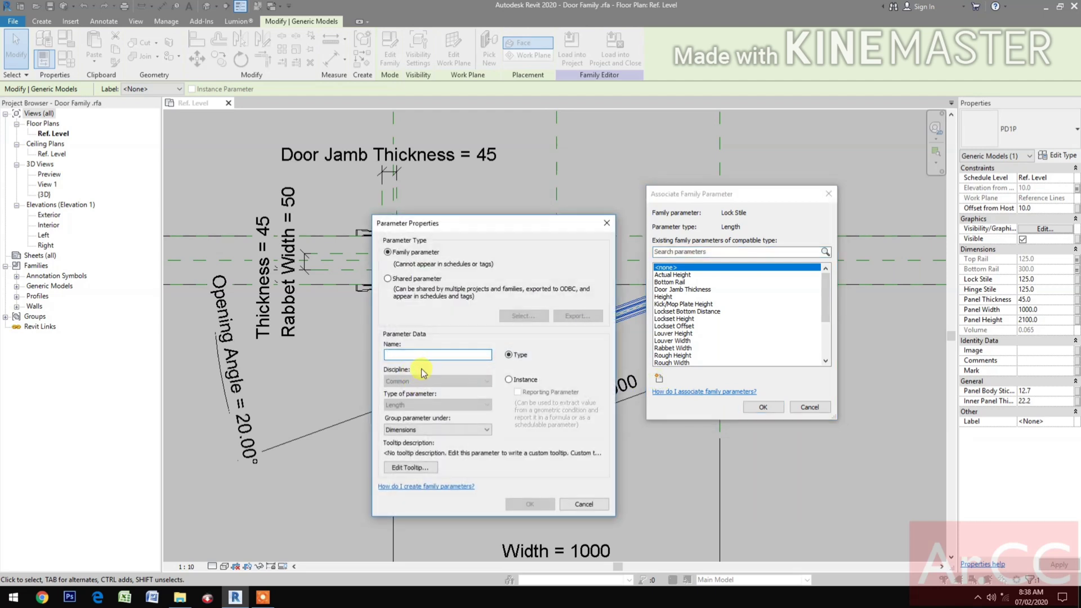
{"action": "type", "text": "Lock Stile"}
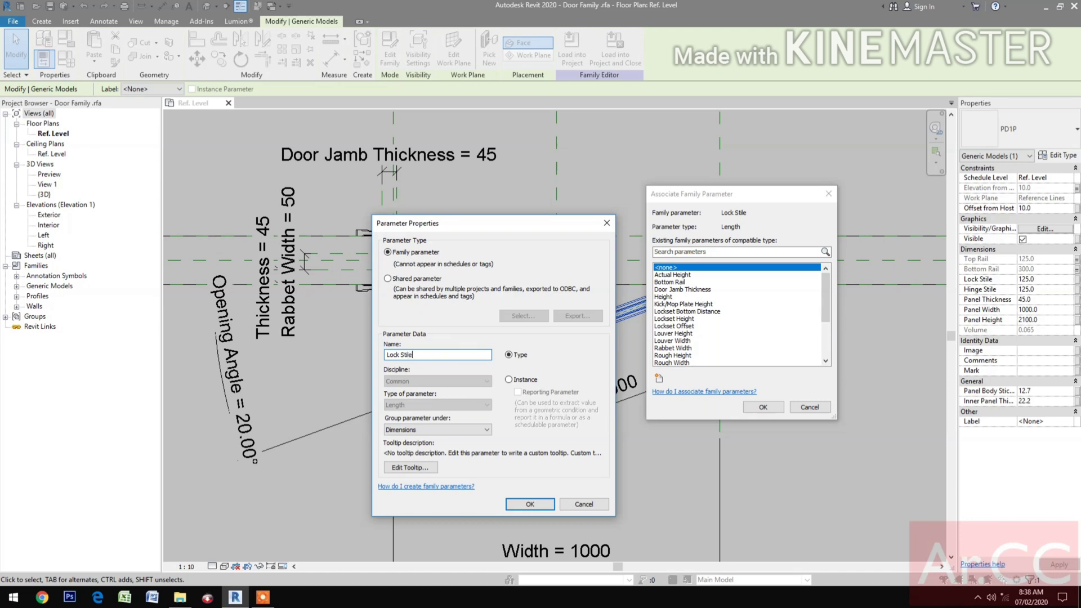
{"action": "left_click", "coordinate": [503, 505]}
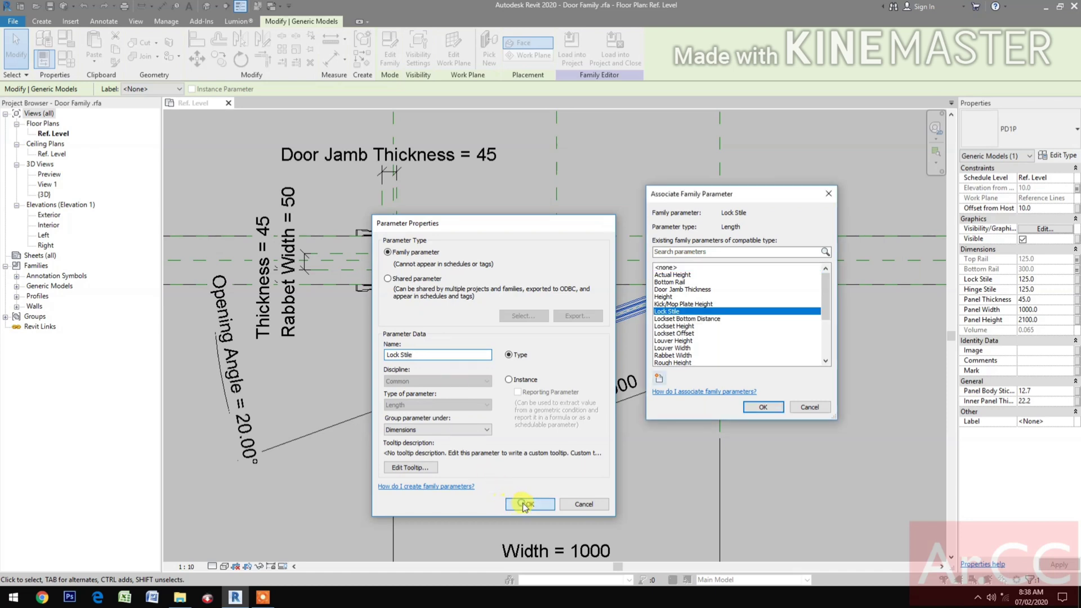
{"action": "left_click", "coordinate": [761, 407]}
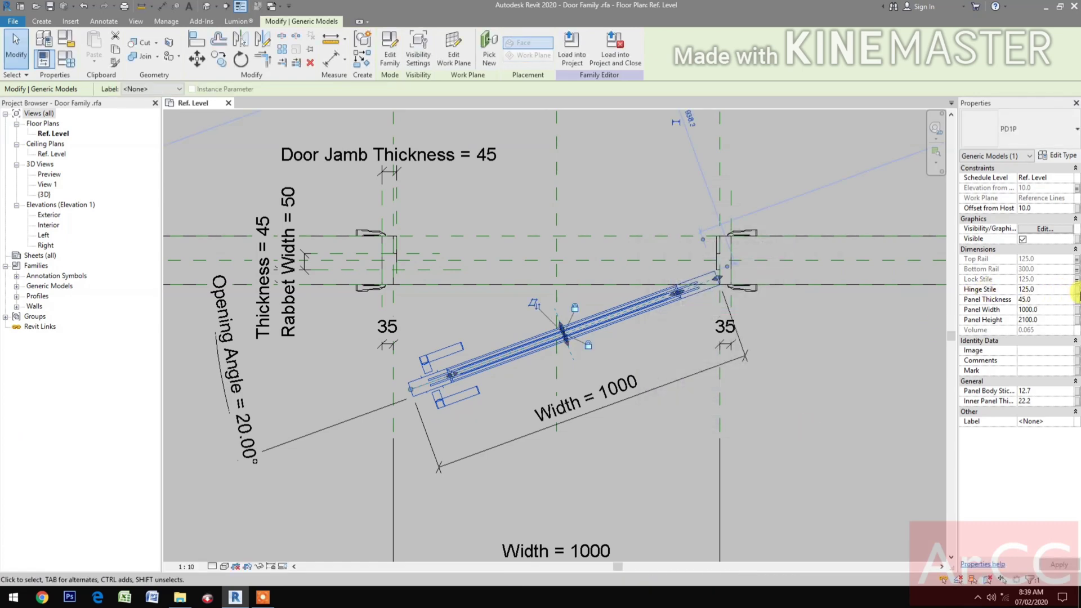
{"action": "left_click", "coordinate": [1076, 291]}
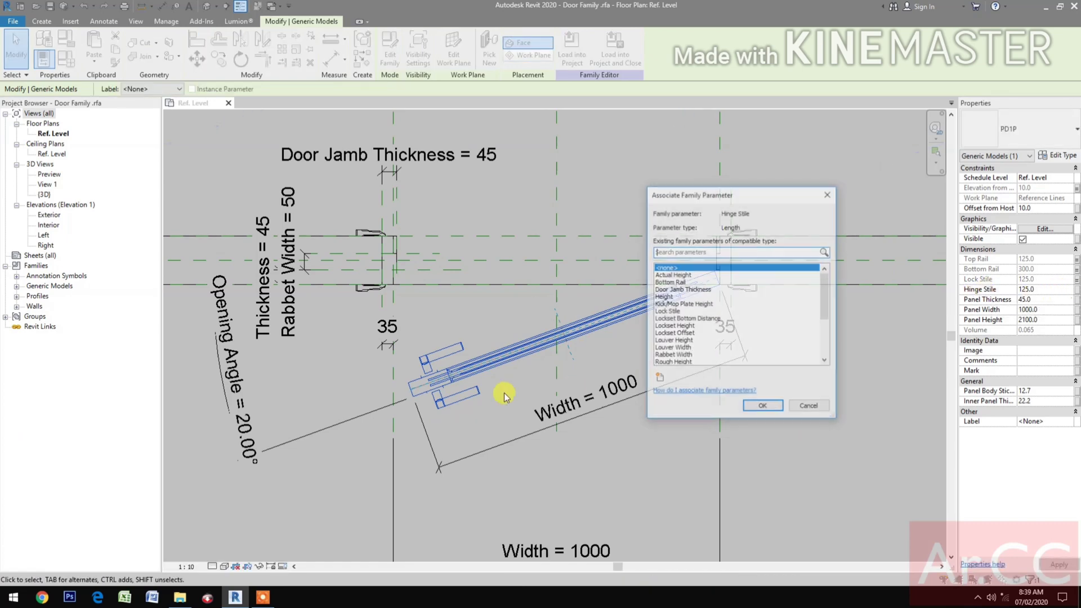
{"action": "left_click", "coordinate": [658, 379]}
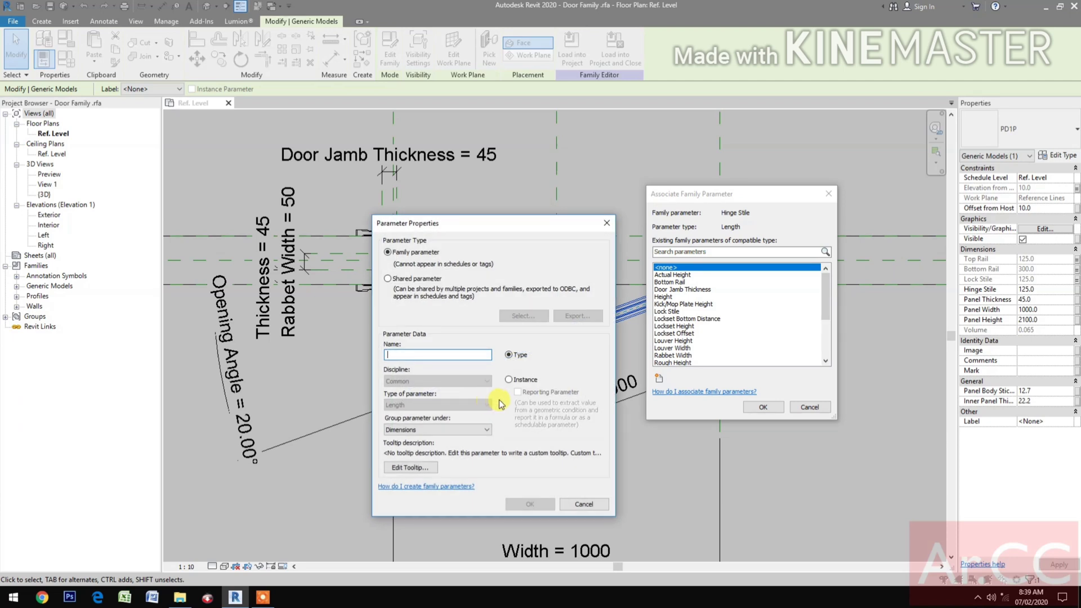
{"action": "type", "text": "Hinge Stile"}
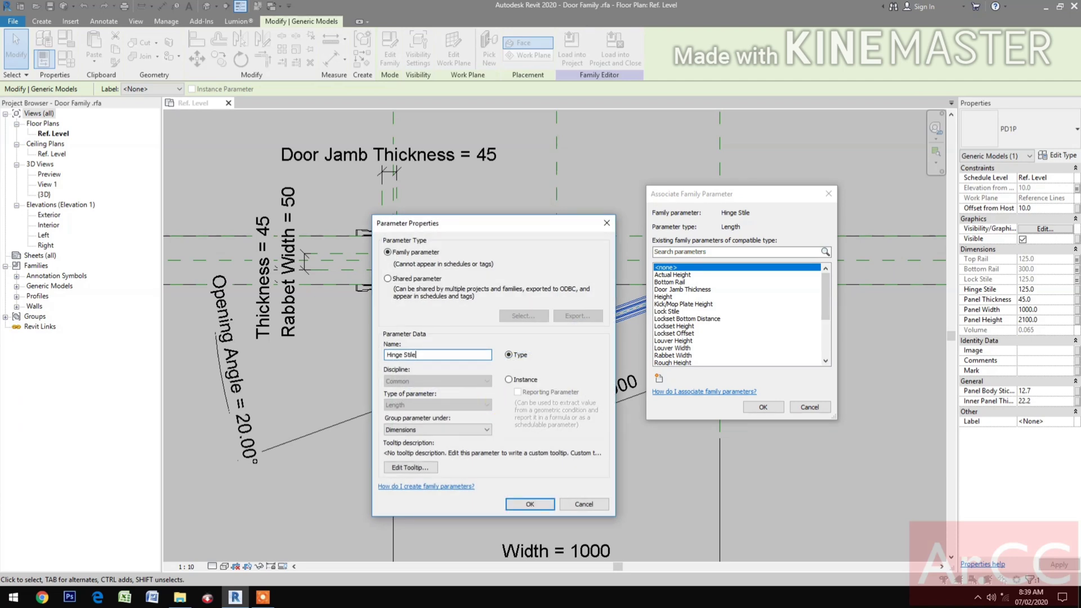
{"action": "left_click", "coordinate": [546, 503]}
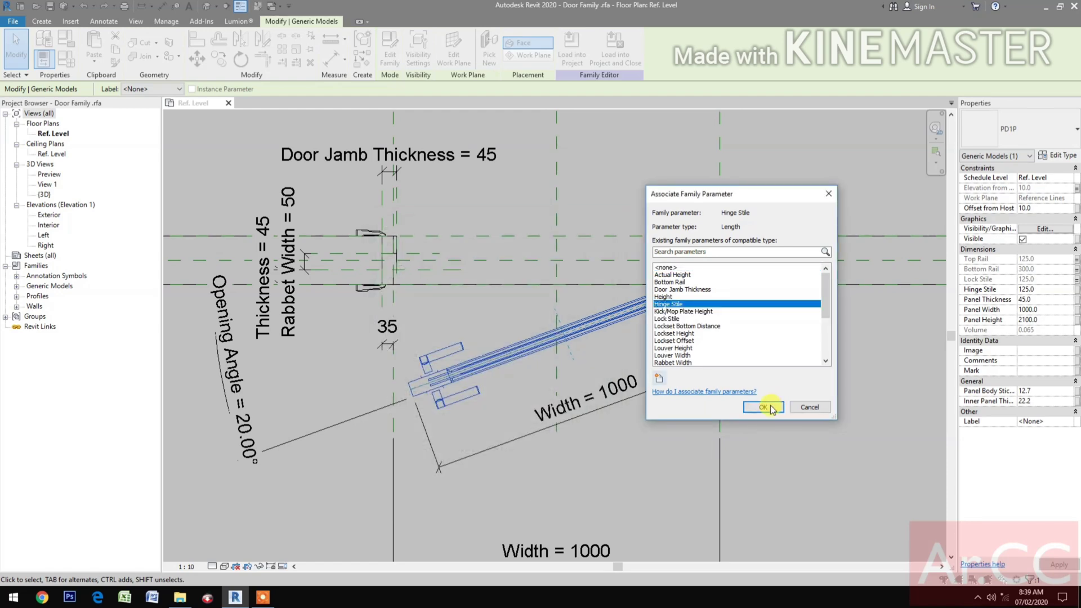
{"action": "left_click", "coordinate": [768, 407]}
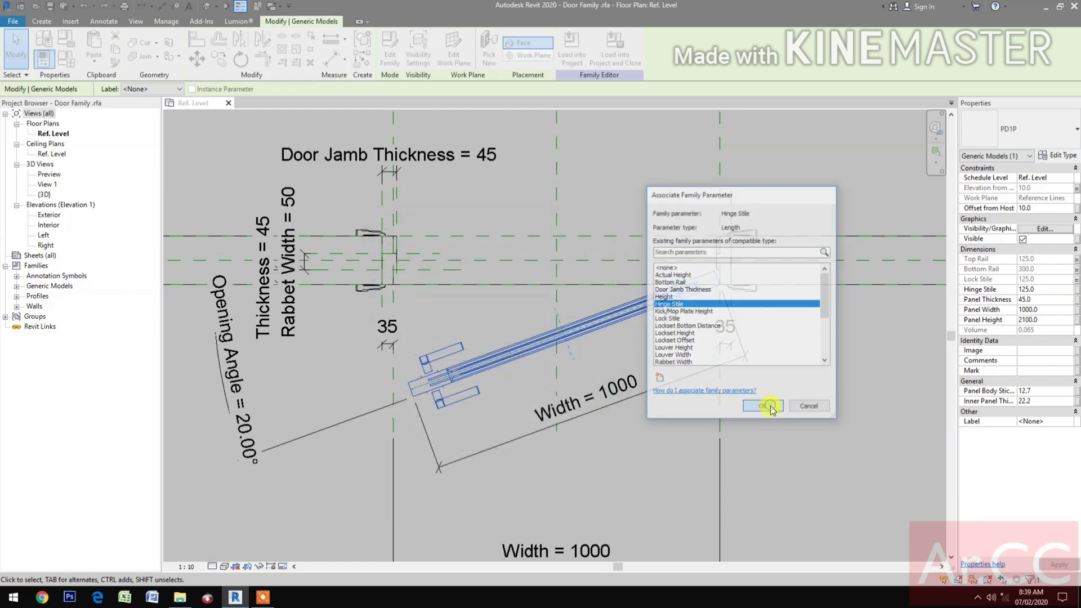
Step: Link Panel Thickness, Panel Width and Panel Height to Thickness, Width and Actual Height
{"action": "left_click", "coordinate": [1076, 300]}
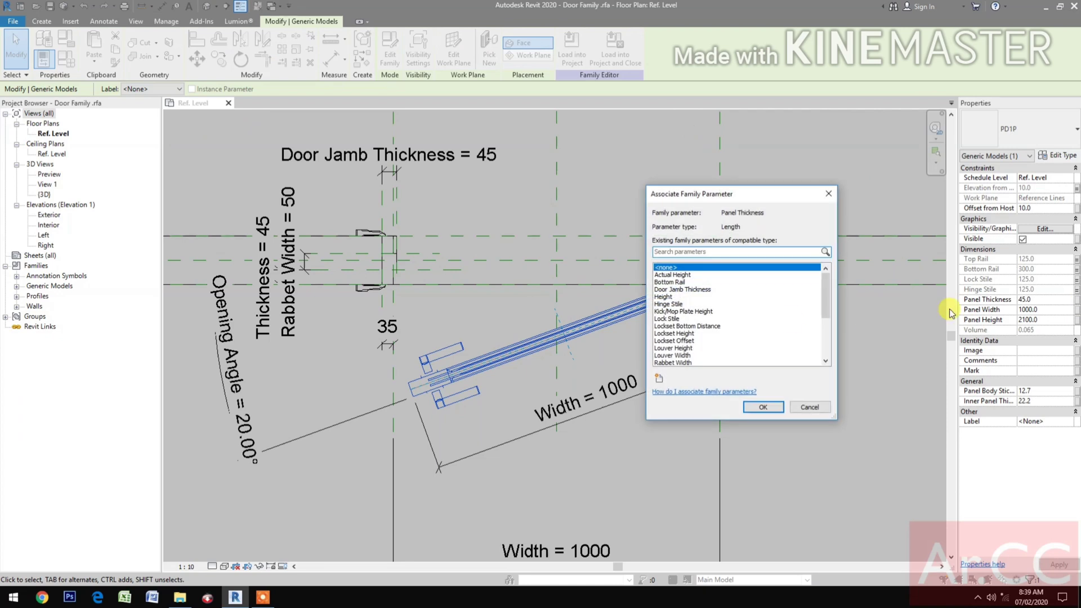
{"action": "scroll", "coordinate": [718, 363], "scroll_direction": "down", "scroll_amount": 1}
{"action": "scroll", "coordinate": [718, 363], "scroll_direction": "down", "scroll_amount": 3}
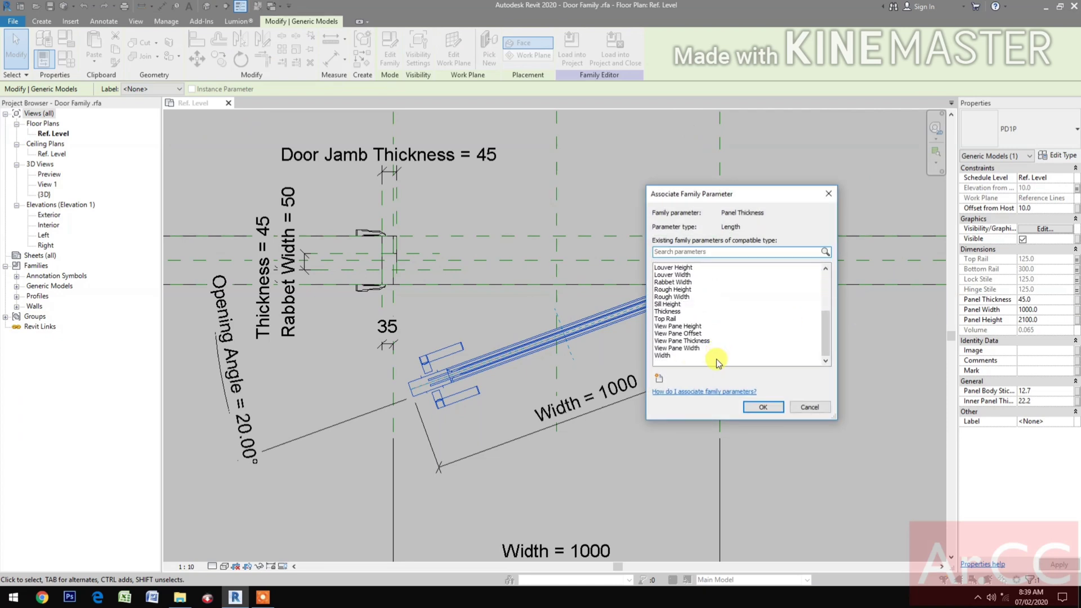
{"action": "left_click", "coordinate": [676, 311]}
{"action": "left_click", "coordinate": [761, 406]}
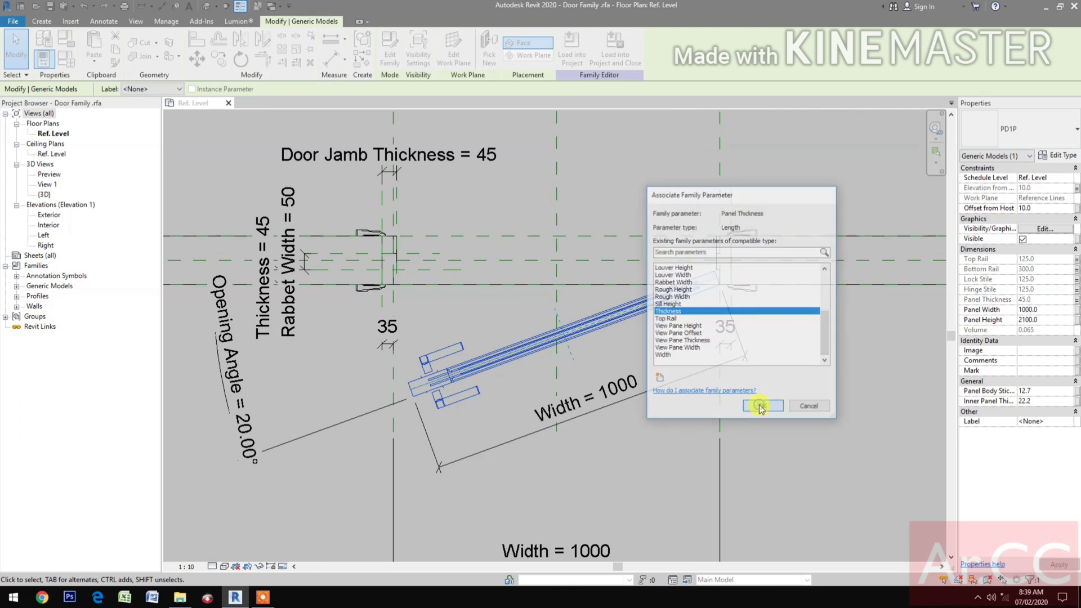
{"action": "left_click", "coordinate": [1076, 311]}
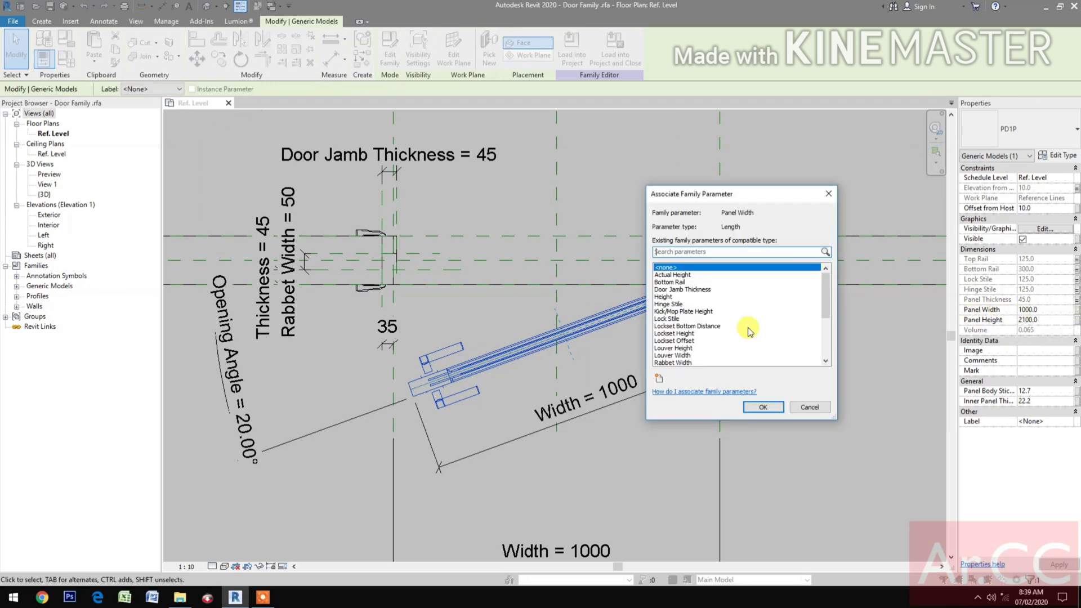
{"action": "scroll", "coordinate": [750, 332], "scroll_direction": "down", "scroll_amount": 8}
{"action": "left_click", "coordinate": [675, 356]}
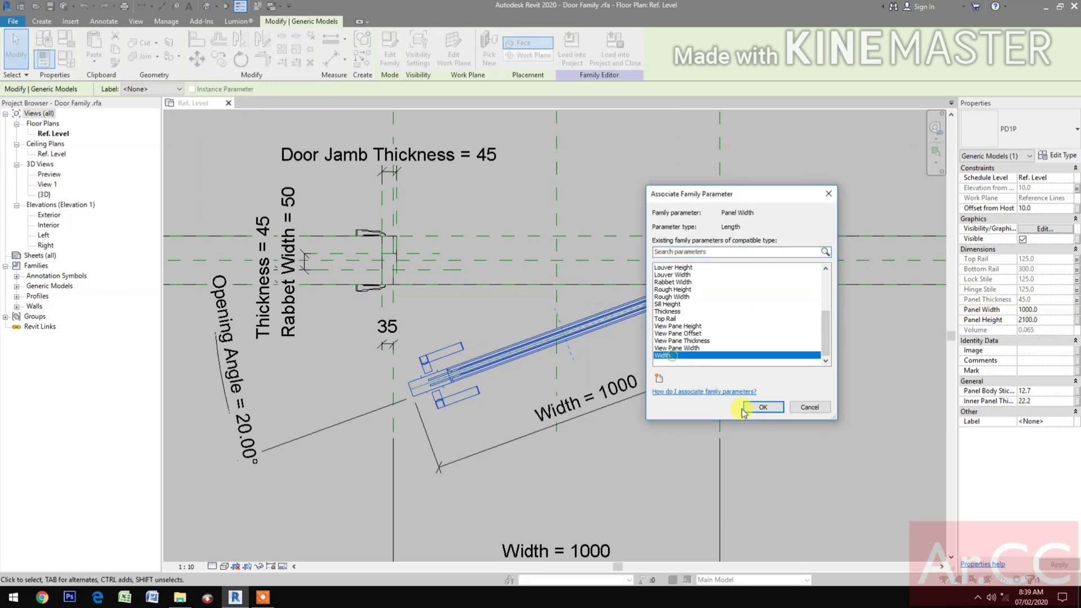
{"action": "left_click", "coordinate": [763, 407]}
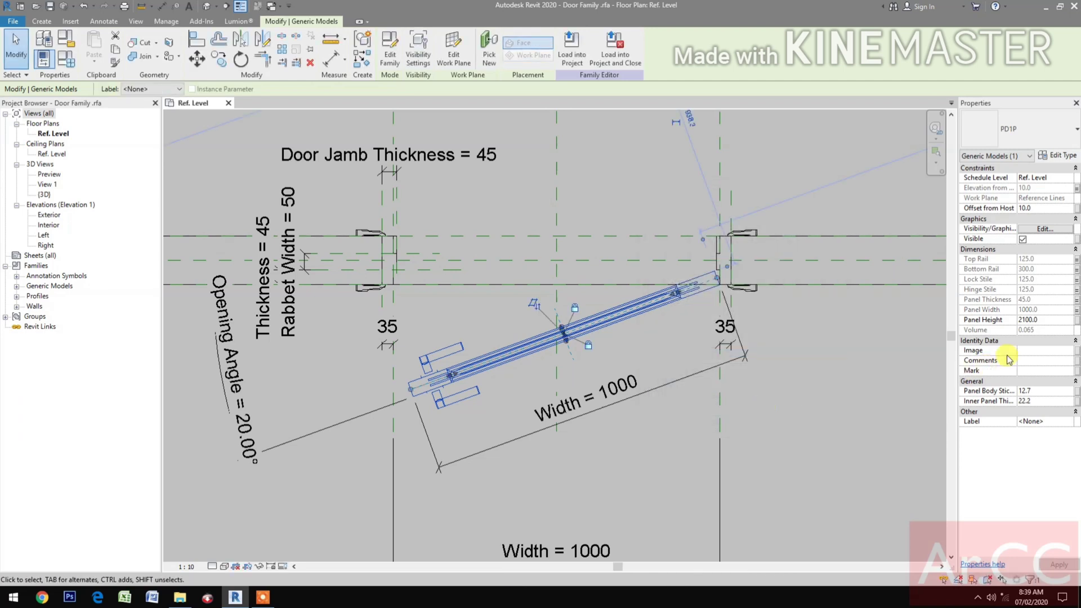
{"action": "left_click", "coordinate": [1077, 319]}
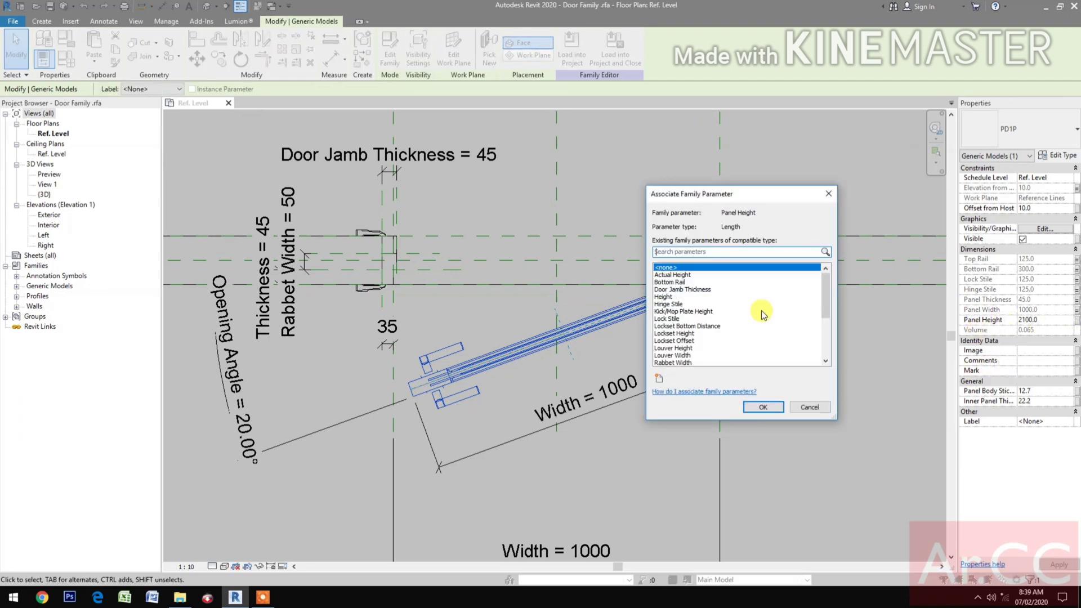
{"action": "left_click", "coordinate": [678, 274]}
{"action": "left_click", "coordinate": [755, 409]}
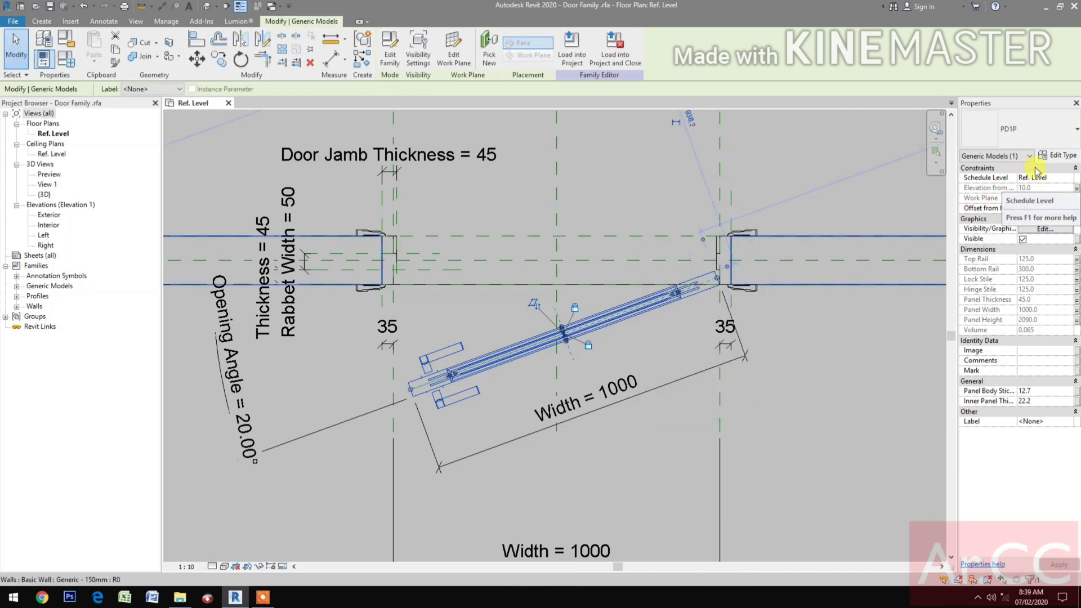
Step: In PD1P Type Properties, link Frame Rail Finish and Frame Stile Finish to new parameters
{"action": "left_click", "coordinate": [1058, 155]}
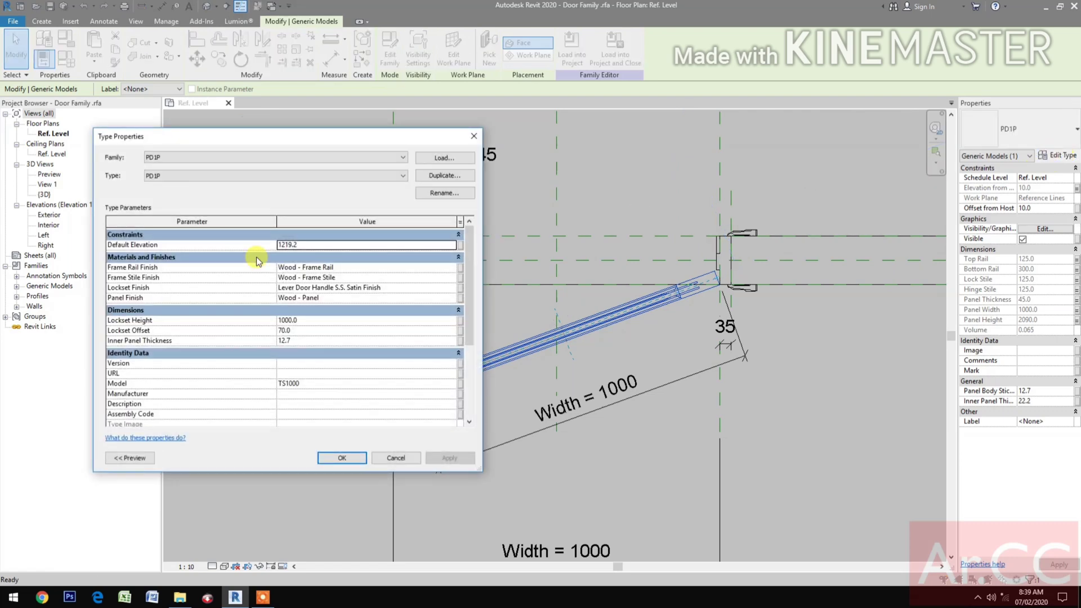
{"action": "left_click", "coordinate": [460, 269]}
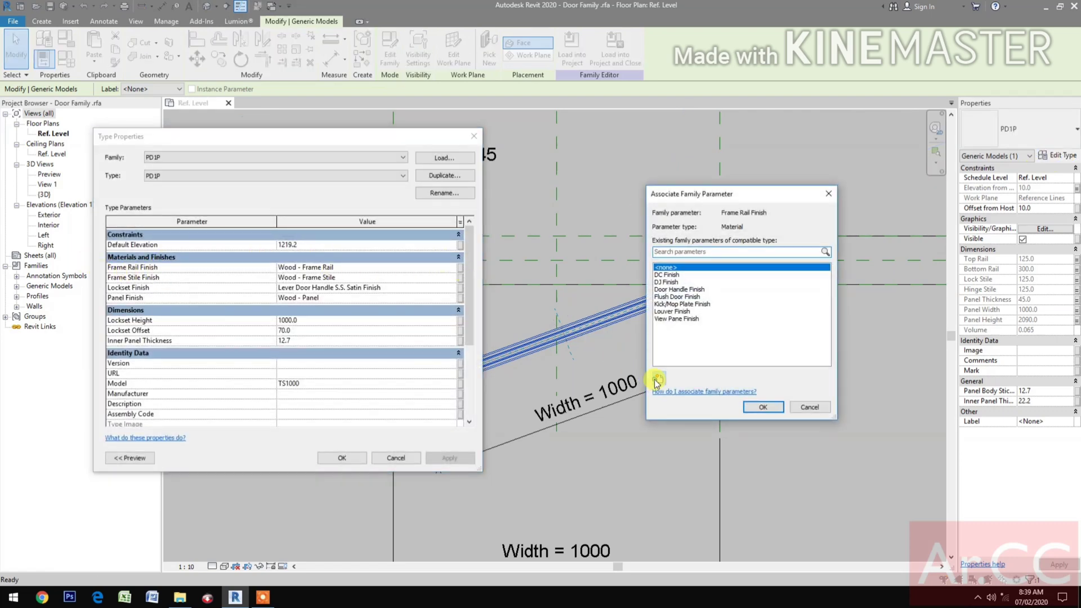
{"action": "left_click", "coordinate": [658, 378]}
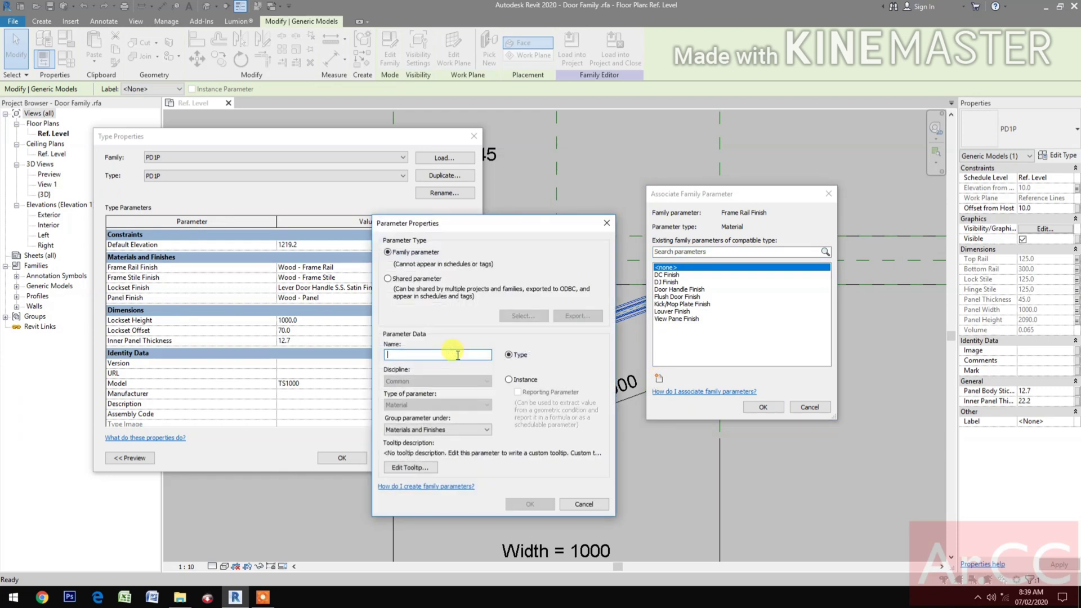
{"action": "type", "text": "Frame Rail Finish"}
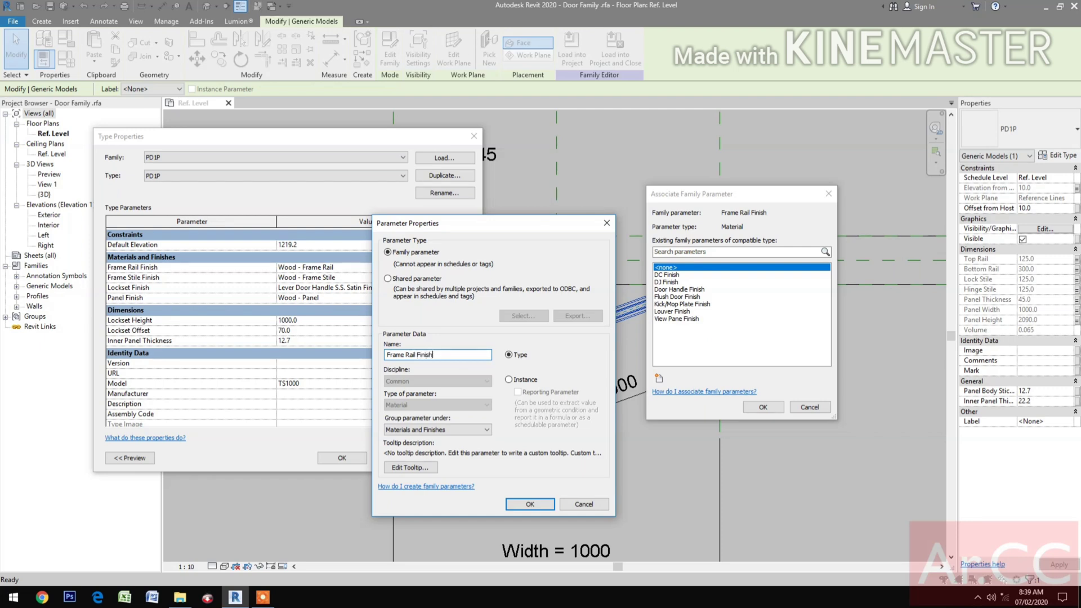
{"action": "left_click", "coordinate": [514, 505]}
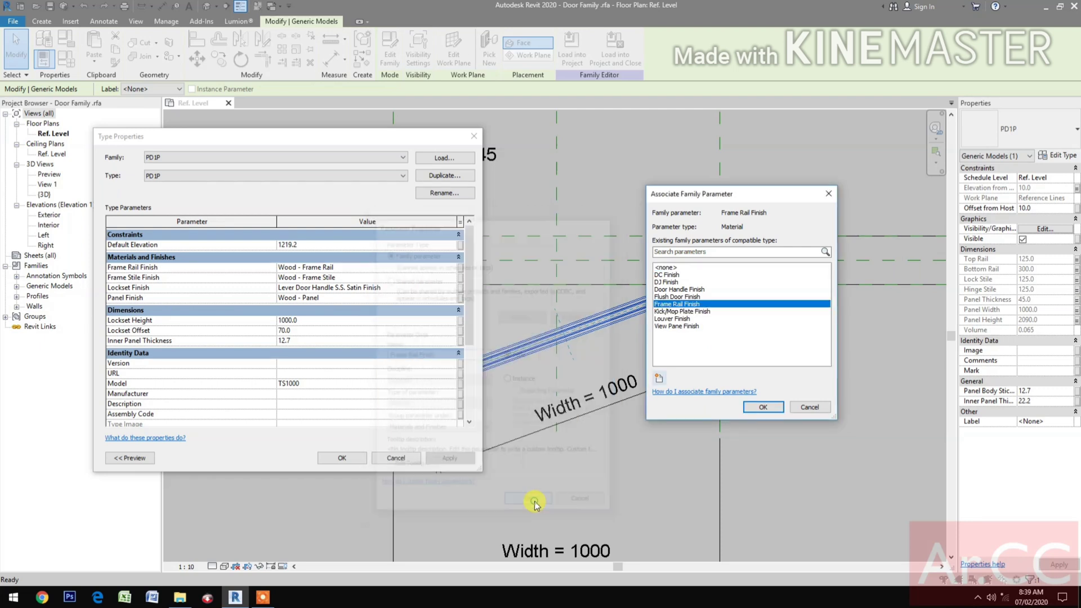
{"action": "left_click", "coordinate": [765, 408]}
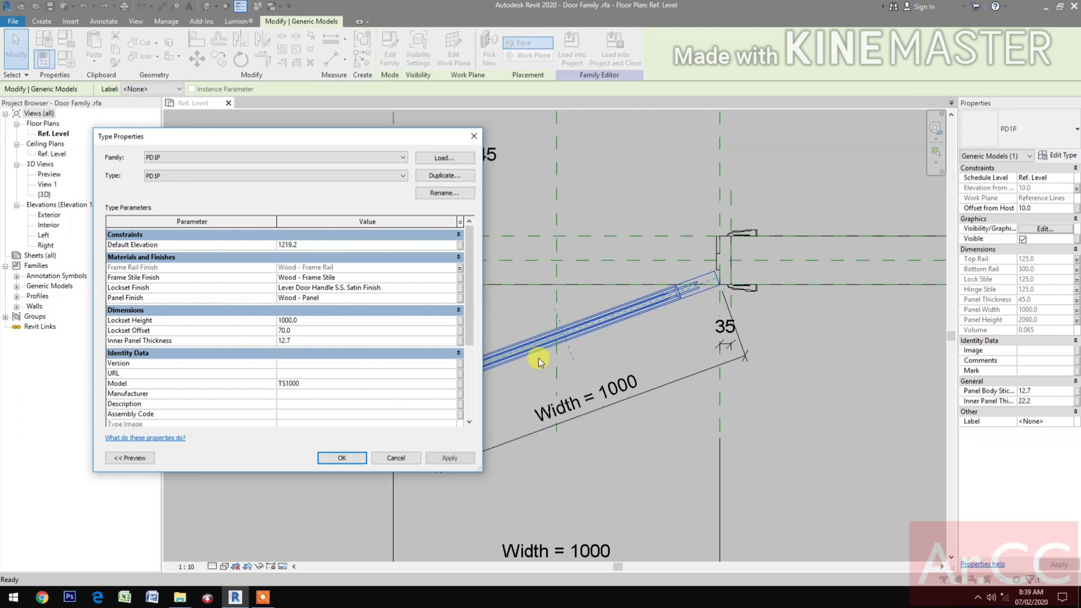
{"action": "left_click", "coordinate": [461, 283]}
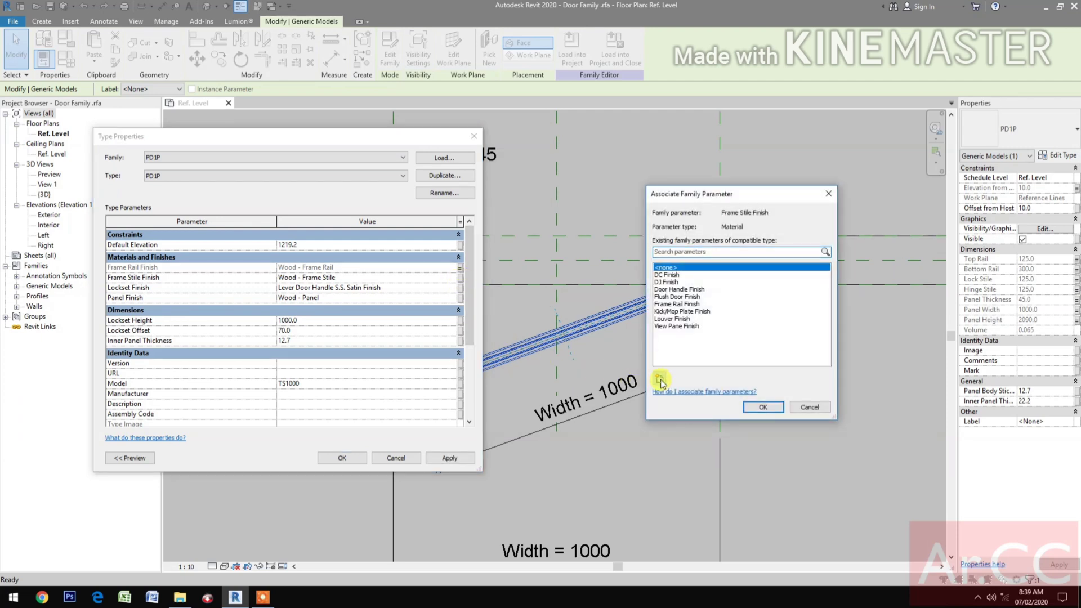
{"action": "left_click", "coordinate": [659, 378]}
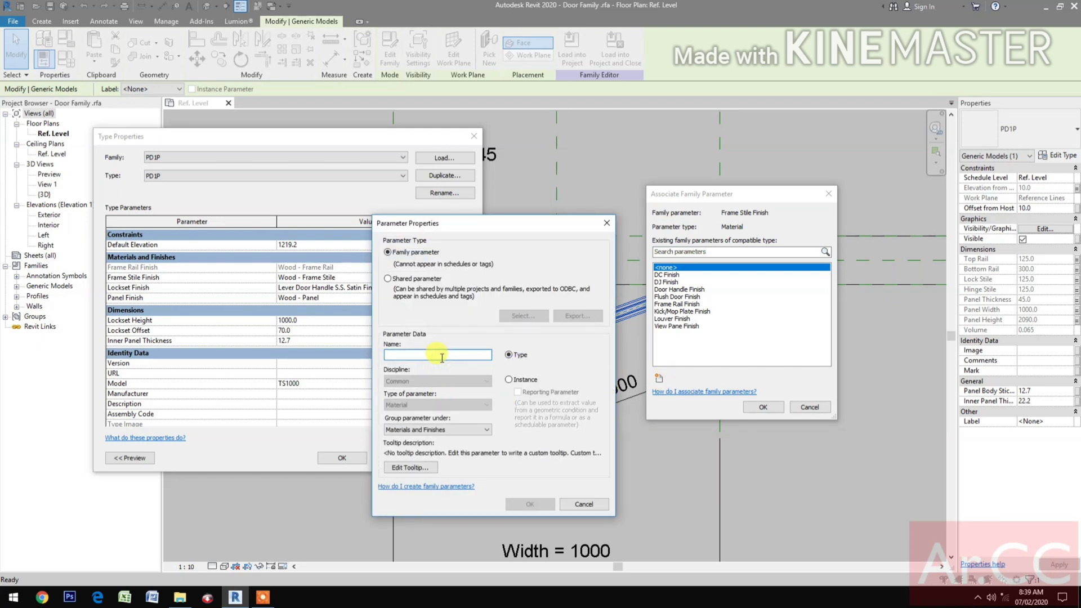
{"action": "type", "text": "Frame Stile Finish"}
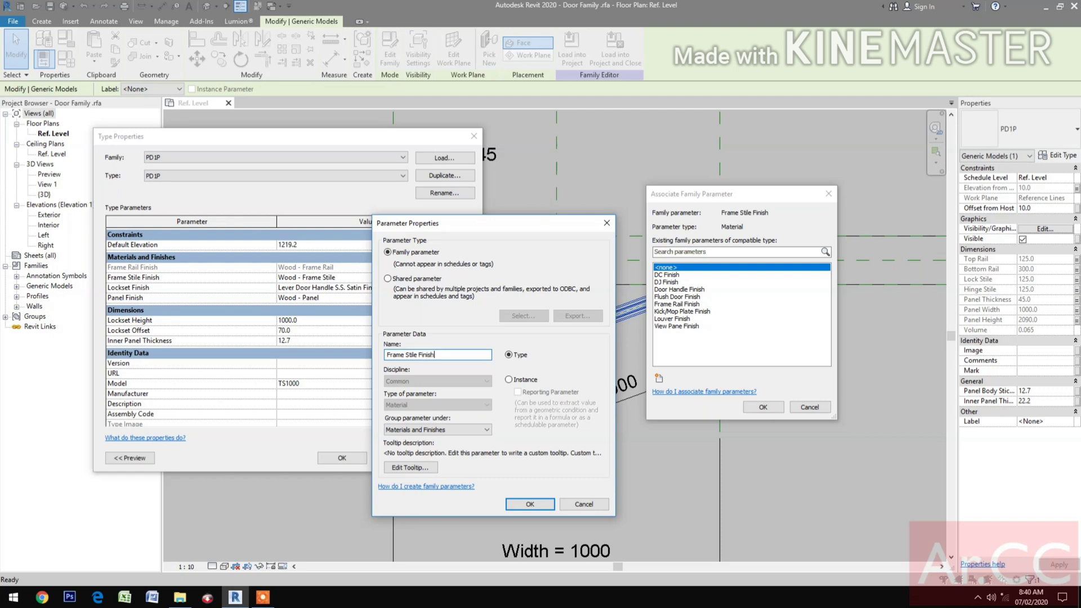
{"action": "left_click", "coordinate": [529, 504]}
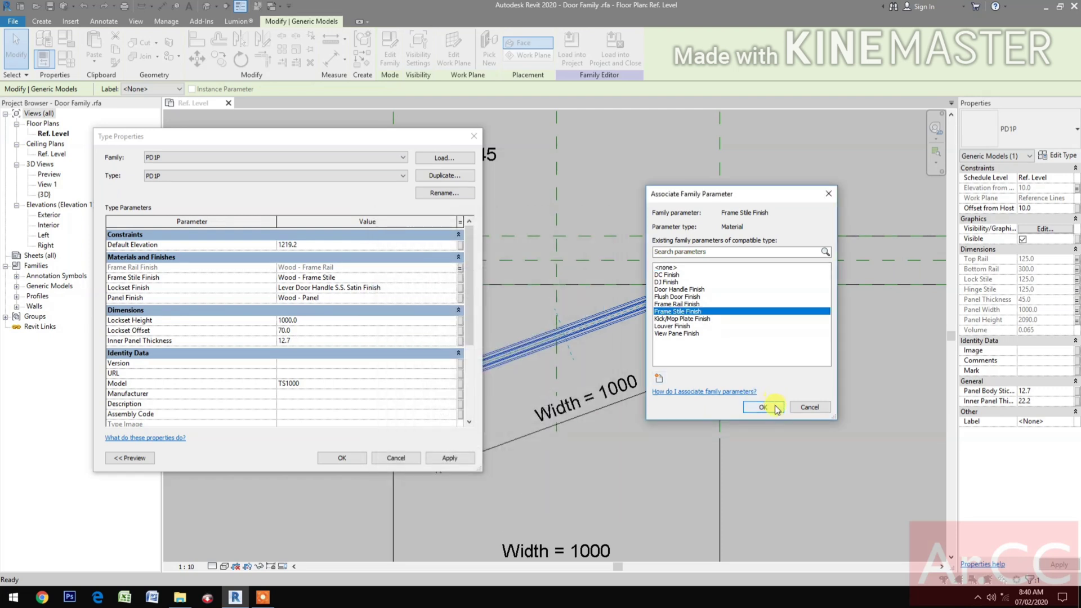
{"action": "left_click", "coordinate": [763, 407]}
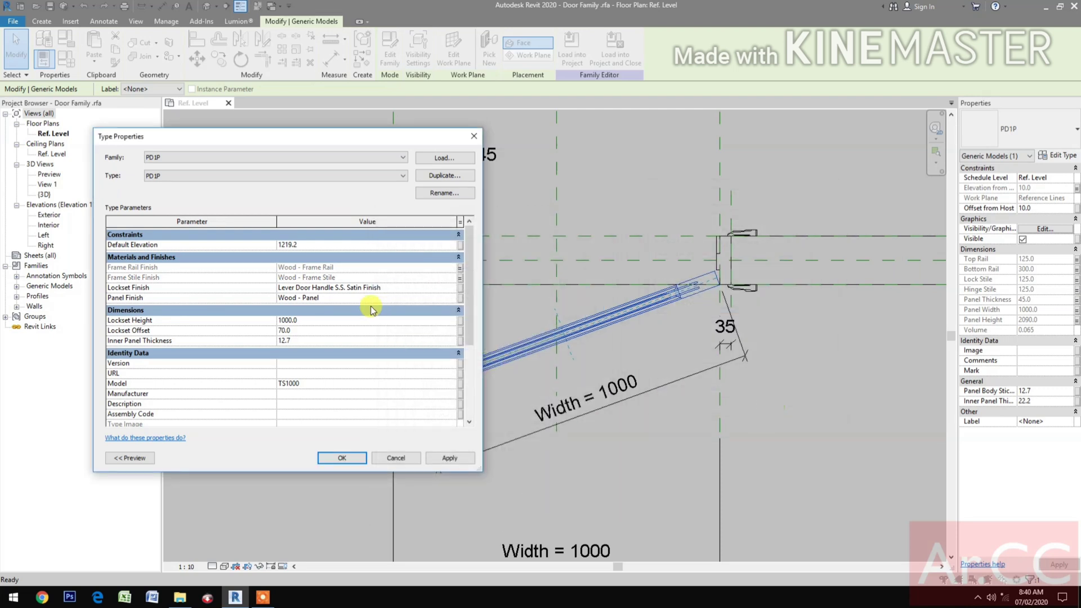
Step: Link Lockset Finish to Door Handle Finish and Panel Finish to a new parameter
{"action": "left_click", "coordinate": [461, 287]}
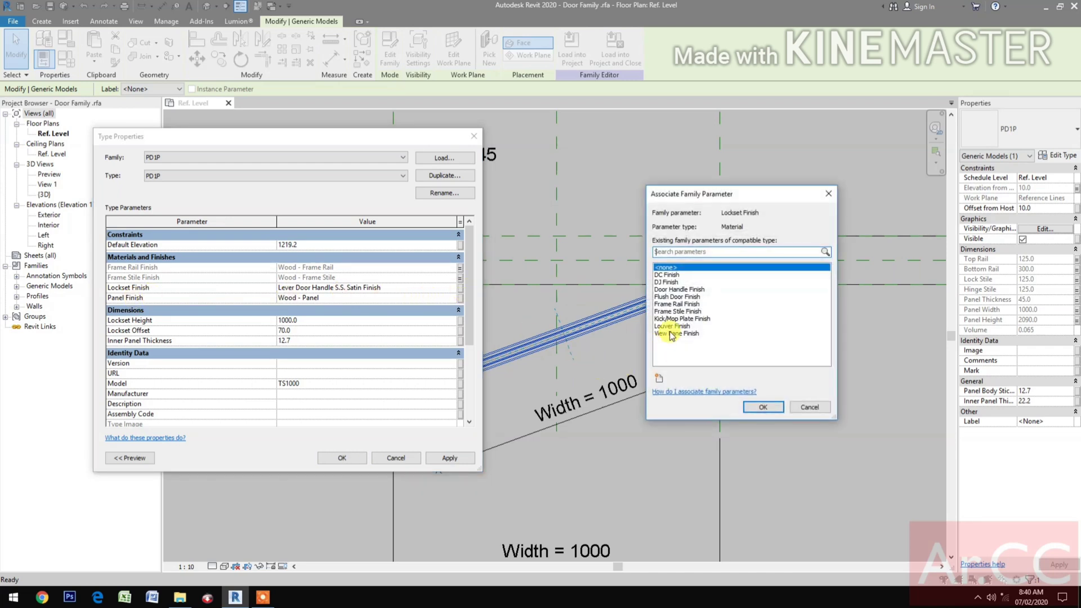
{"action": "left_click", "coordinate": [670, 289]}
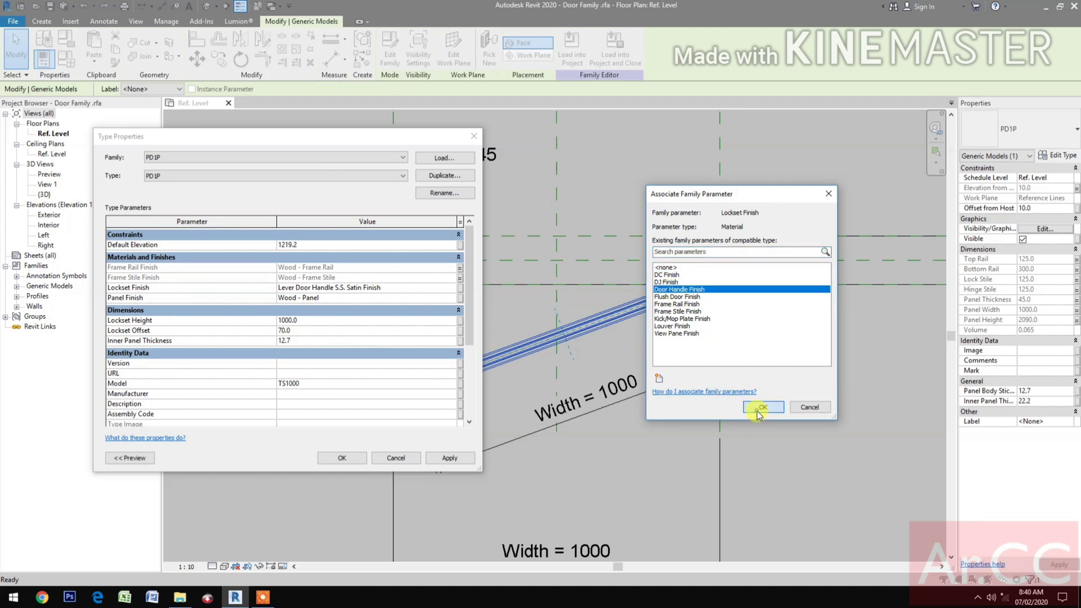
{"action": "left_click", "coordinate": [760, 409]}
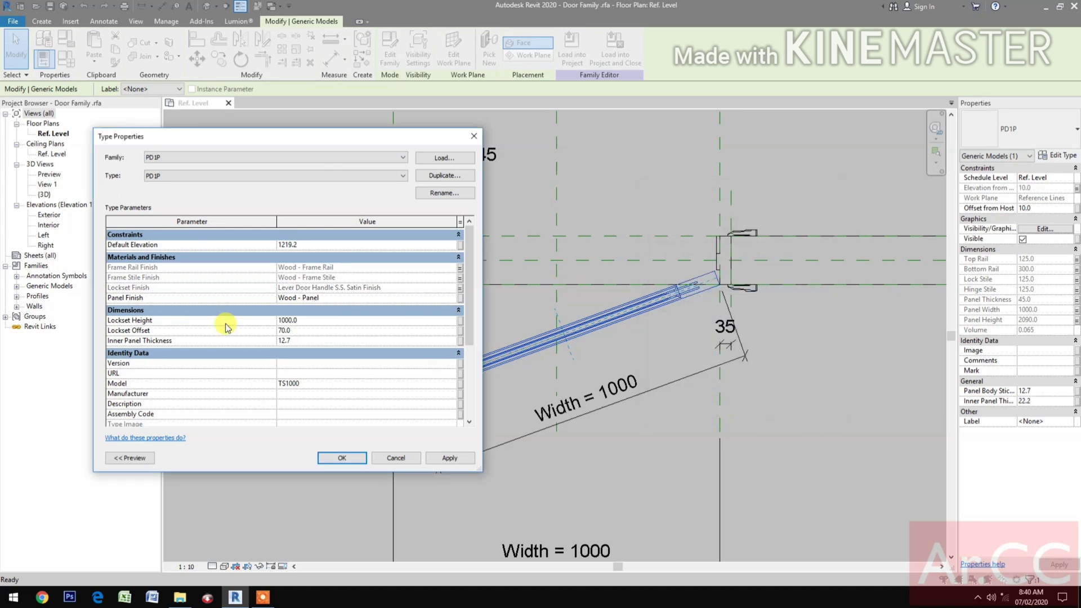
{"action": "left_click", "coordinate": [459, 299]}
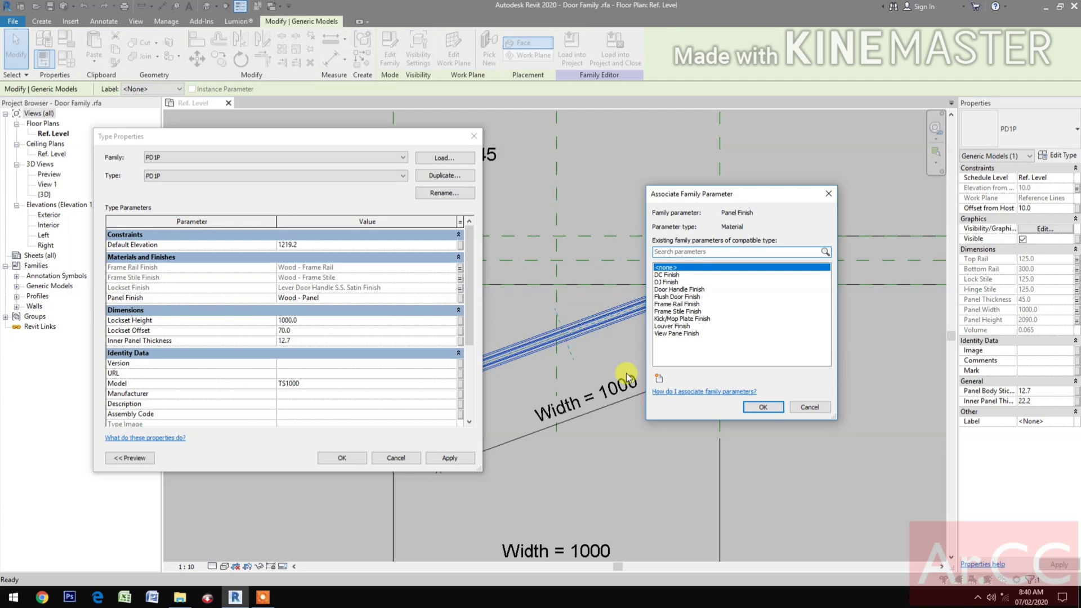
{"action": "left_click", "coordinate": [659, 378]}
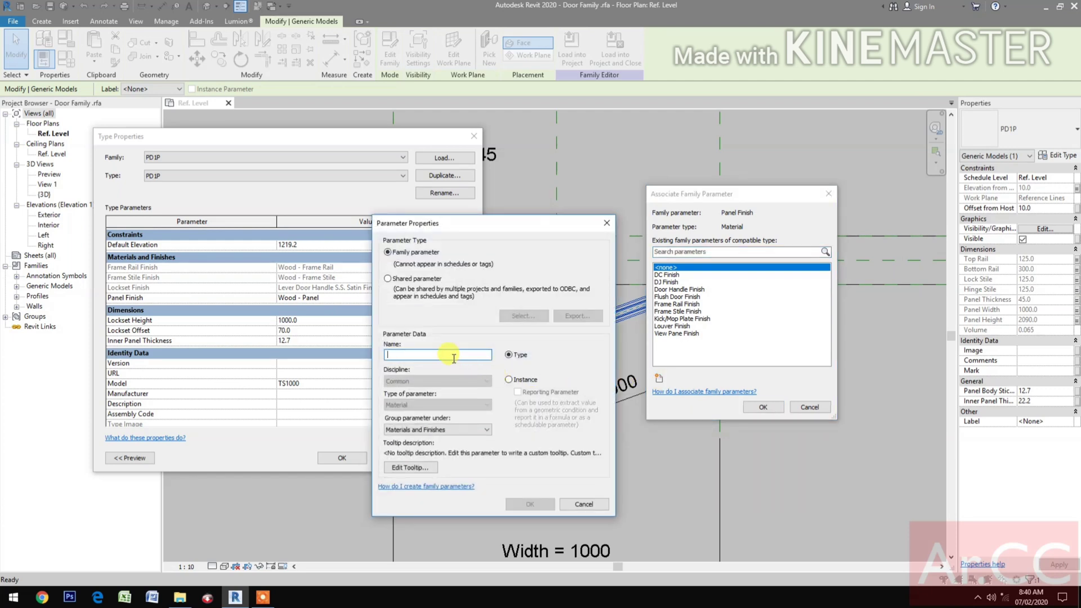
{"action": "type", "text": "Panel Finish"}
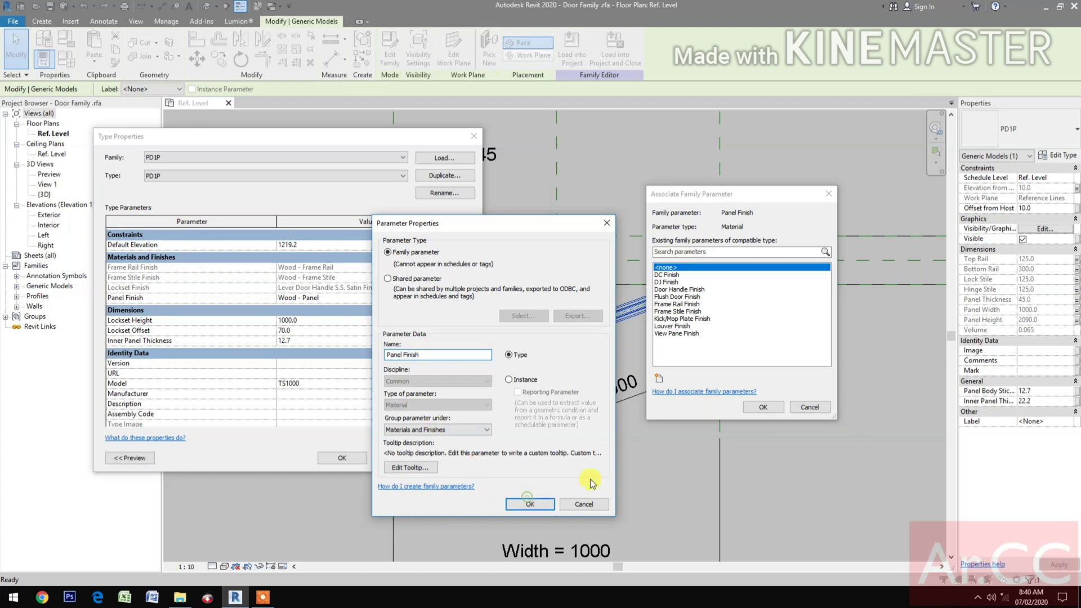
{"action": "left_click", "coordinate": [535, 504]}
{"action": "left_click", "coordinate": [760, 407]}
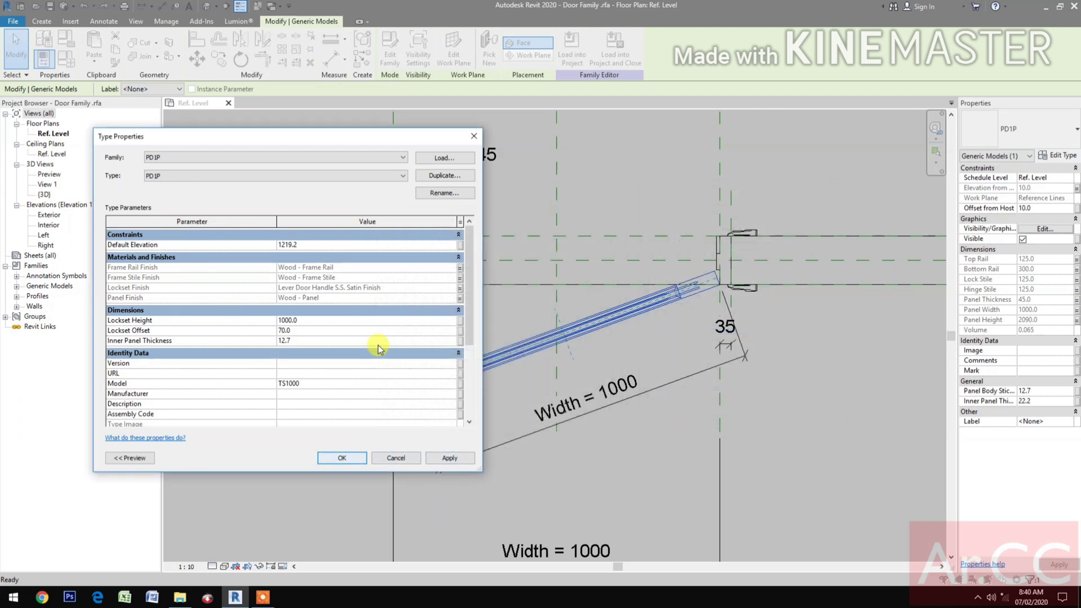
Step: Link Lockset Height and Lockset Offset to their matching parameters and accept the type changes
{"action": "left_click", "coordinate": [459, 322]}
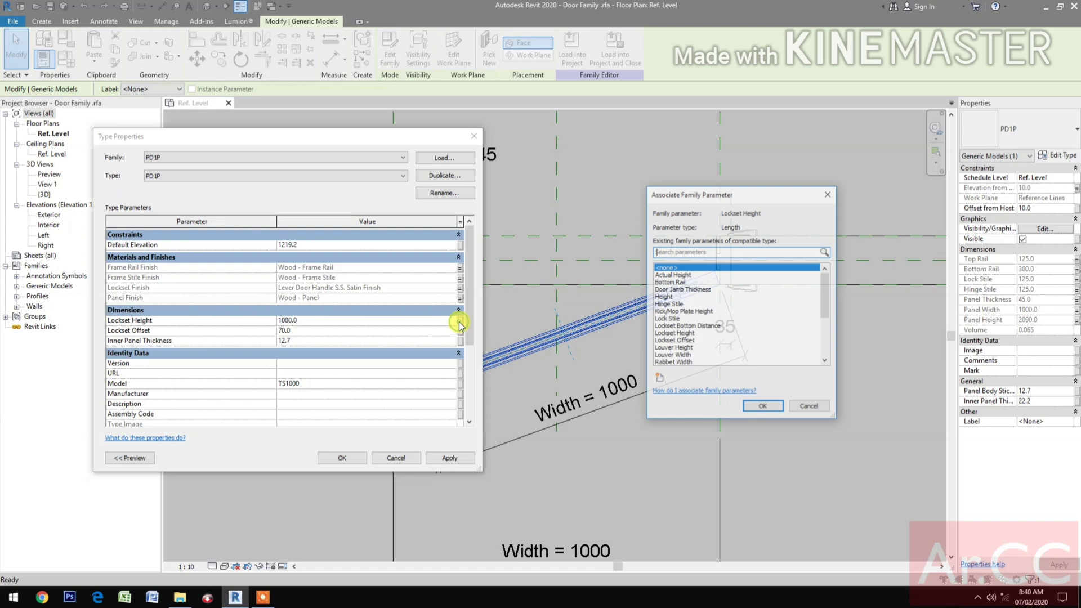
{"action": "left_click", "coordinate": [684, 340]}
{"action": "left_click", "coordinate": [685, 333]}
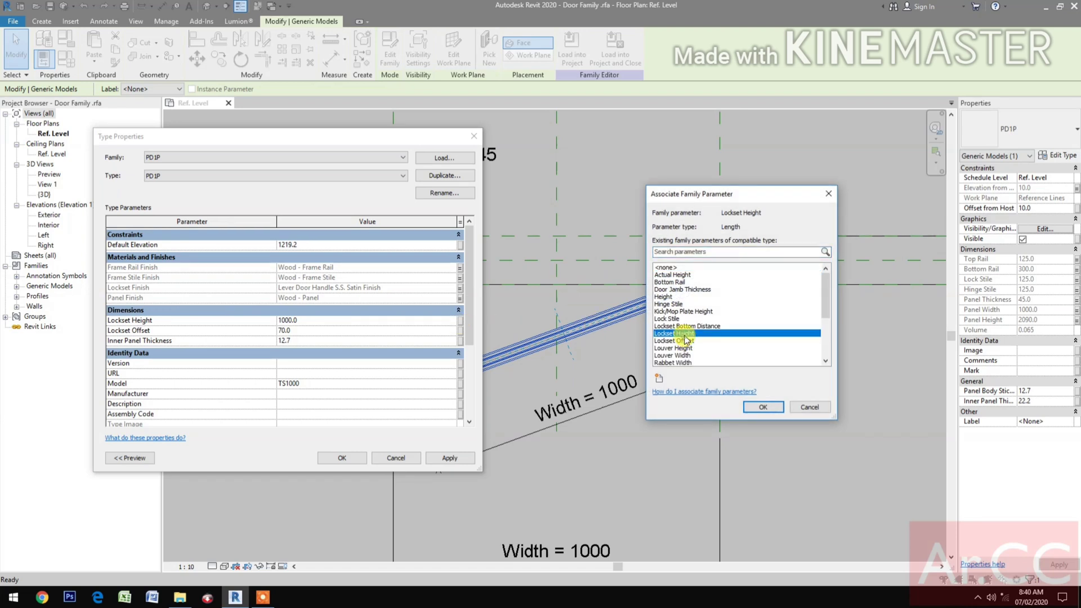
{"action": "left_click", "coordinate": [761, 407]}
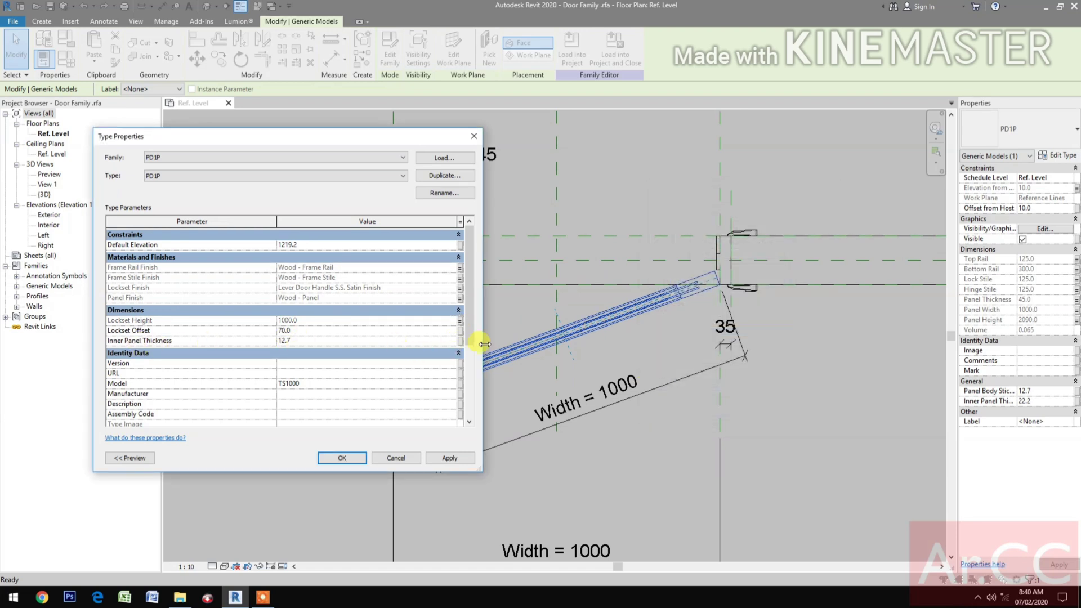
{"action": "left_click", "coordinate": [460, 330]}
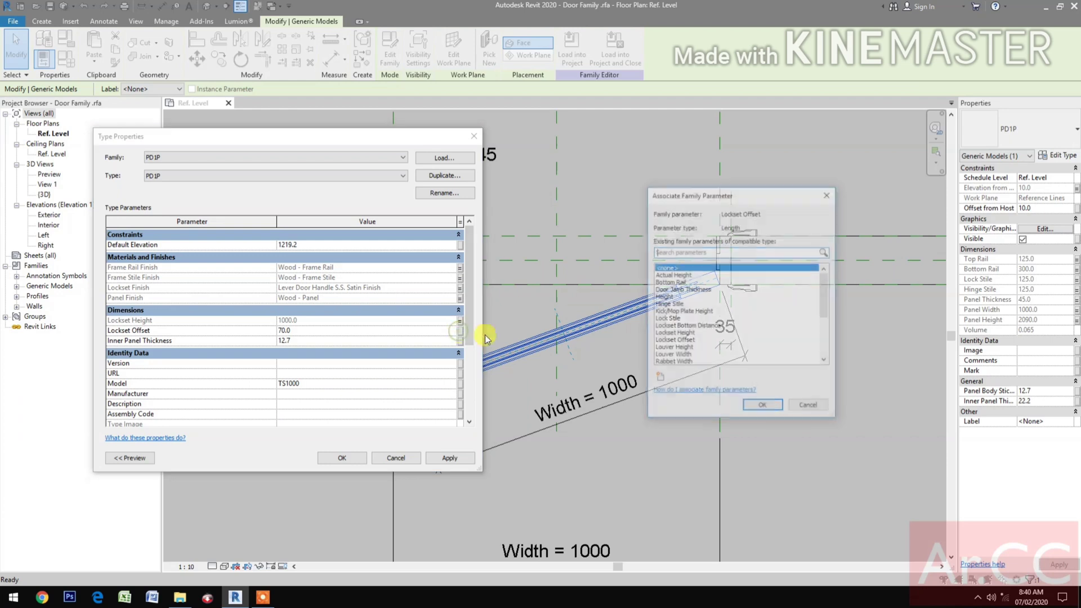
{"action": "left_click", "coordinate": [684, 341]}
{"action": "left_click", "coordinate": [763, 407]}
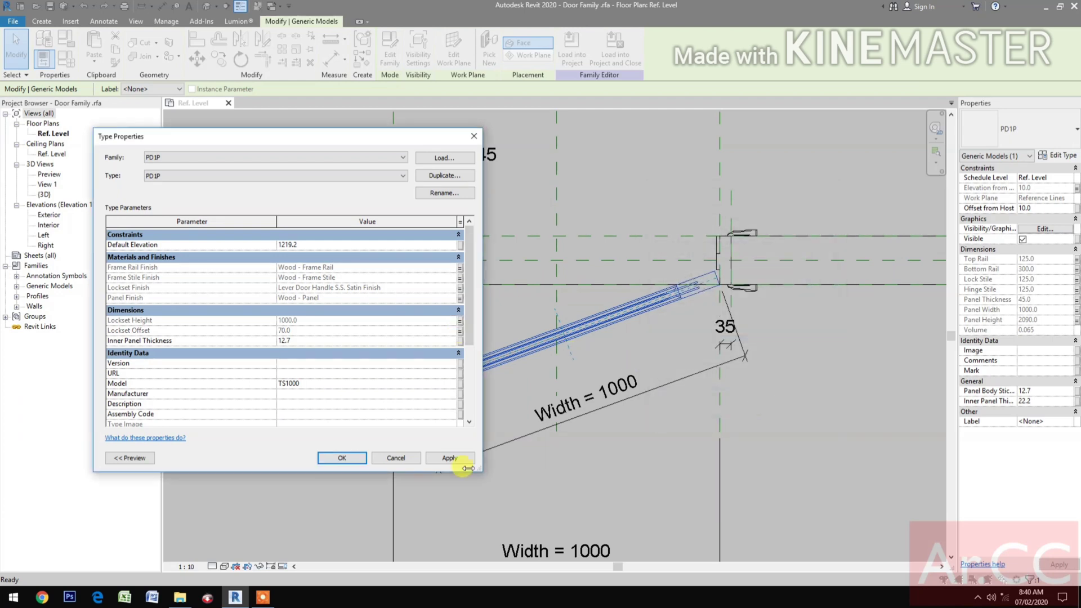
{"action": "left_click", "coordinate": [342, 458]}
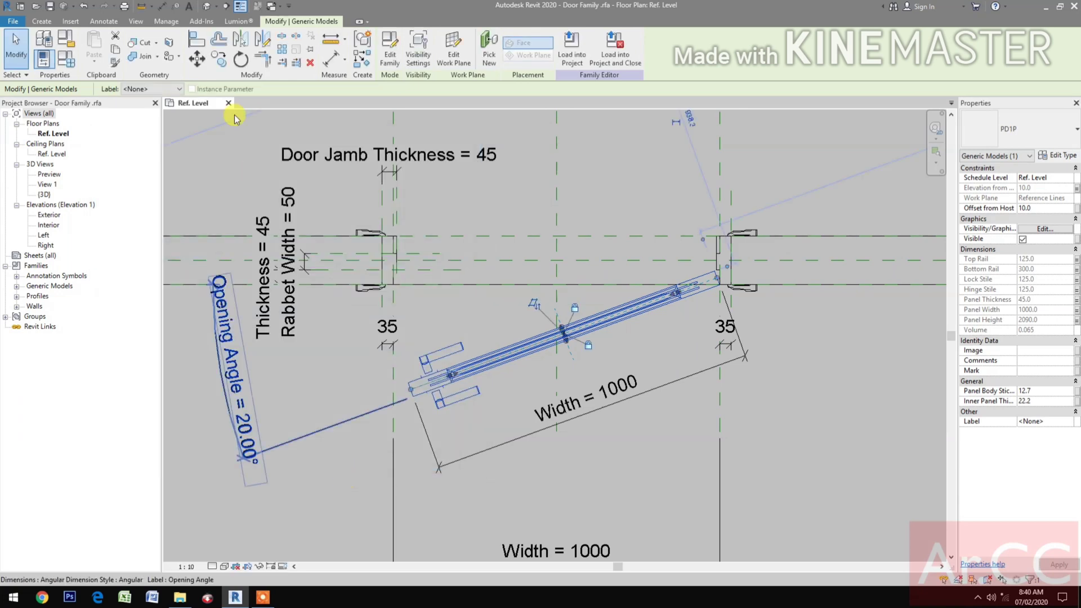
Step: Switch to the default 3D view and temporarily hide the dark leaf extrusion to reveal the PD1P panel
{"action": "left_click", "coordinate": [206, 6]}
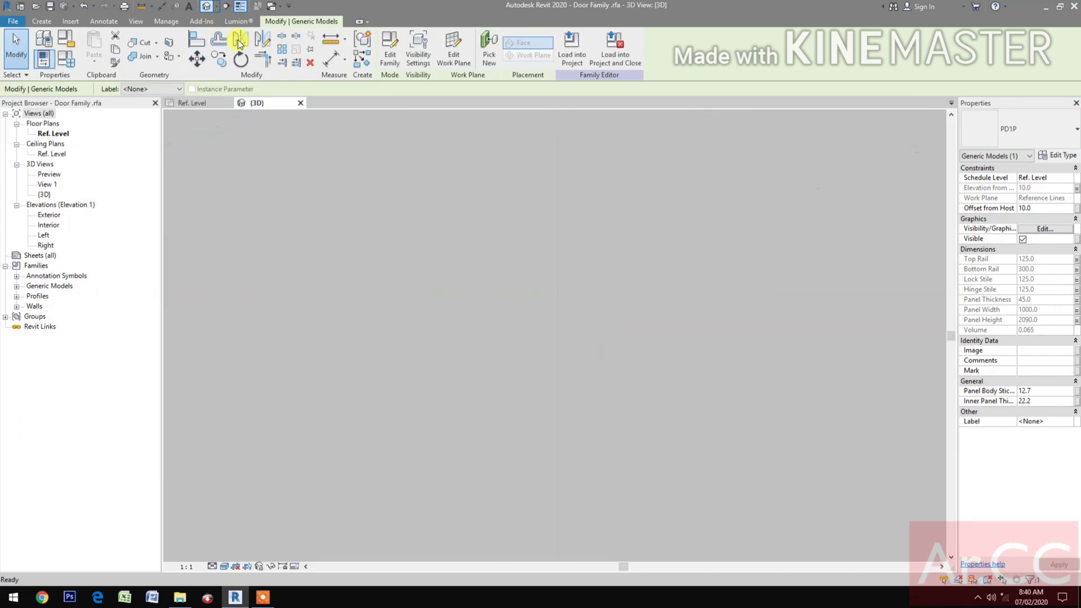
{"action": "left_click", "coordinate": [449, 394]}
{"action": "middle_click_drag", "start_coordinate": [417, 434], "coordinate": [587, 441]}
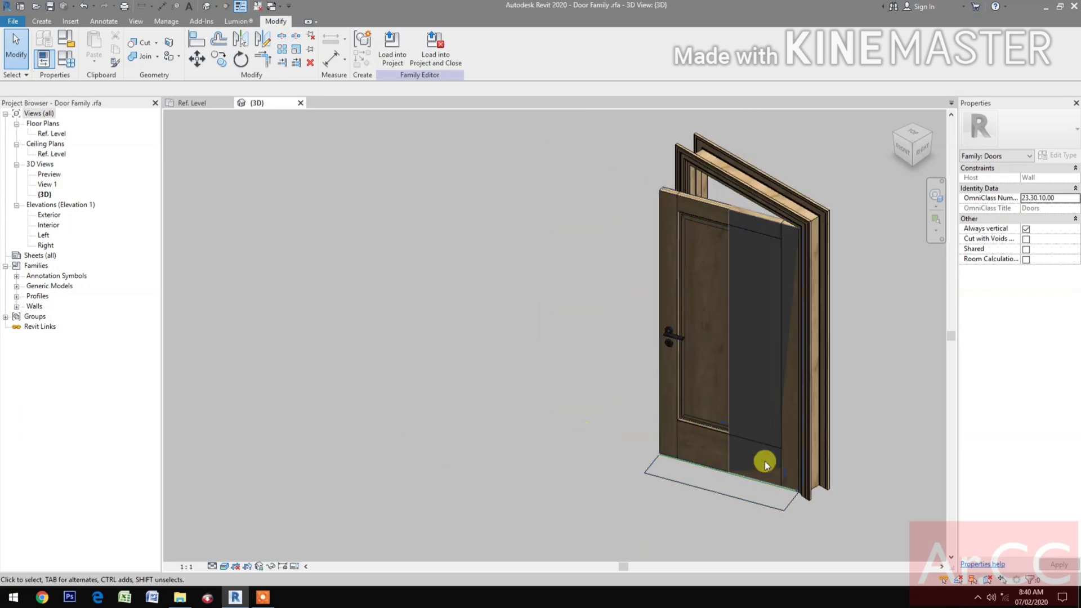
{"action": "left_click", "coordinate": [731, 454]}
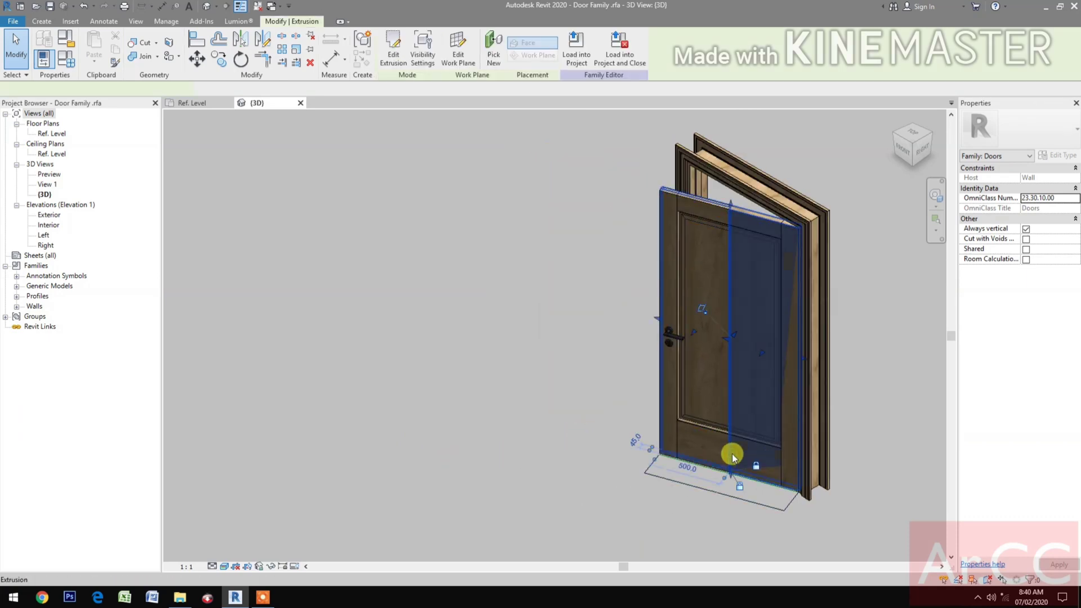
{"action": "left_click", "coordinate": [271, 572]}
{"action": "left_click", "coordinate": [321, 544]}
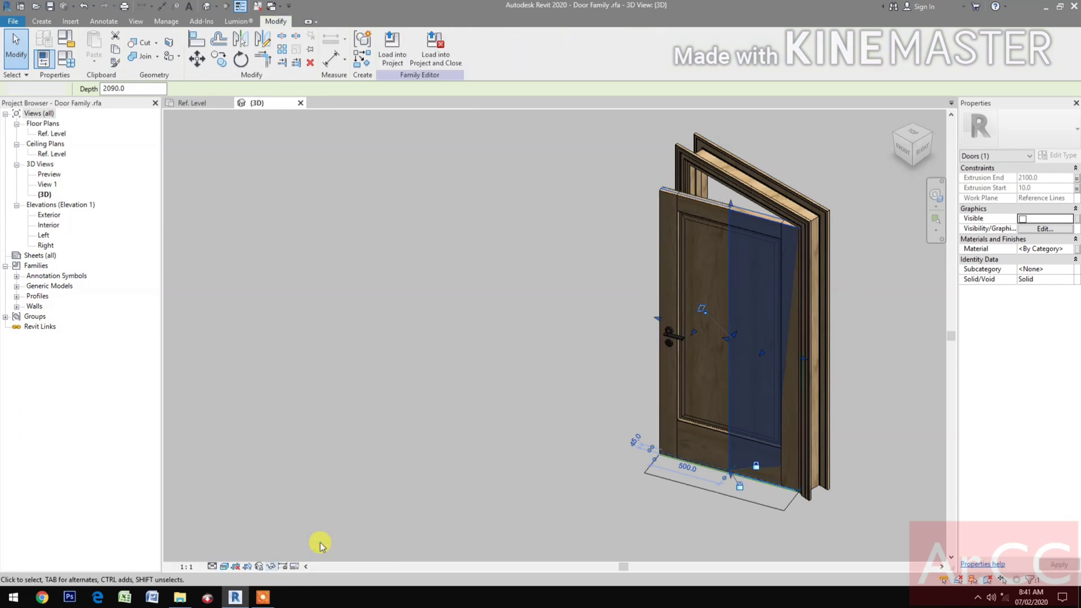
Step: In Family Types, set Bottom Rail to 200 and apply
{"action": "left_click", "coordinate": [63, 66]}
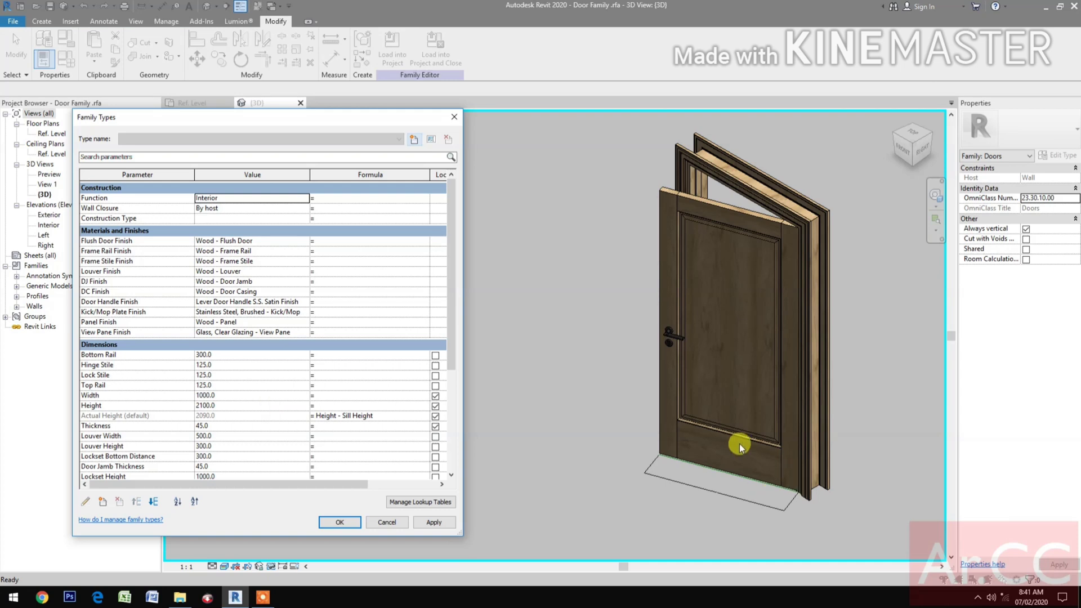
{"action": "left_click", "coordinate": [247, 356]}
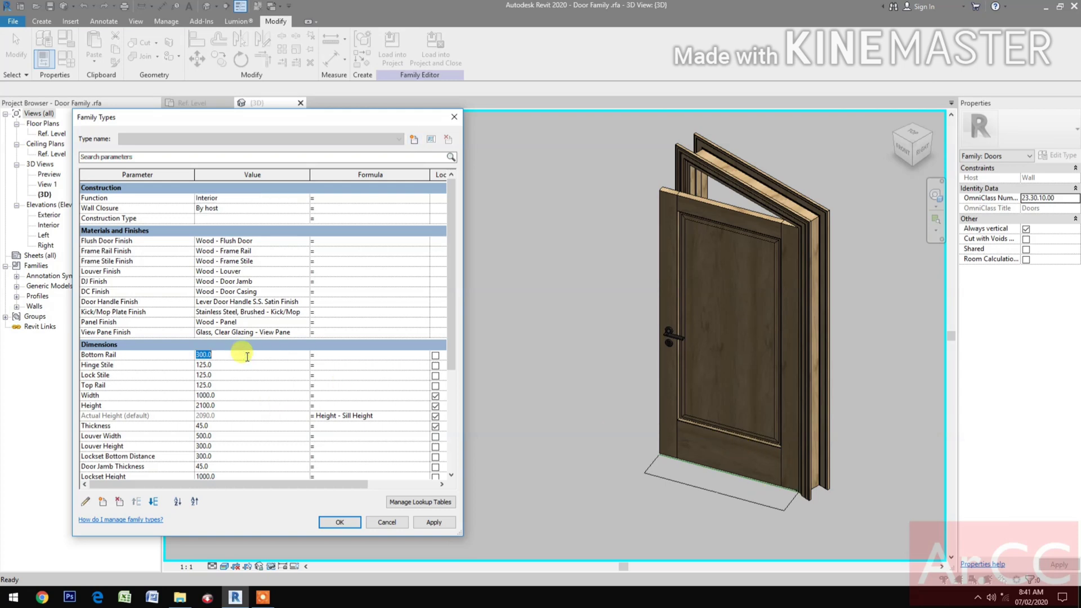
{"action": "type", "text": "200"}
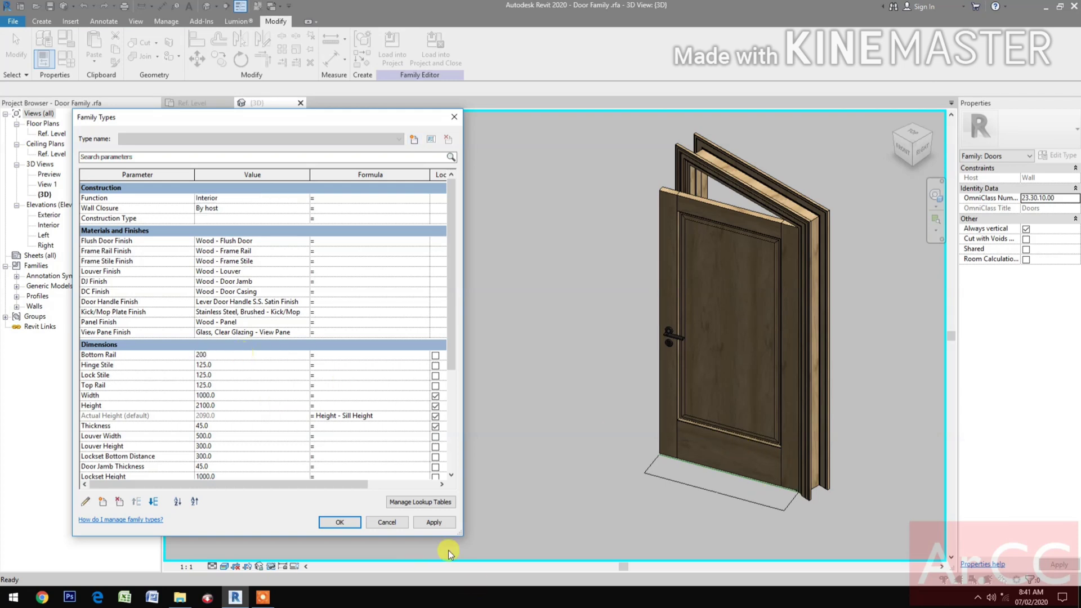
{"action": "left_click", "coordinate": [433, 522]}
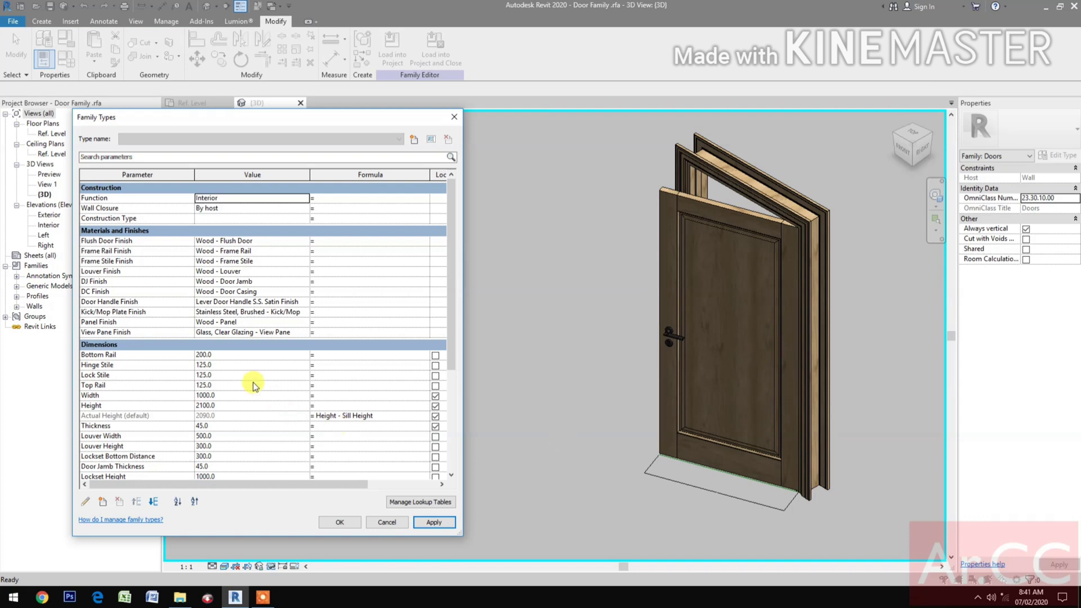
Step: Flex Hinge Stile to 400, then return it to 125
{"action": "left_click", "coordinate": [260, 365]}
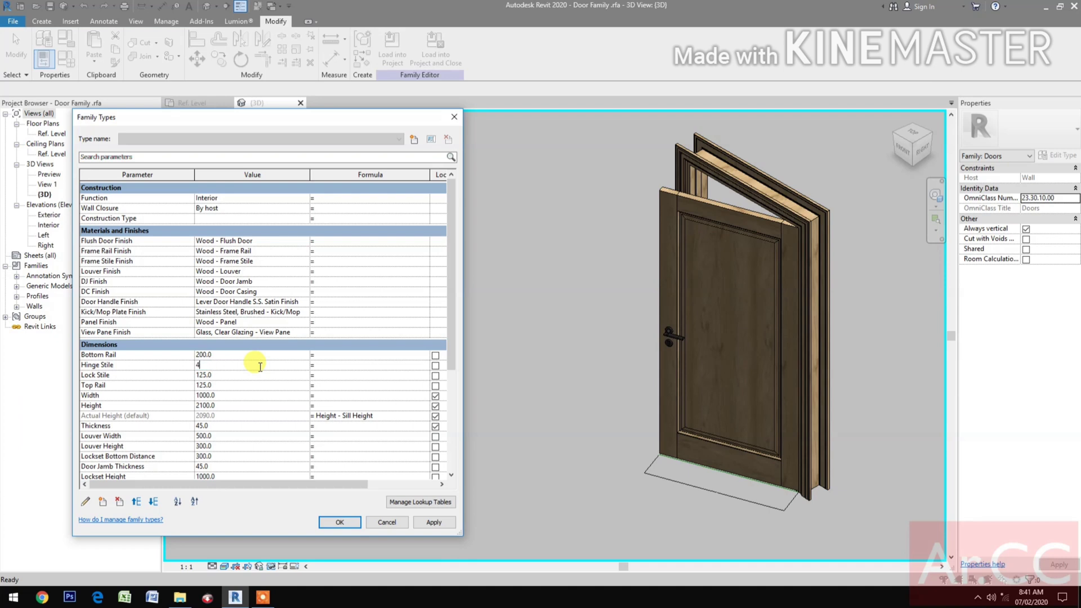
{"action": "type", "text": "400"}
{"action": "left_click", "coordinate": [449, 522]}
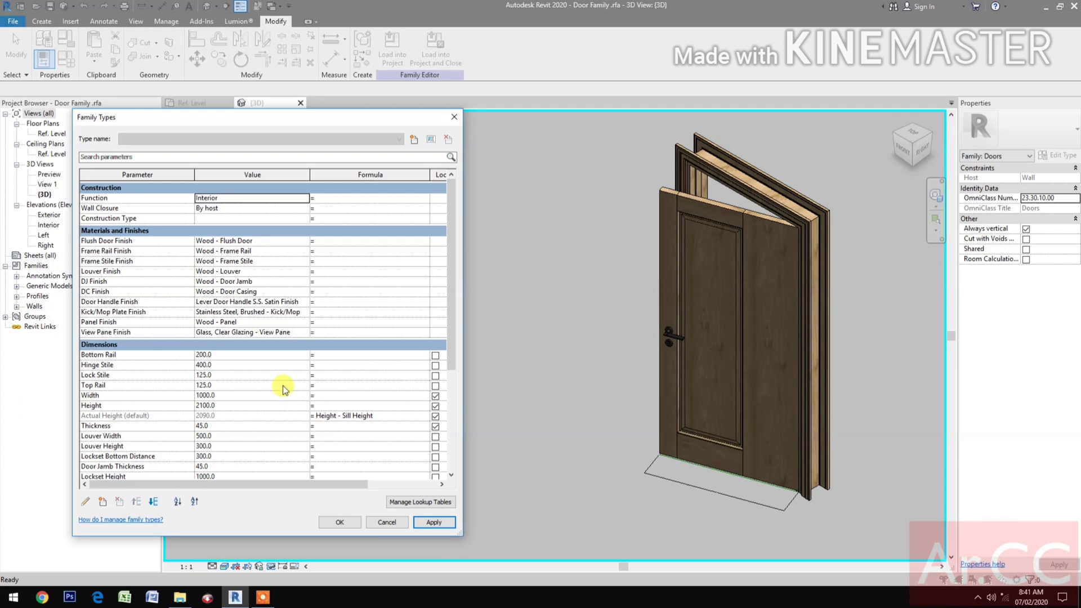
{"action": "left_click", "coordinate": [240, 365]}
{"action": "type", "text": "125"}
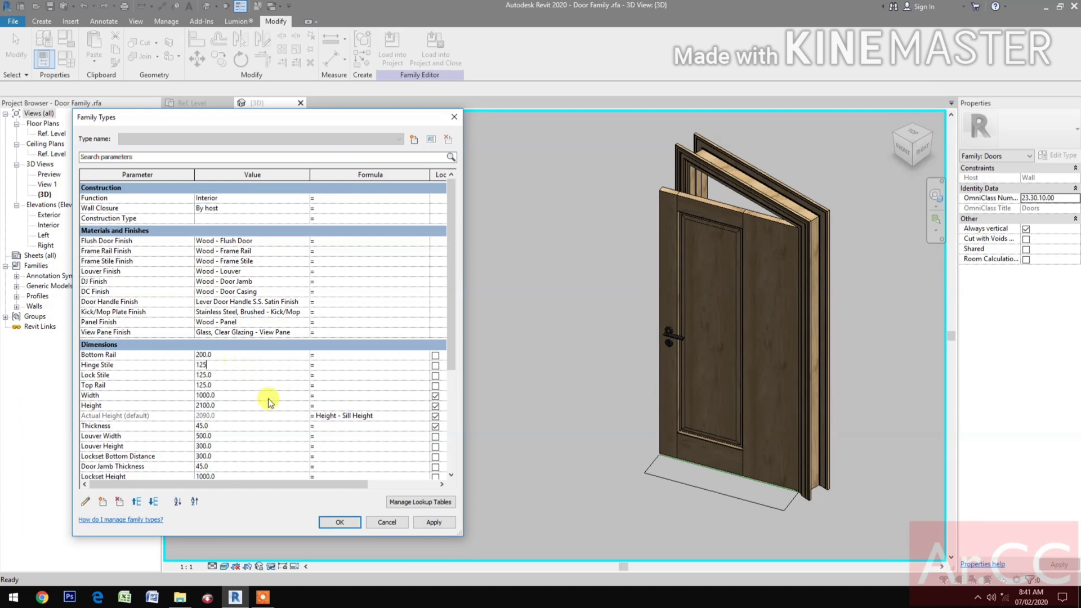
{"action": "left_click", "coordinate": [430, 523]}
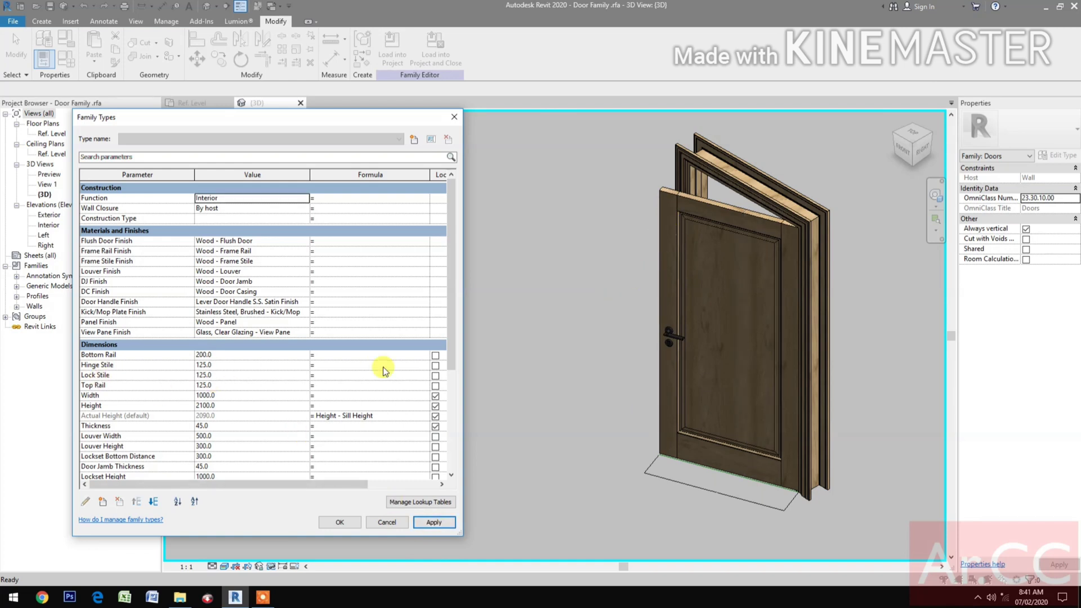
Step: Flex Lock Stile to 300, then return it to 125
{"action": "double_click", "coordinate": [229, 376]}
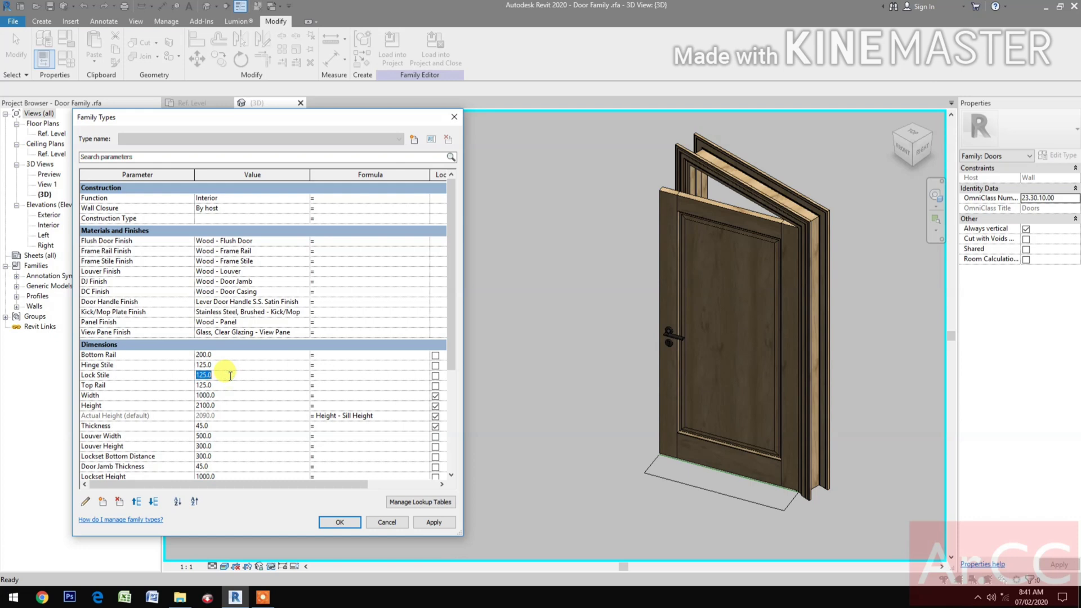
{"action": "type", "text": "300"}
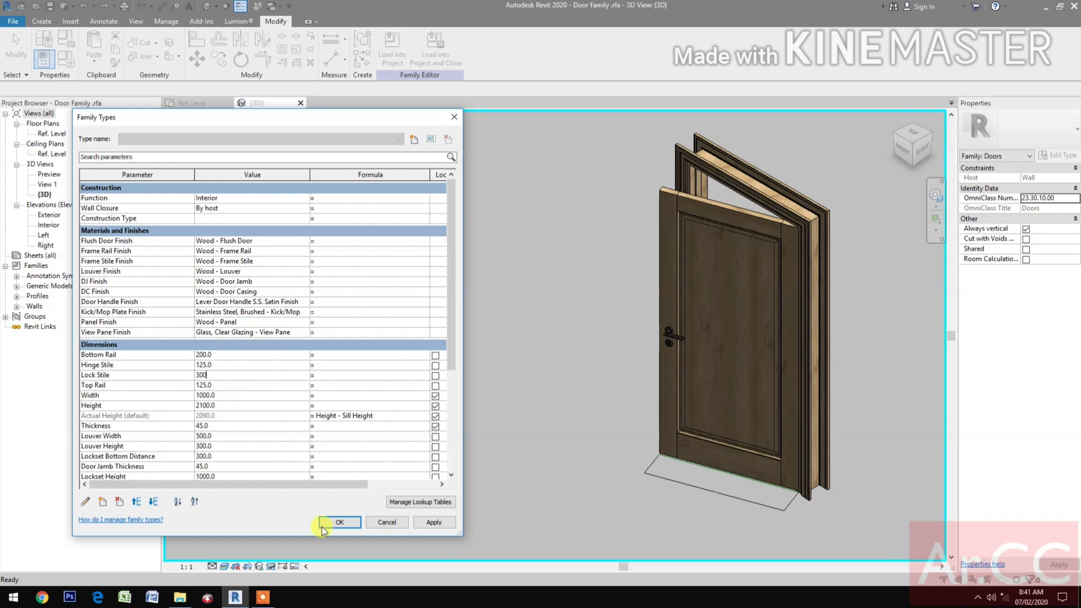
{"action": "left_click", "coordinate": [445, 521]}
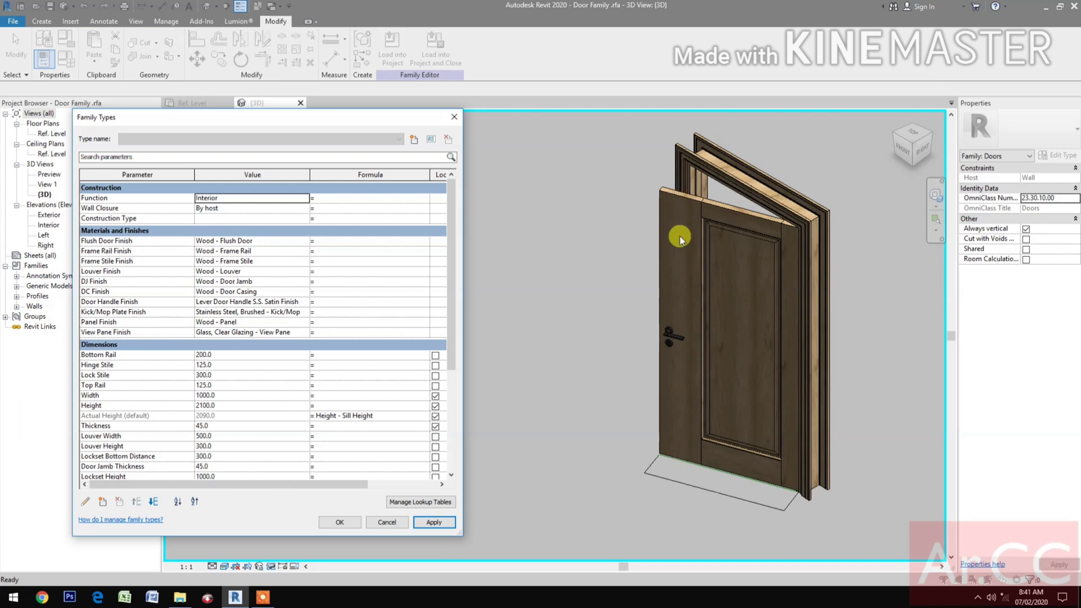
{"action": "left_click", "coordinate": [230, 375]}
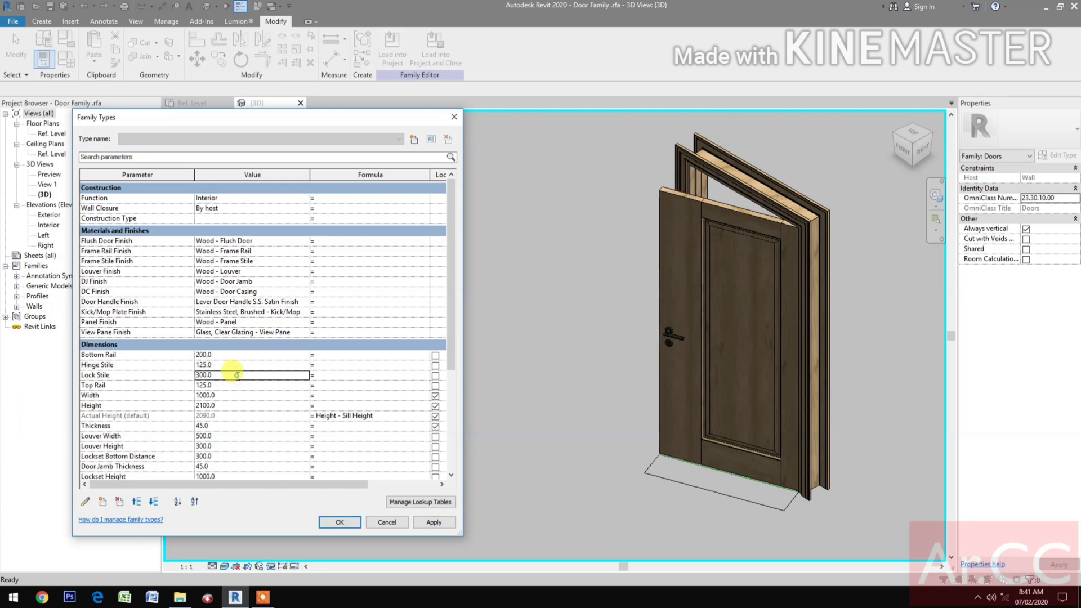
{"action": "type", "text": "125"}
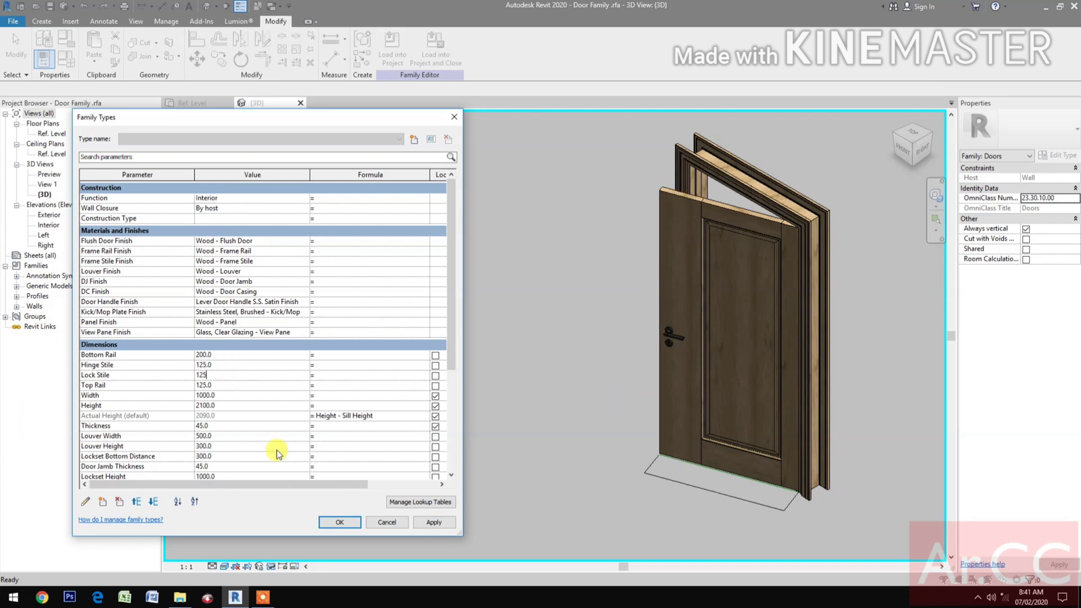
{"action": "left_click", "coordinate": [434, 523]}
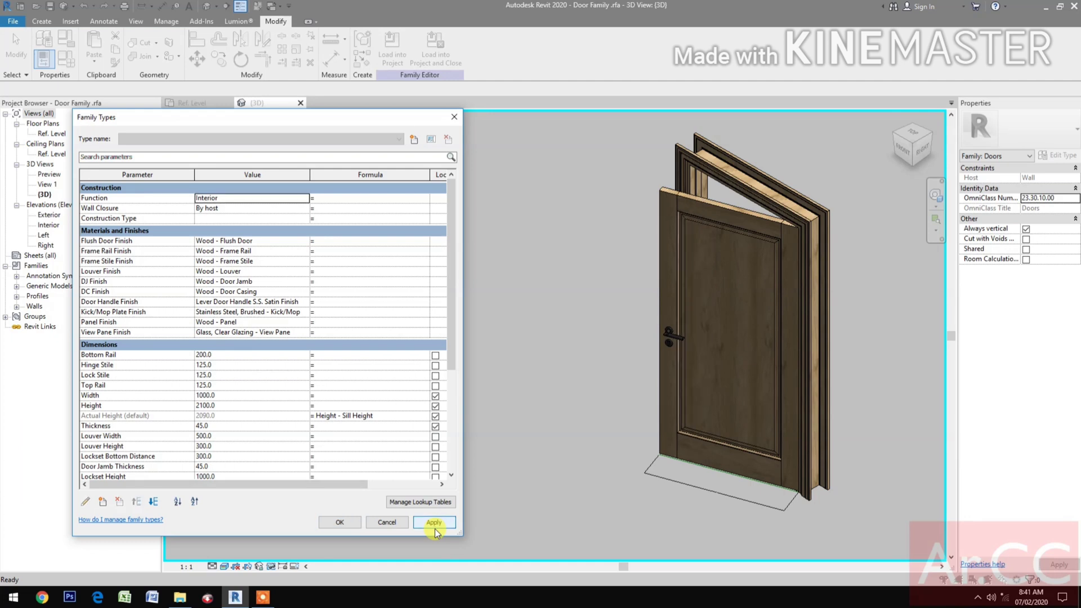
Step: Flex Lockset Height to 800 and back to 1000, then start editing the door Width
{"action": "scroll", "coordinate": [303, 431], "scroll_direction": "down", "scroll_amount": 1}
{"action": "scroll", "coordinate": [302, 431], "scroll_direction": "down", "scroll_amount": 3}
{"action": "scroll", "coordinate": [303, 430], "scroll_direction": "down", "scroll_amount": 2}
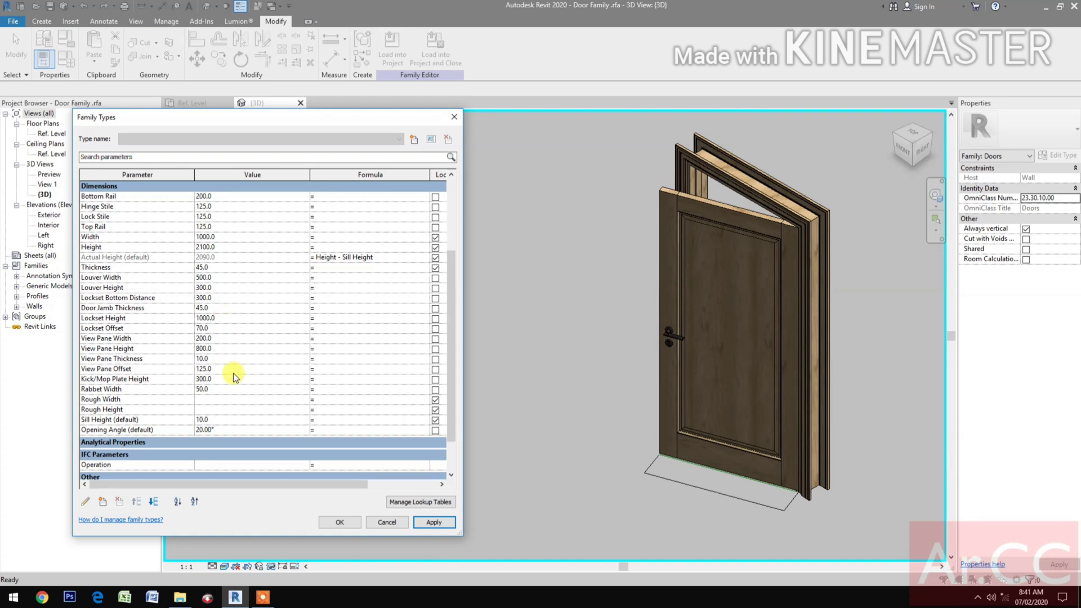
{"action": "left_click", "coordinate": [243, 319]}
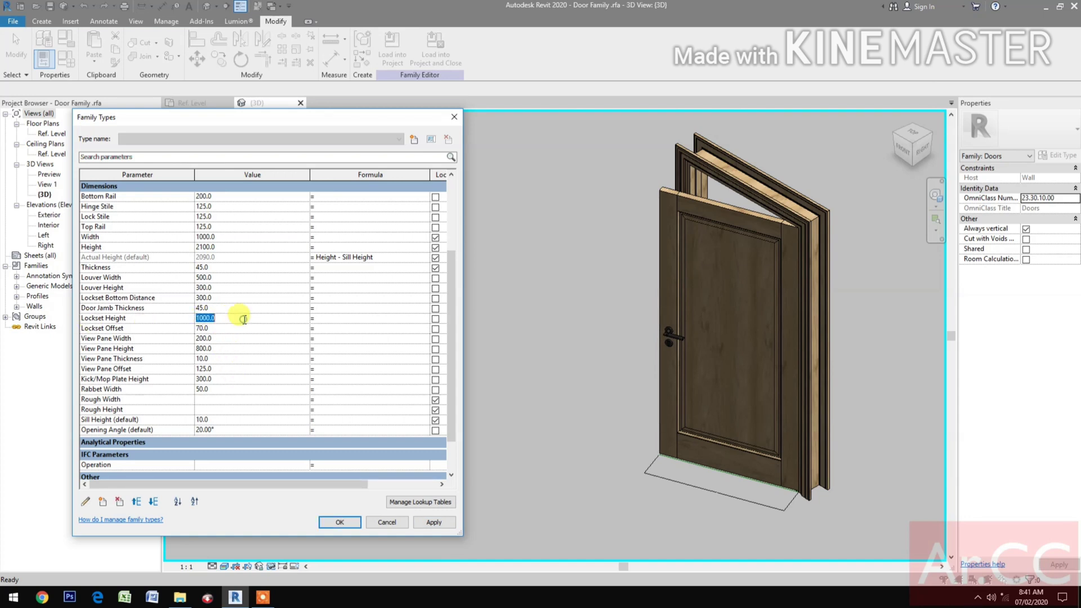
{"action": "type", "text": "800"}
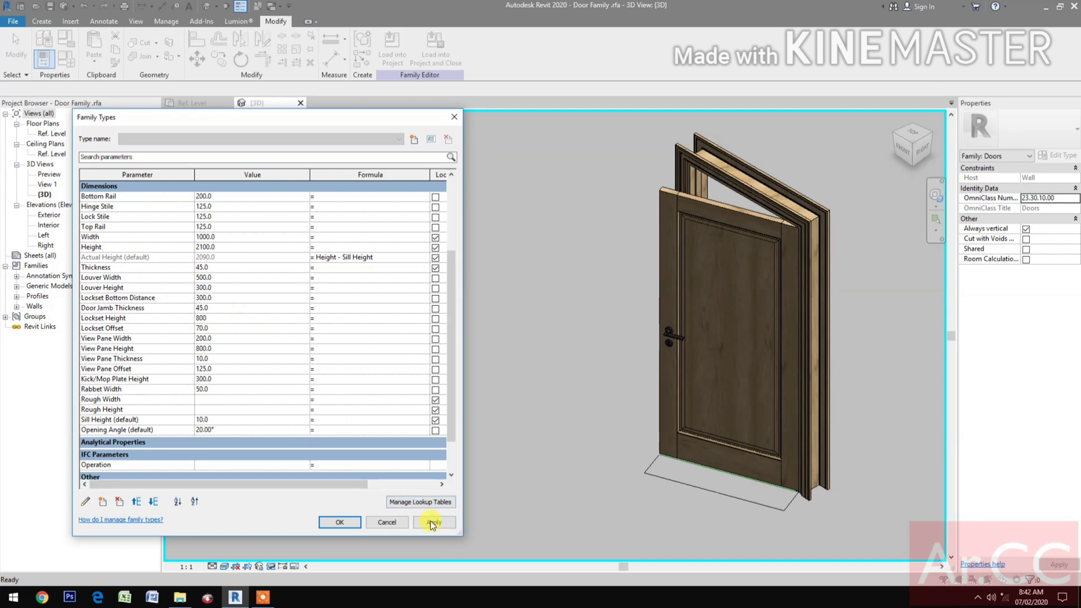
{"action": "left_click", "coordinate": [432, 523]}
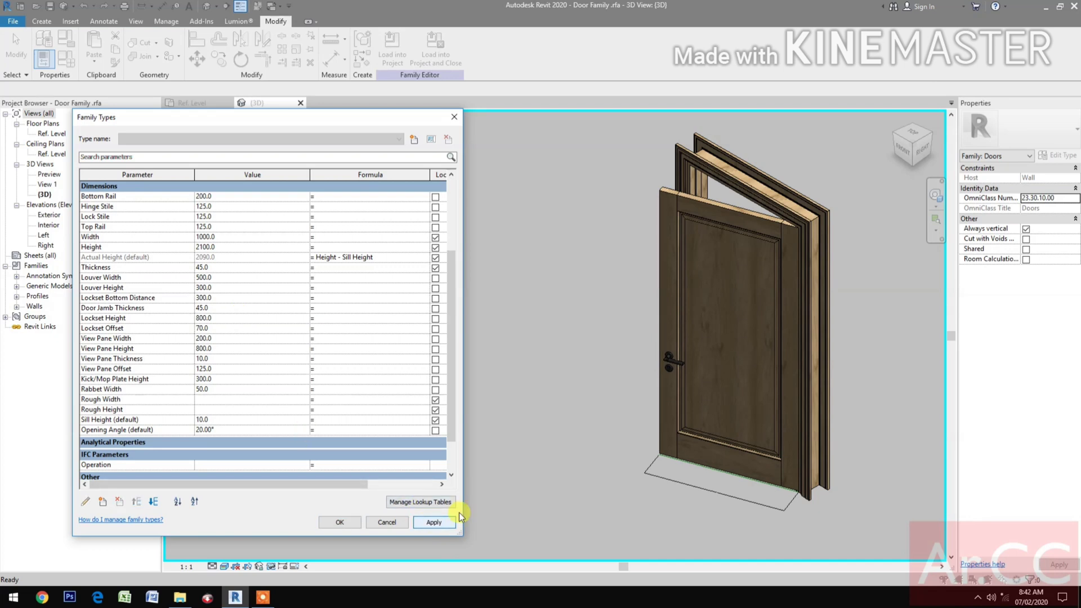
{"action": "left_click", "coordinate": [234, 316]}
{"action": "type", "text": "10"}
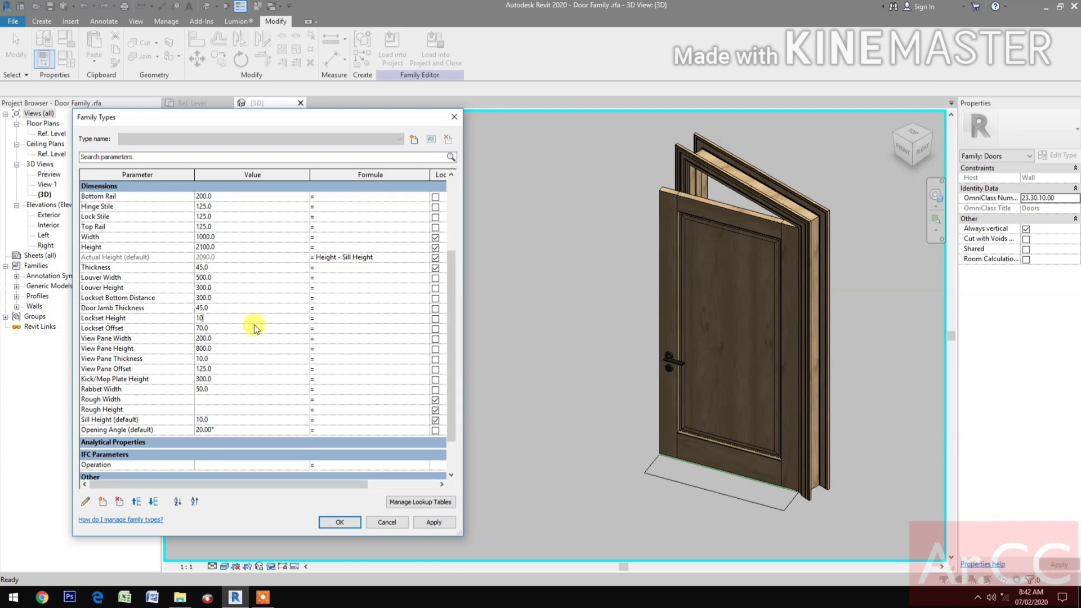
{"action": "type", "text": "00"}
{"action": "left_click", "coordinate": [435, 523]}
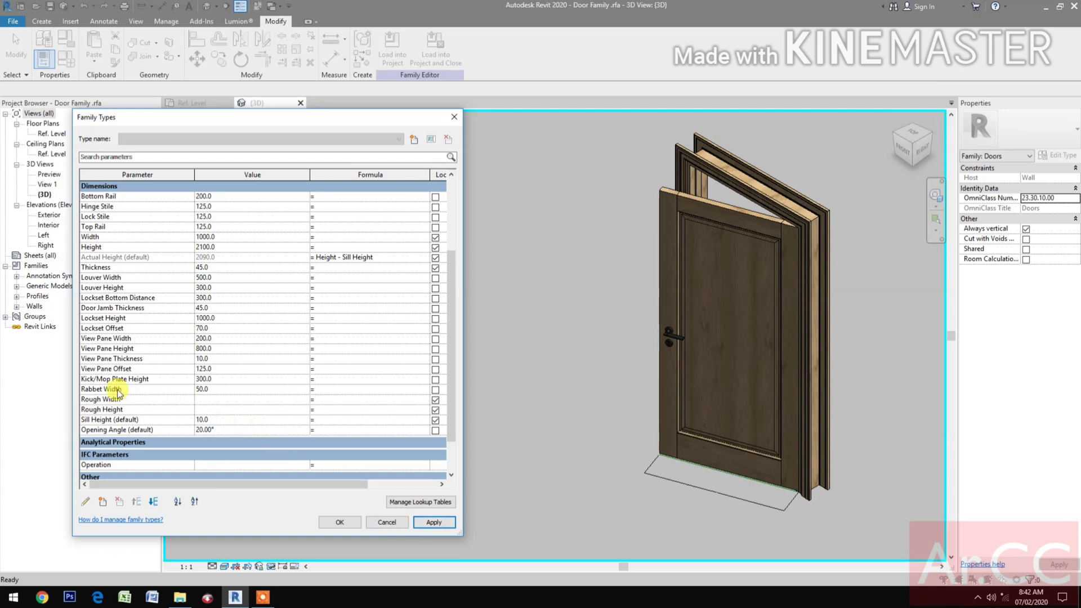
{"action": "left_click_drag", "start_coordinate": [112, 390], "coordinate": [102, 291]}
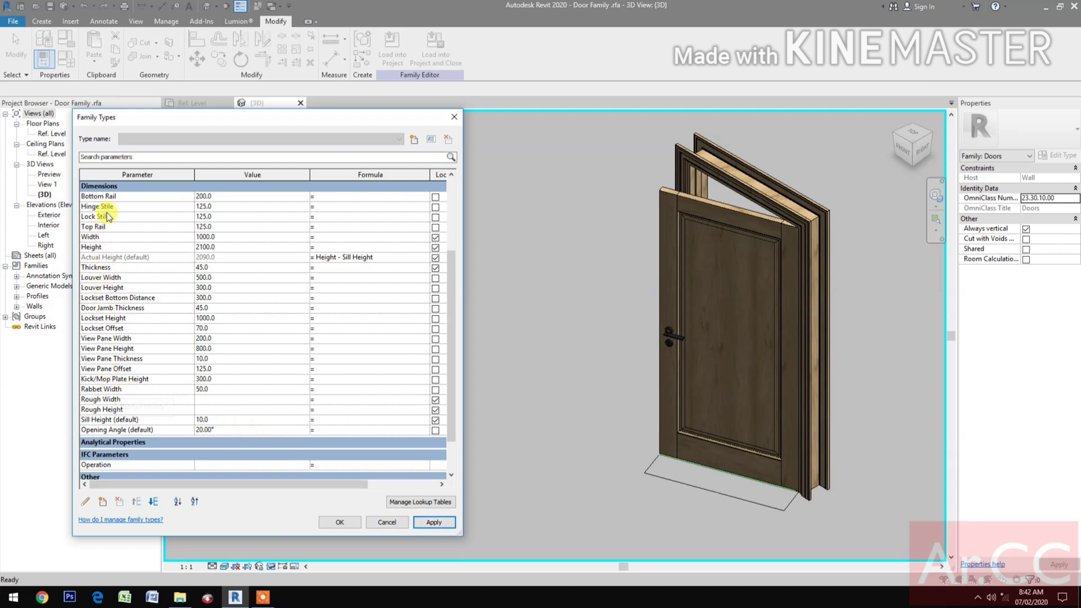
{"action": "left_click_drag", "start_coordinate": [120, 348], "coordinate": [130, 387]}
{"action": "left_click", "coordinate": [259, 237]}
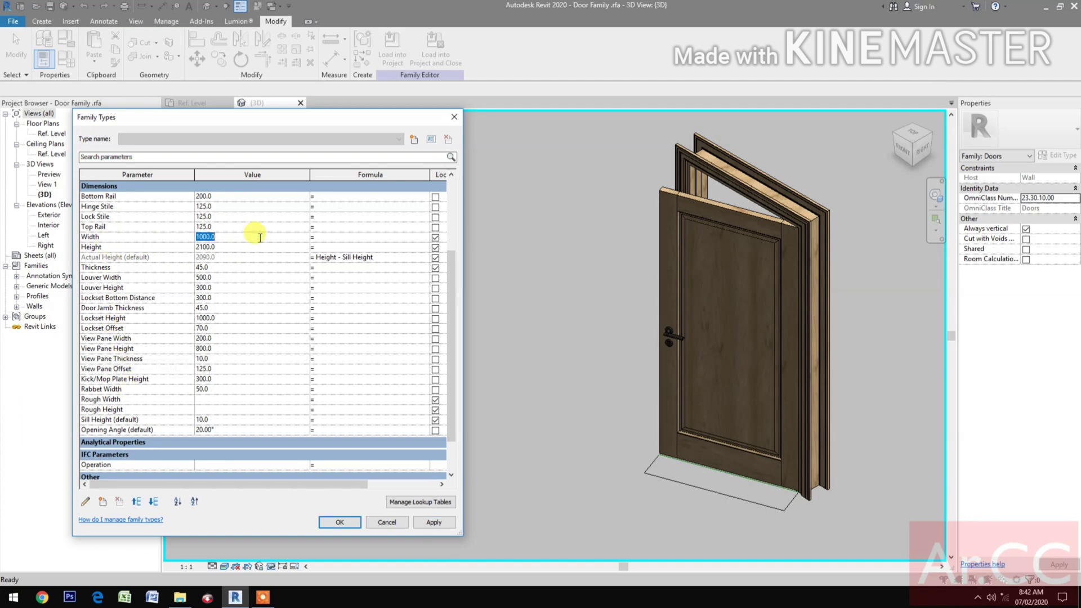
Step: Apply an 800 door width, then swing the door open to a 90° Opening Angle
{"action": "type", "text": "800"}
{"action": "left_click", "coordinate": [436, 521]}
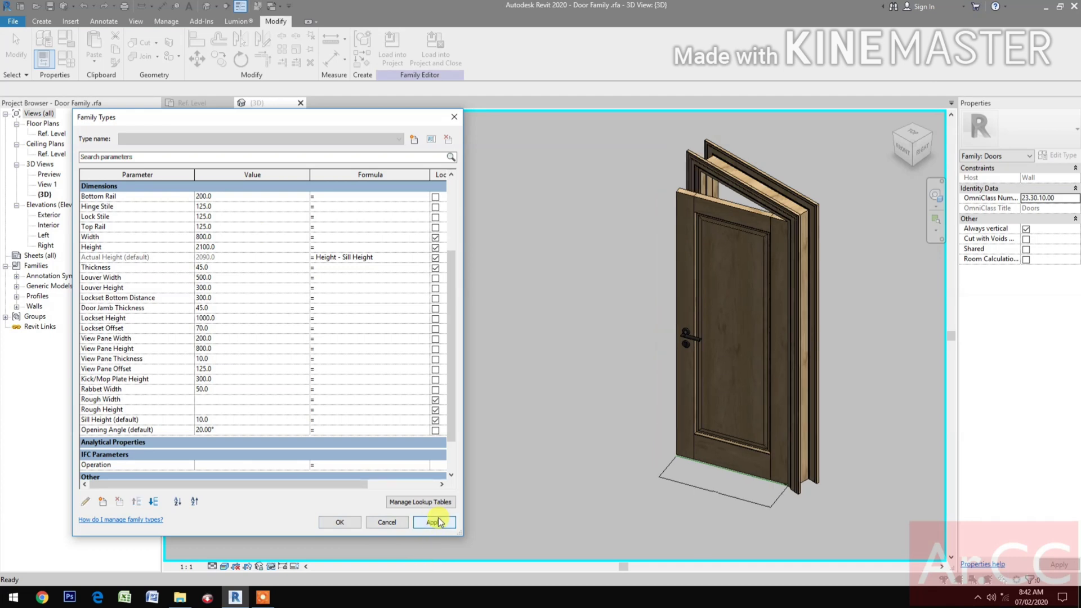
{"action": "left_click", "coordinate": [225, 430]}
{"action": "type", "text": "90"}
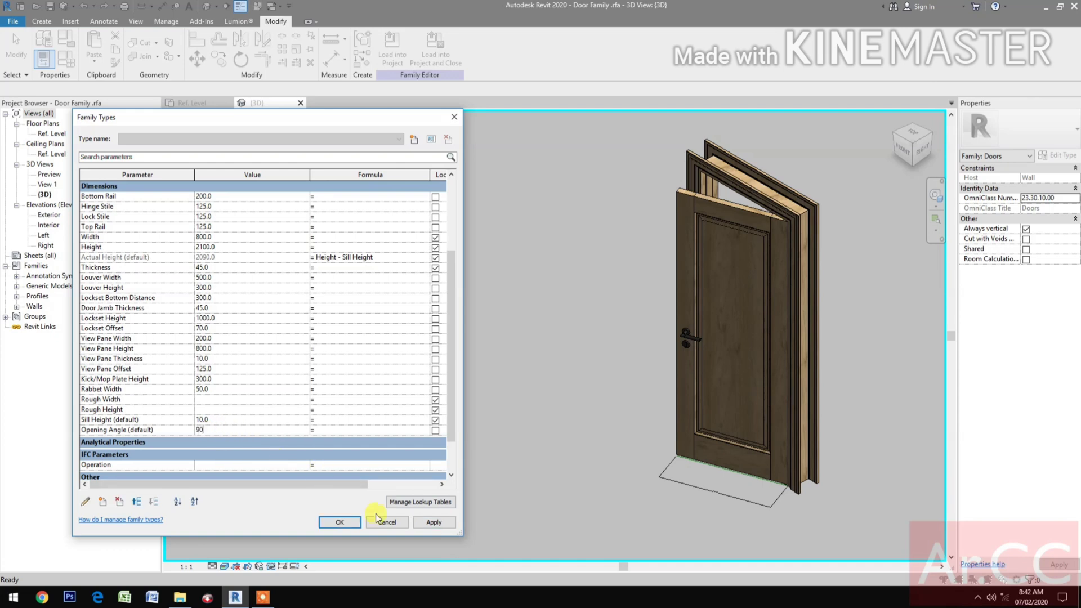
{"action": "left_click", "coordinate": [434, 522]}
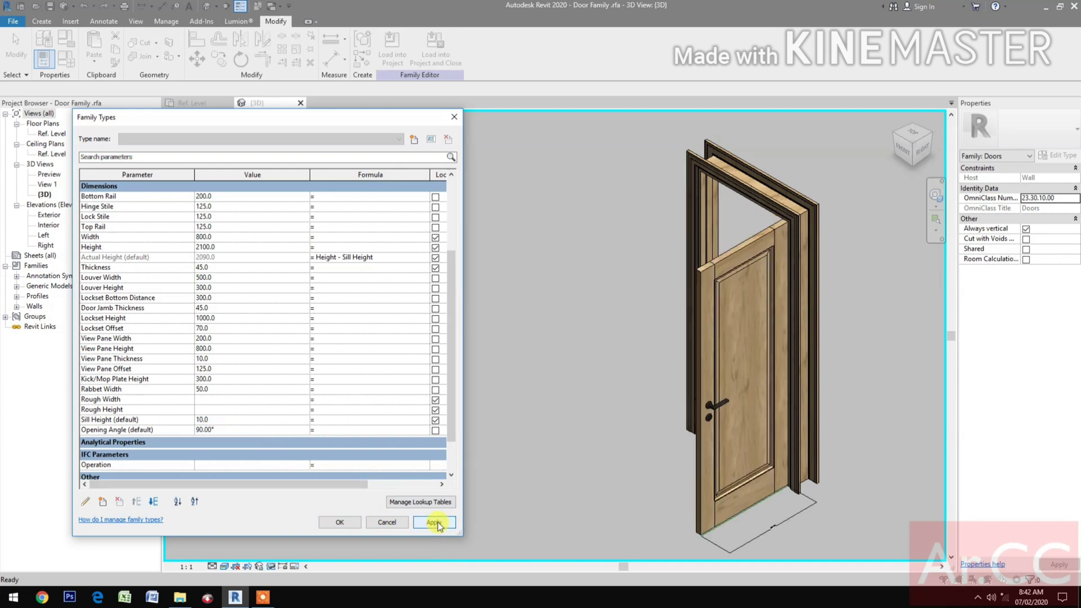
Step: Flex the Opening Angle to 45°, then close the door at 0°
{"action": "left_click", "coordinate": [274, 430]}
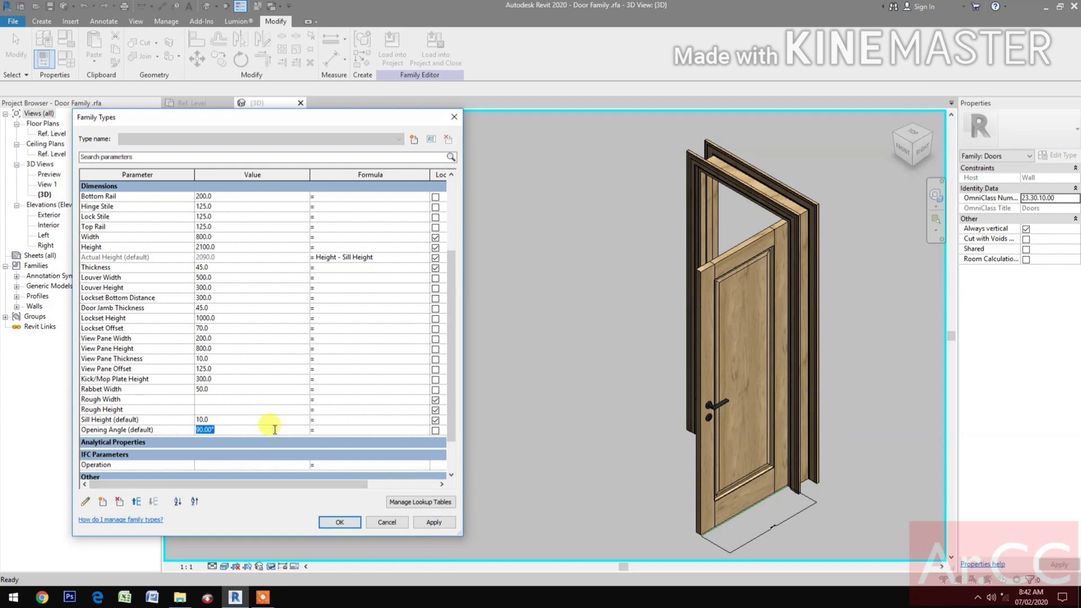
{"action": "type", "text": "45"}
{"action": "left_click", "coordinate": [433, 522]}
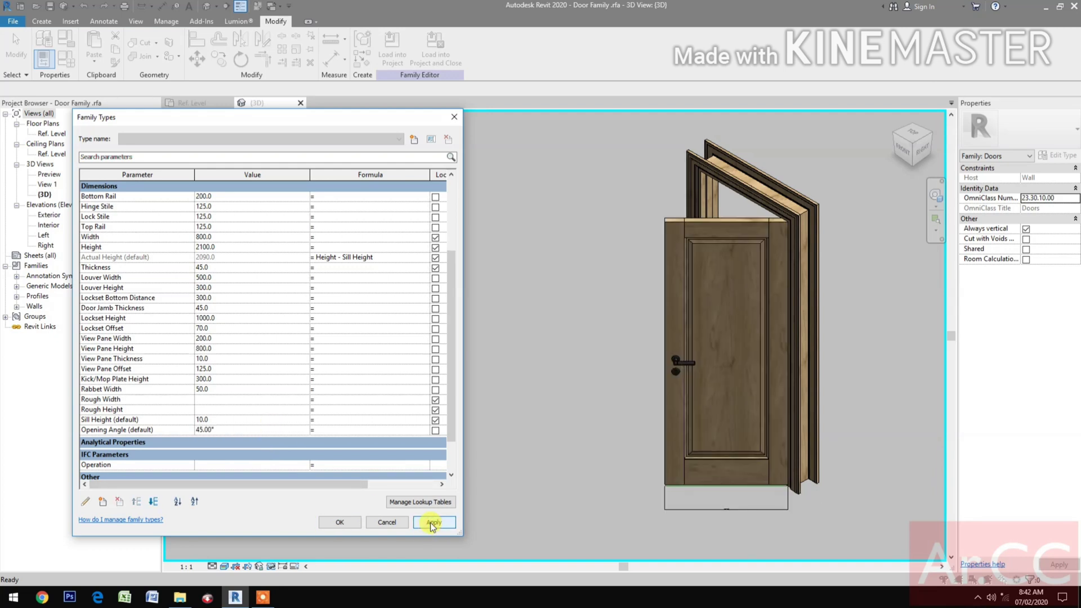
{"action": "left_click", "coordinate": [237, 431]}
{"action": "type", "text": "0"}
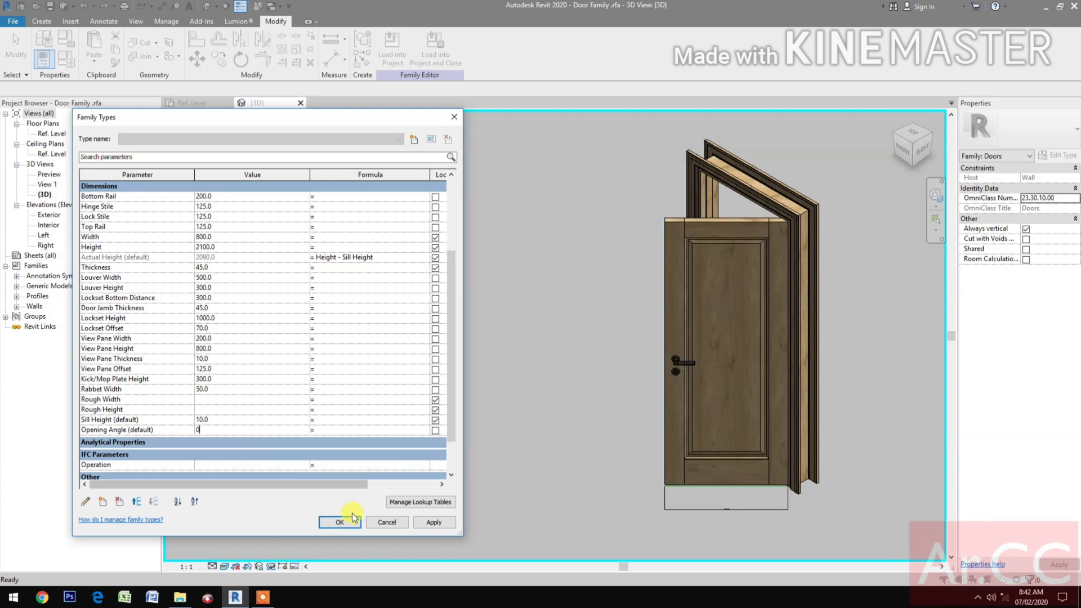
{"action": "left_click", "coordinate": [430, 524]}
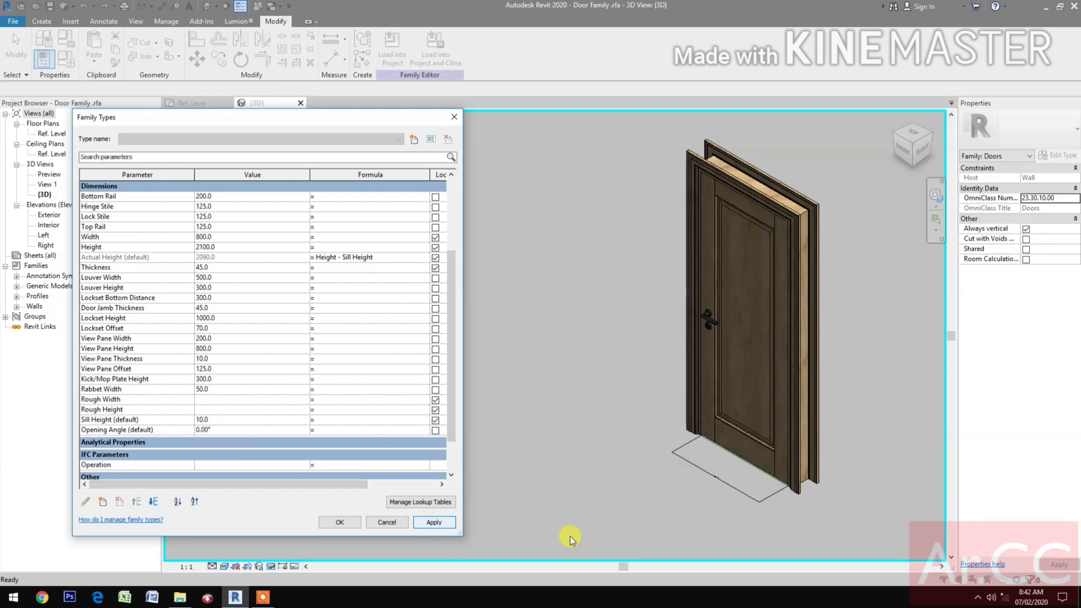